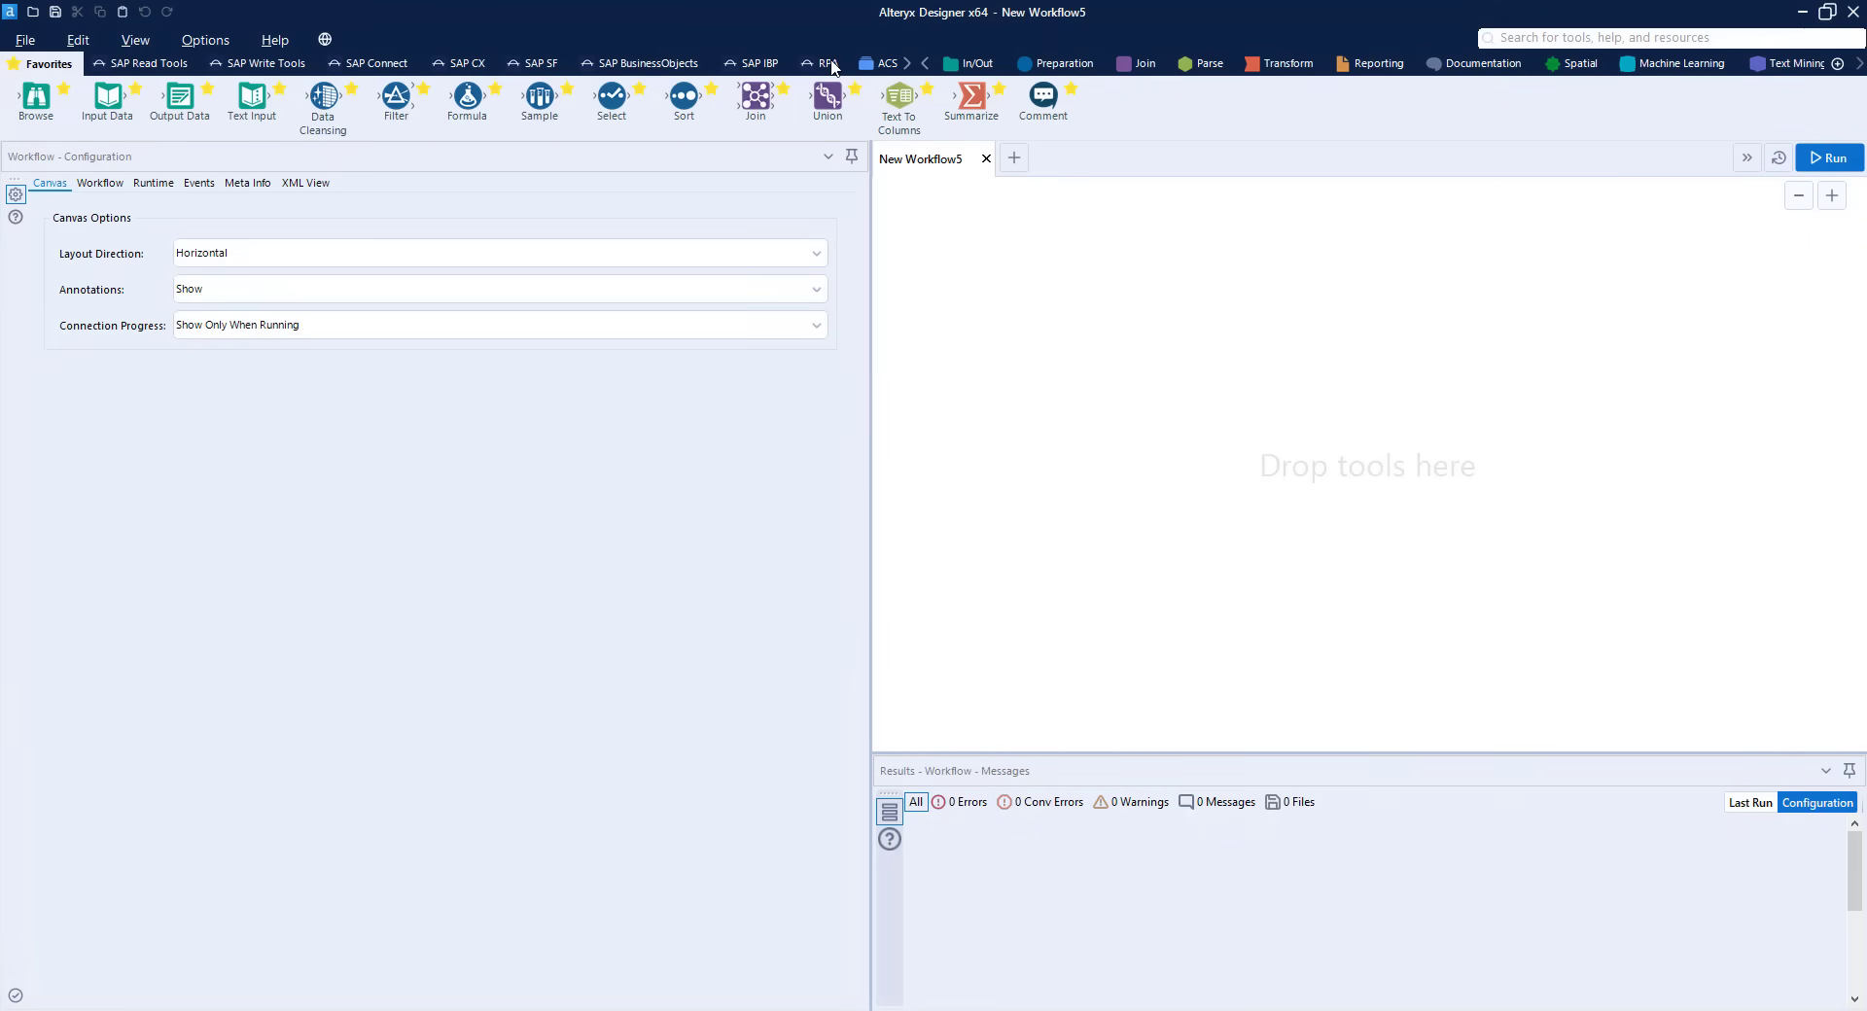
Place an SAP Logon tool, add system M28 IDES ERP 6.0 with auto-ping off, and ping it
{"action": "left_click", "coordinate": [831, 66]}
{"action": "left_click_drag", "start_coordinate": [179, 96], "coordinate": [988, 339]}
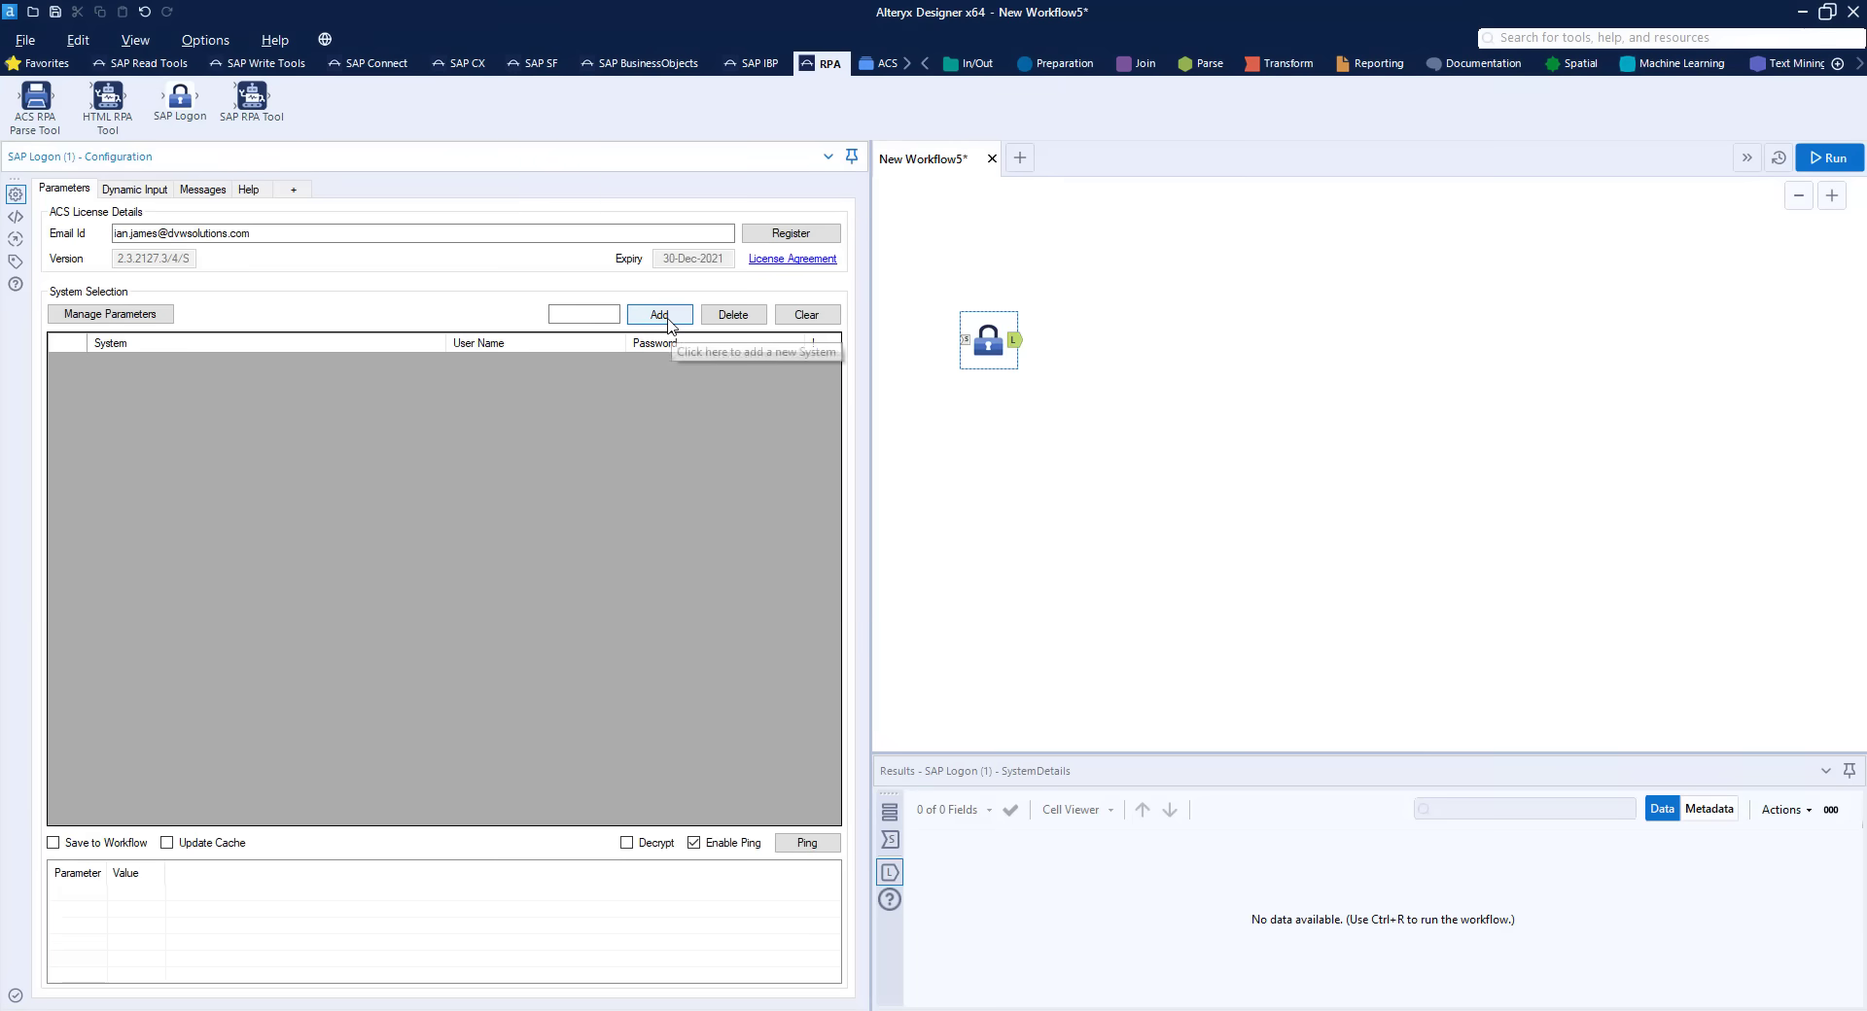
{"action": "left_click", "coordinate": [659, 314]}
{"action": "left_click", "coordinate": [435, 363]}
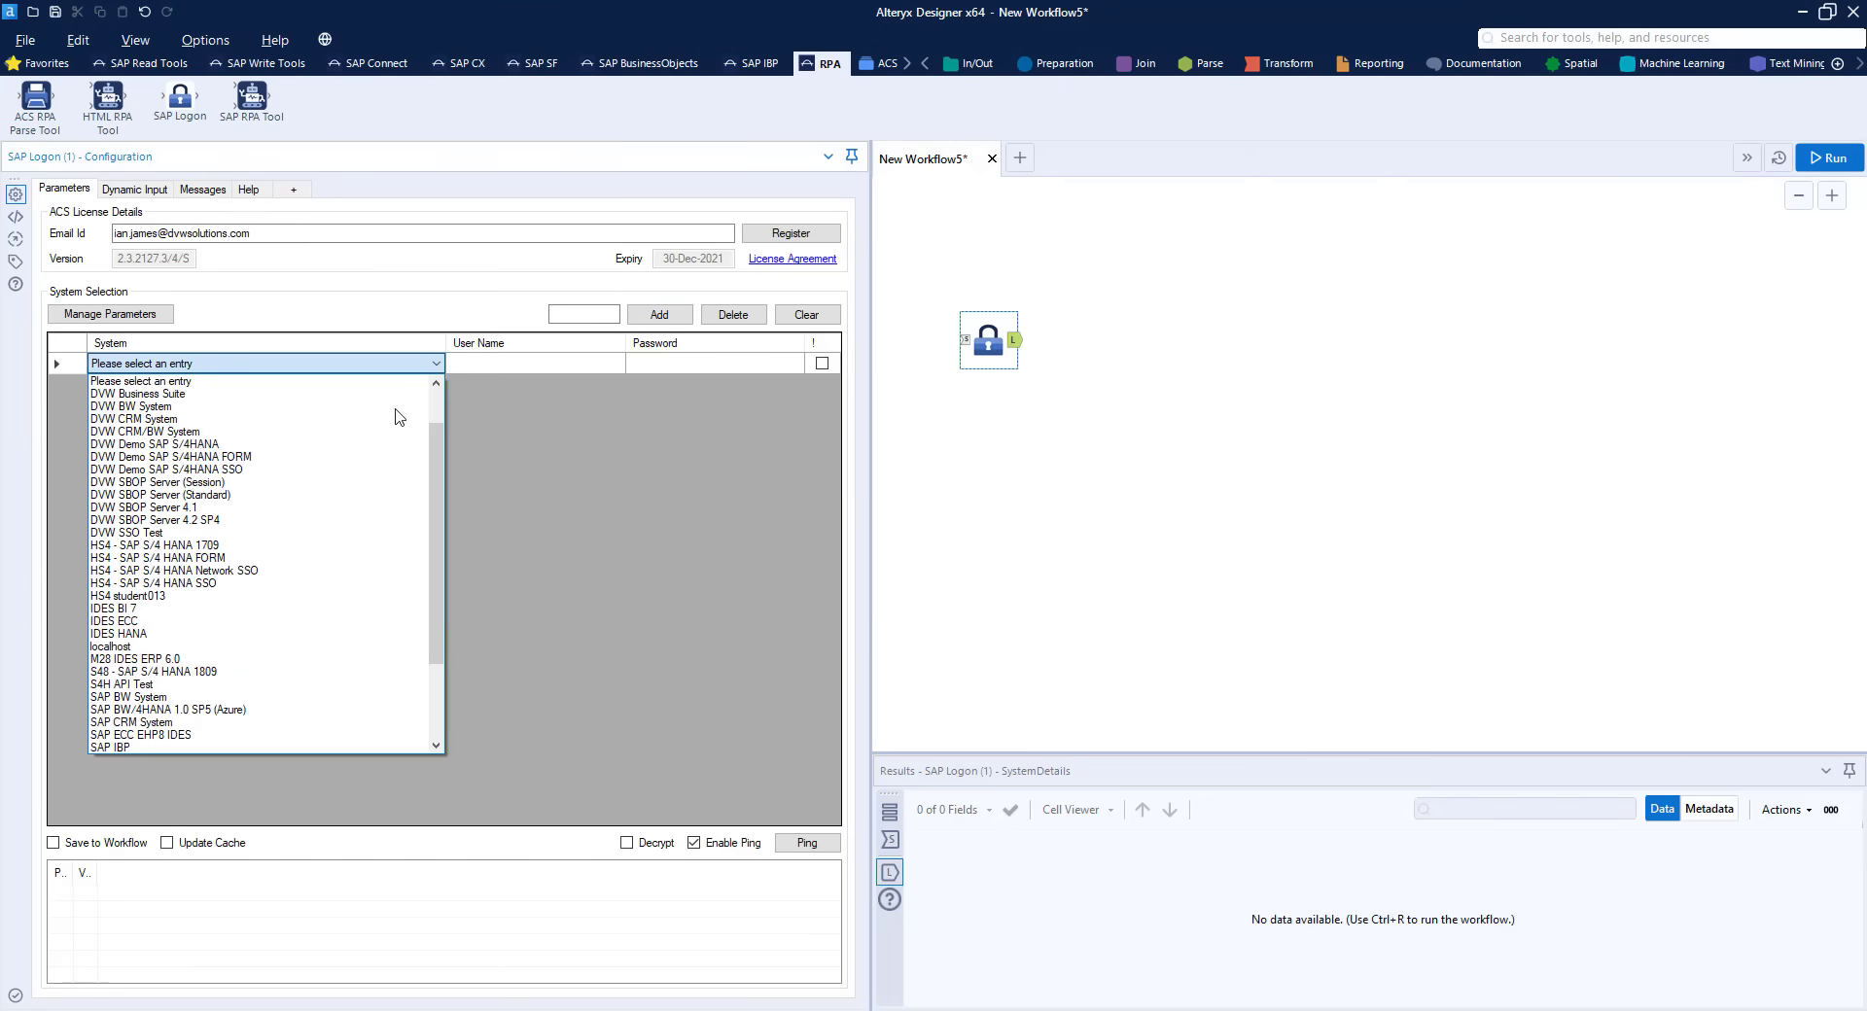
{"action": "left_click", "coordinate": [248, 658]}
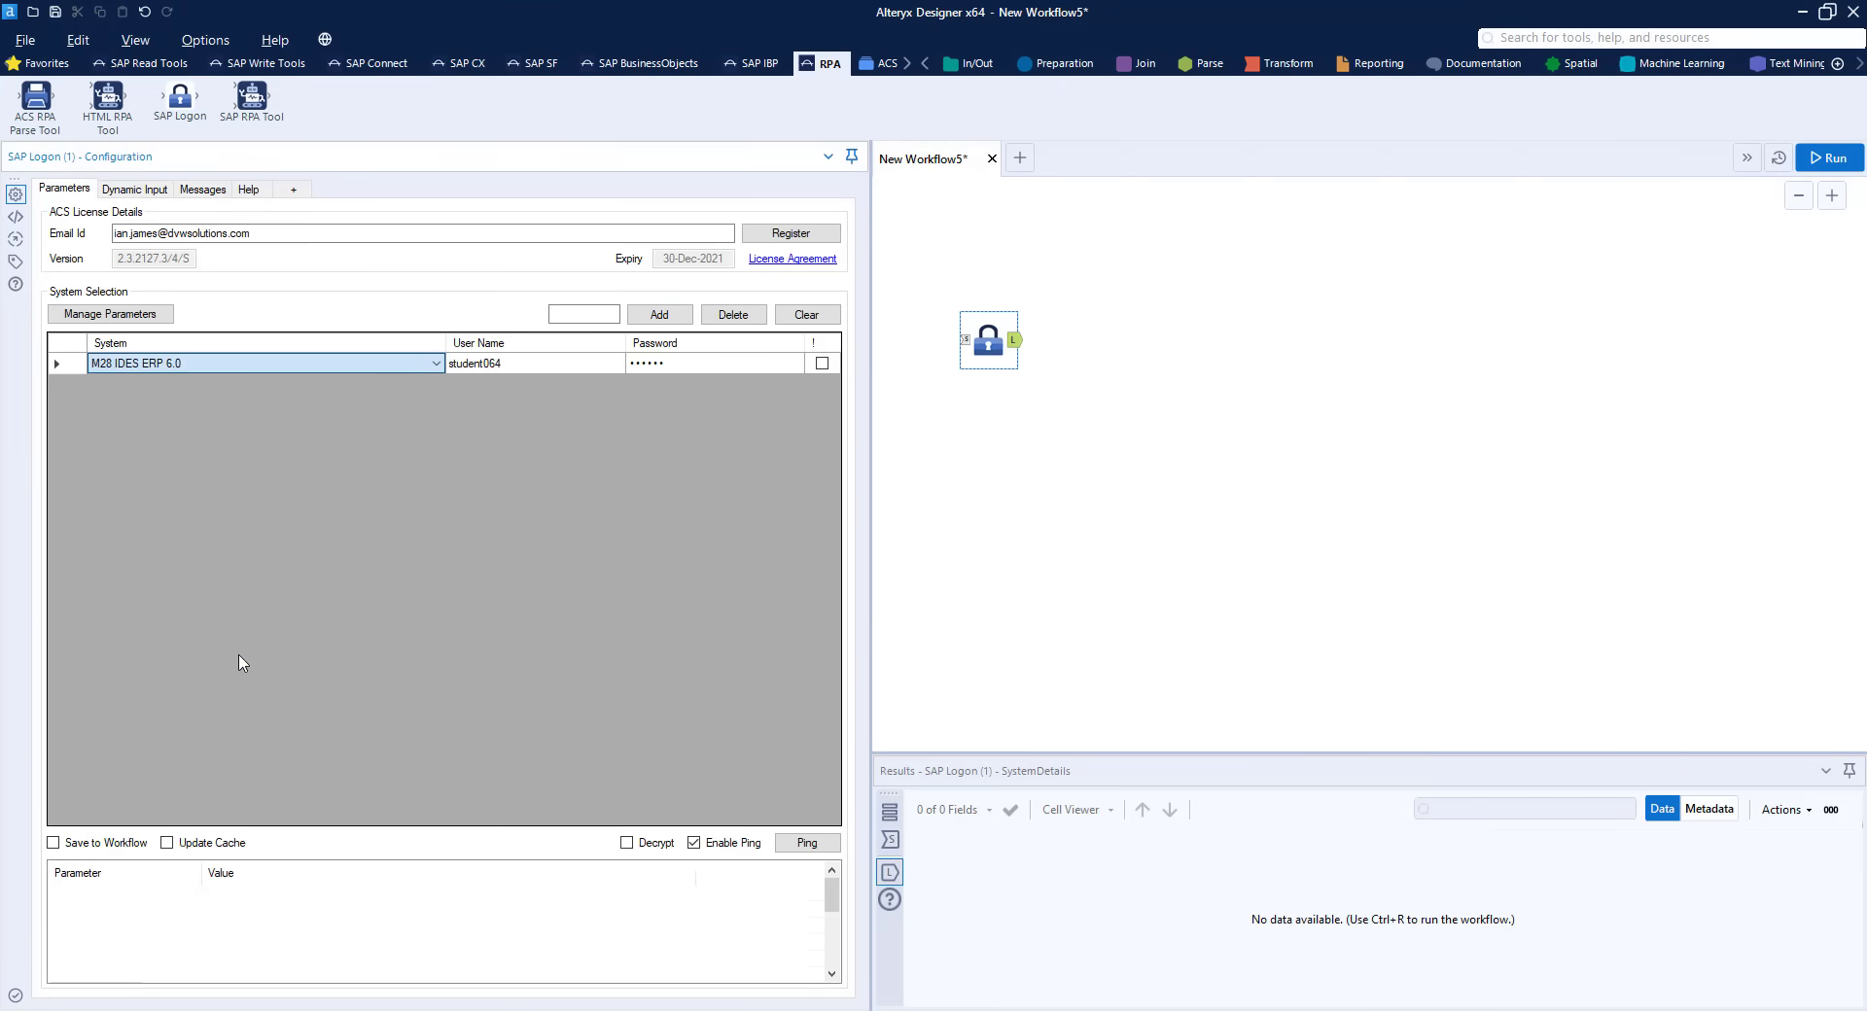
{"action": "left_click", "coordinate": [744, 846]}
{"action": "left_click", "coordinate": [806, 844]}
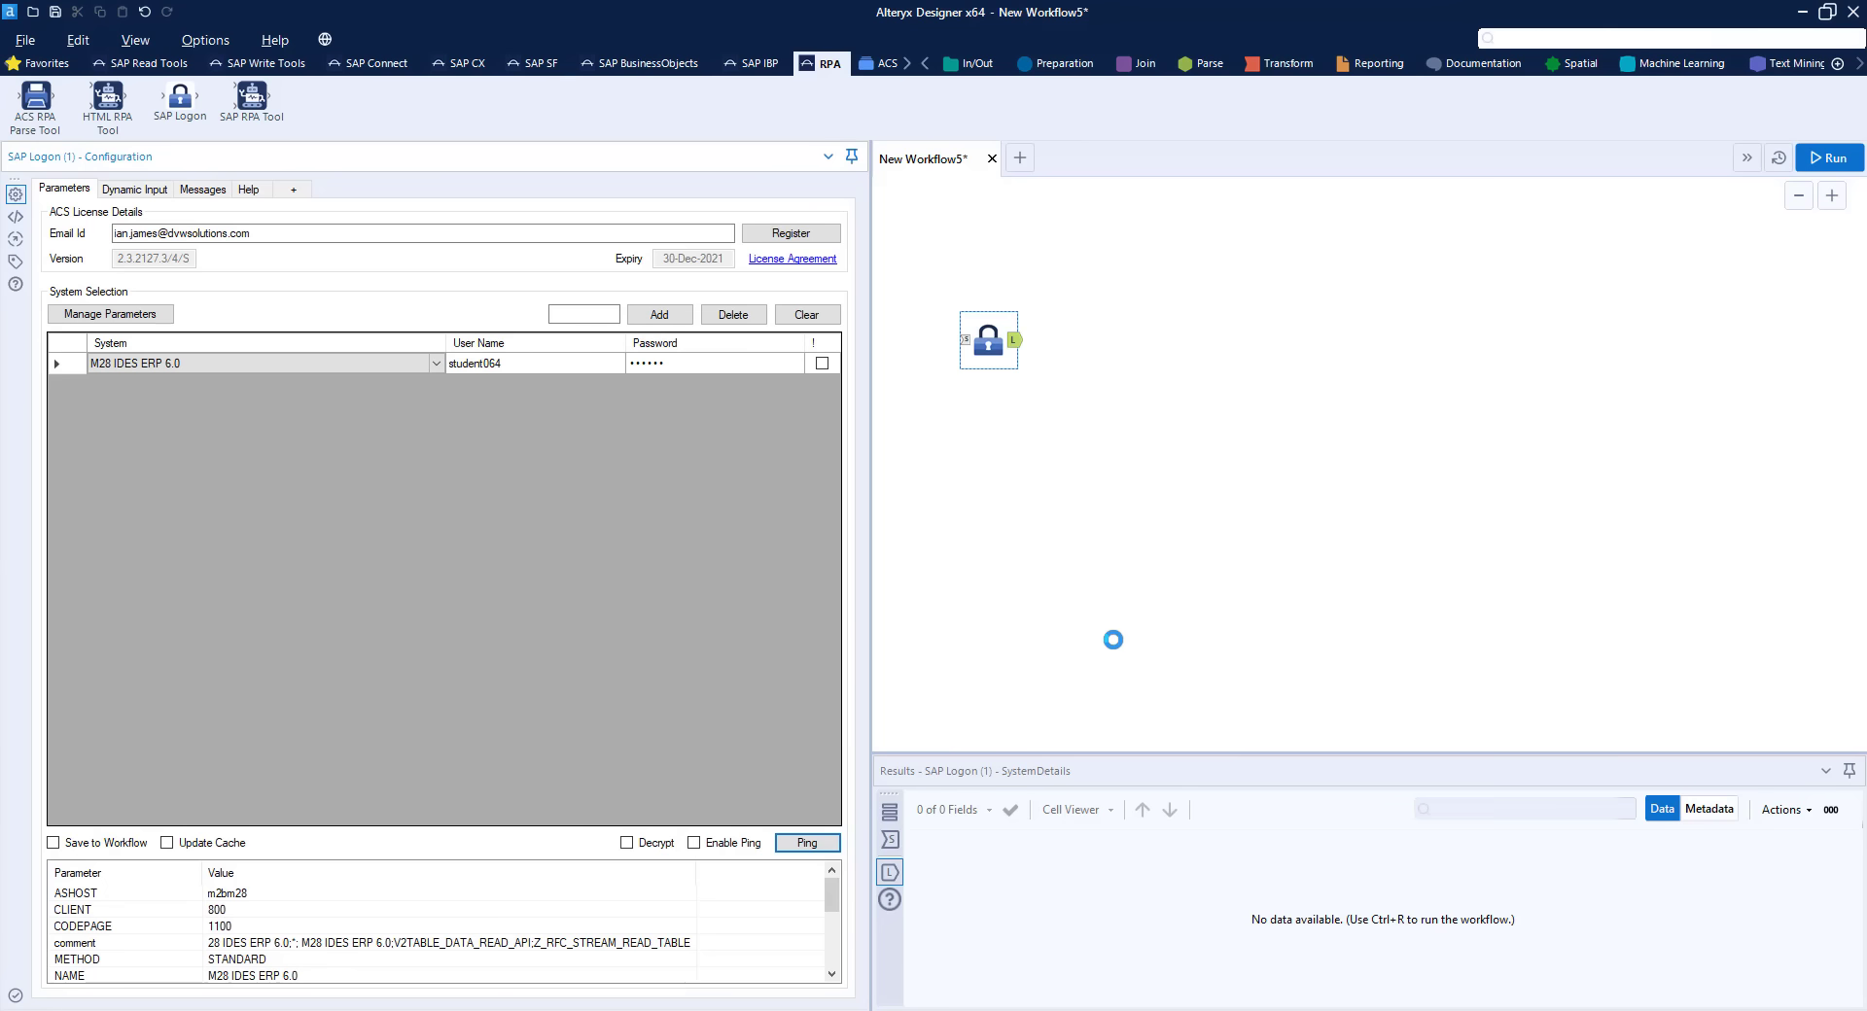
{"action": "left_click", "coordinate": [999, 578]}
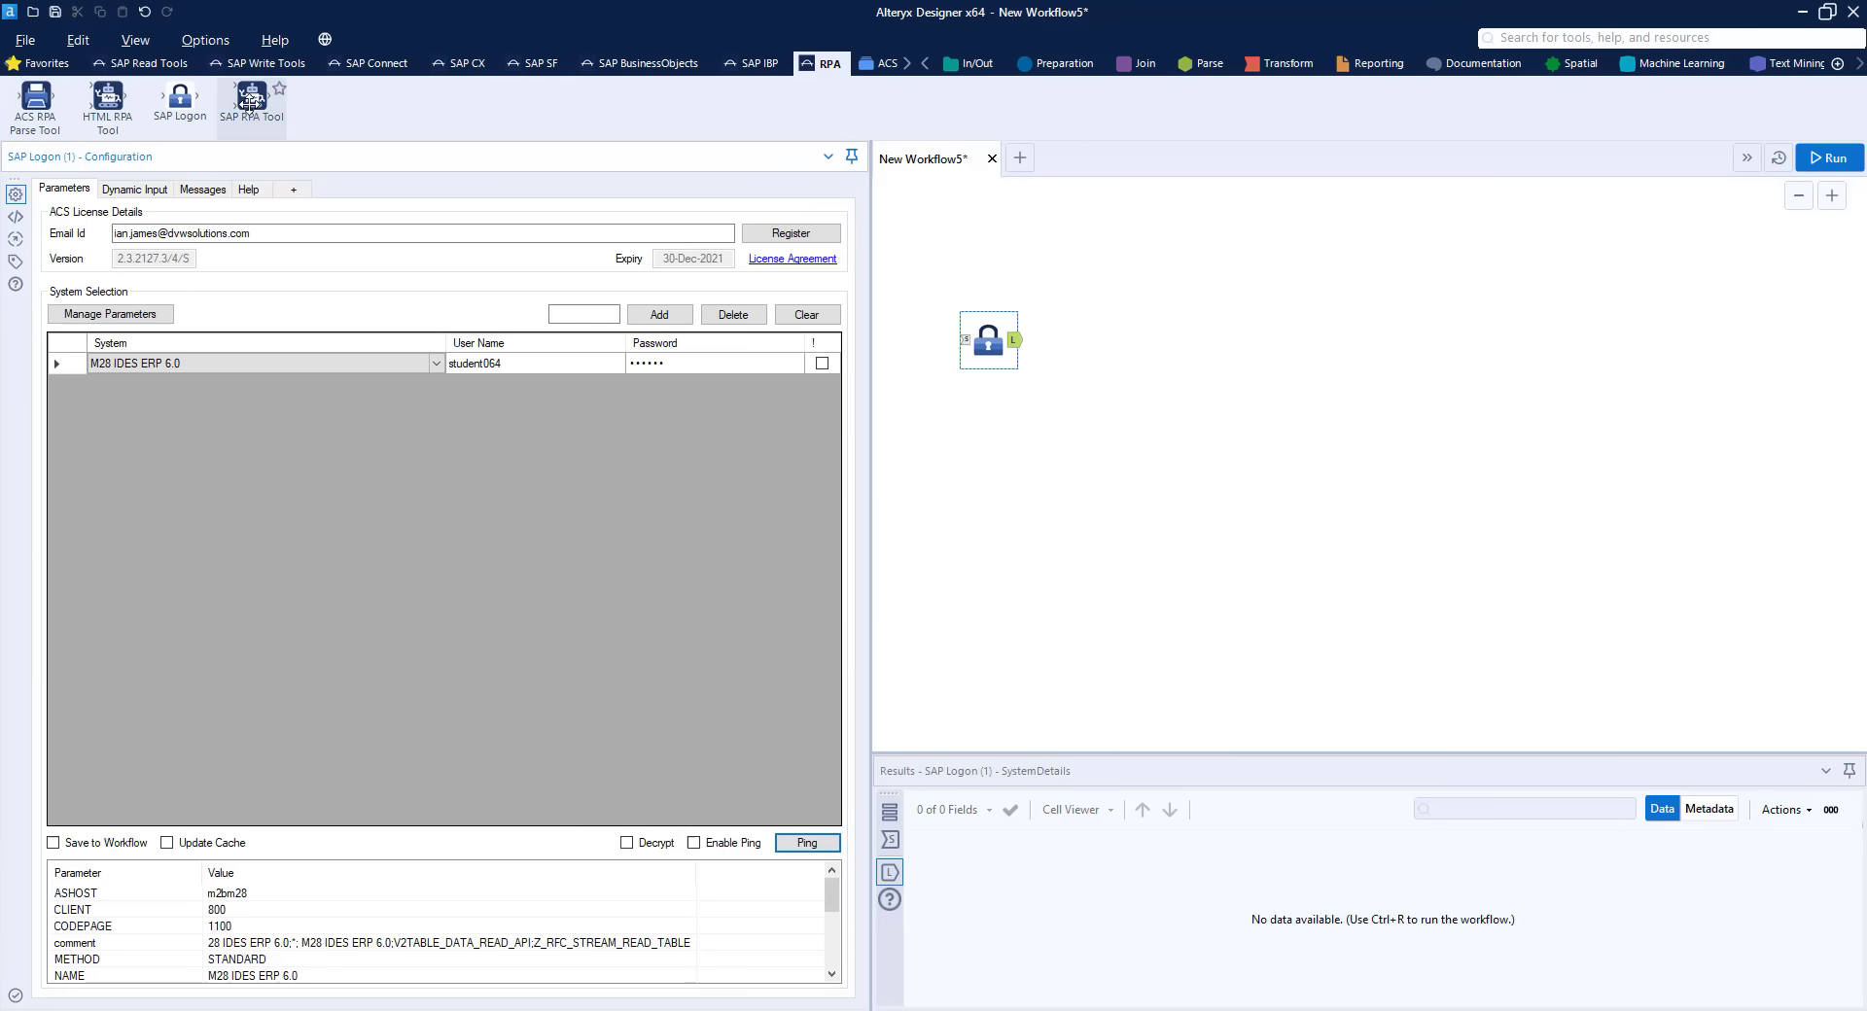
Add an SAP RPA Tool right of SAP Logon, pick session M28 (1) 800, and start recording
{"action": "left_click_drag", "start_coordinate": [250, 102], "coordinate": [1134, 354]}
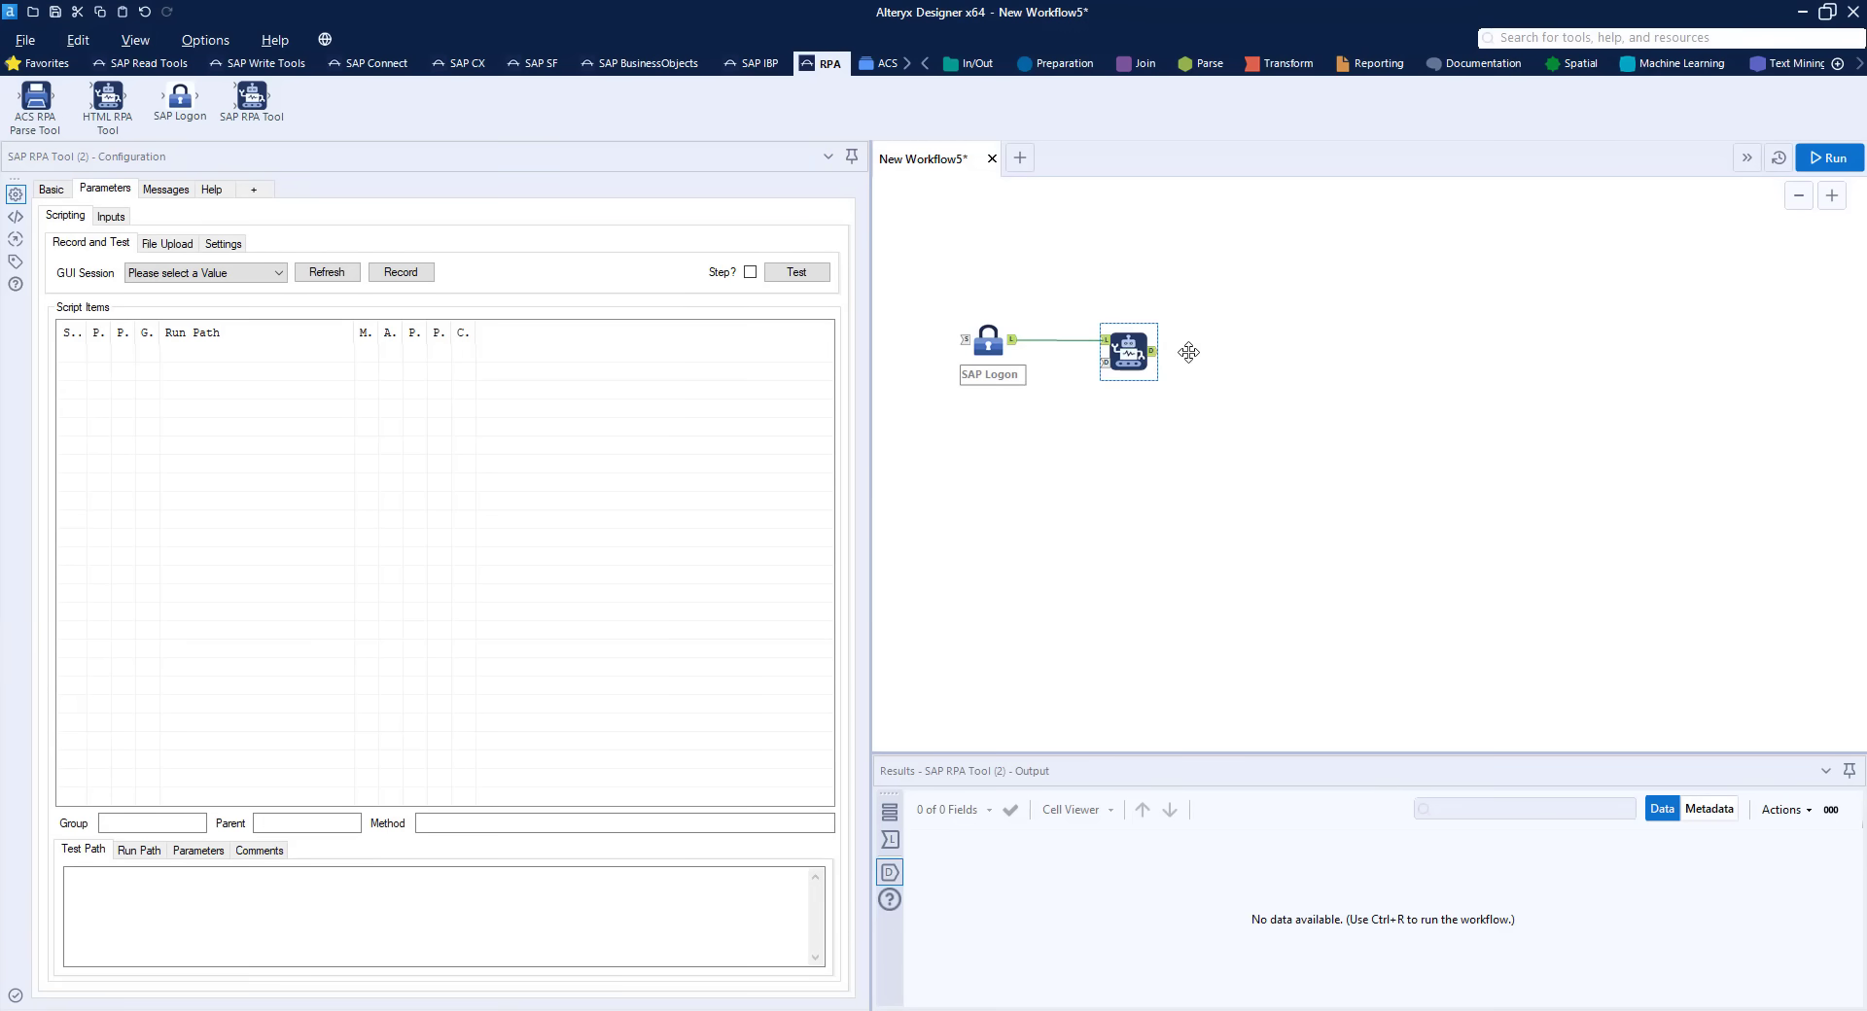
{"action": "left_click_drag", "start_coordinate": [1128, 352], "coordinate": [1585, 352]}
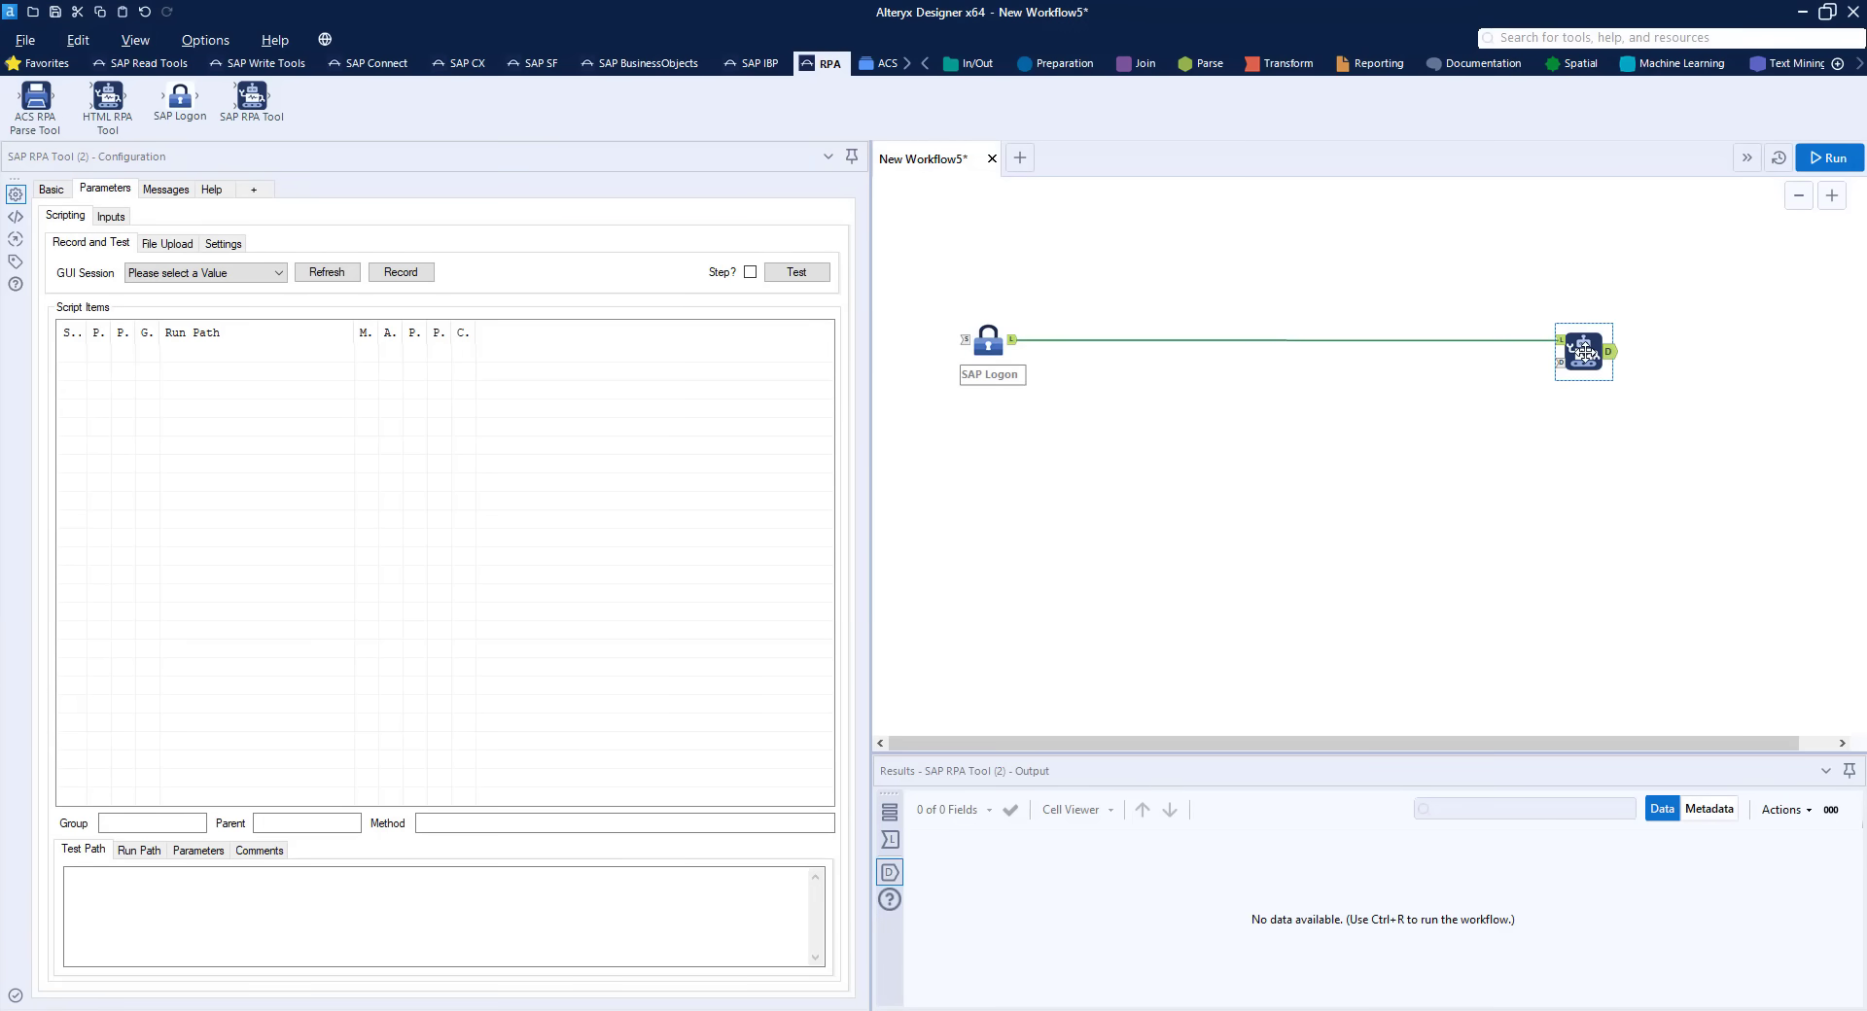
{"action": "left_click", "coordinate": [211, 277]}
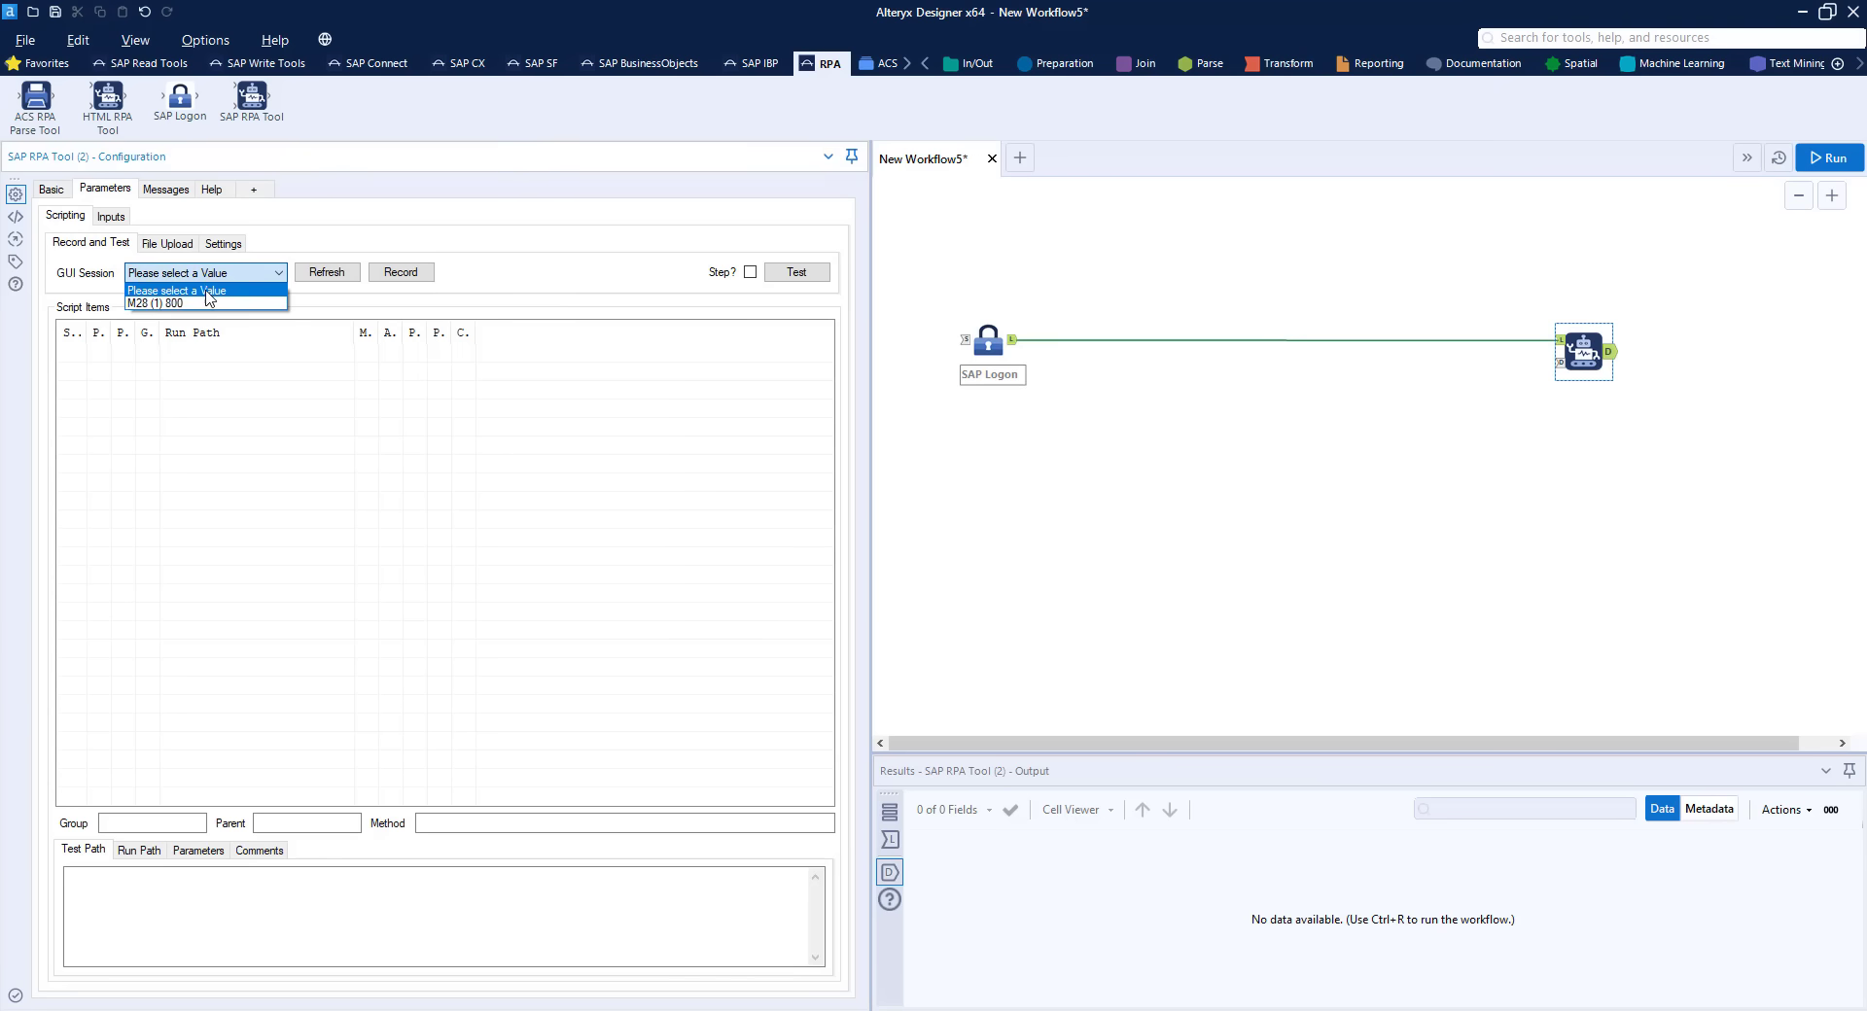
{"action": "left_click", "coordinate": [207, 304]}
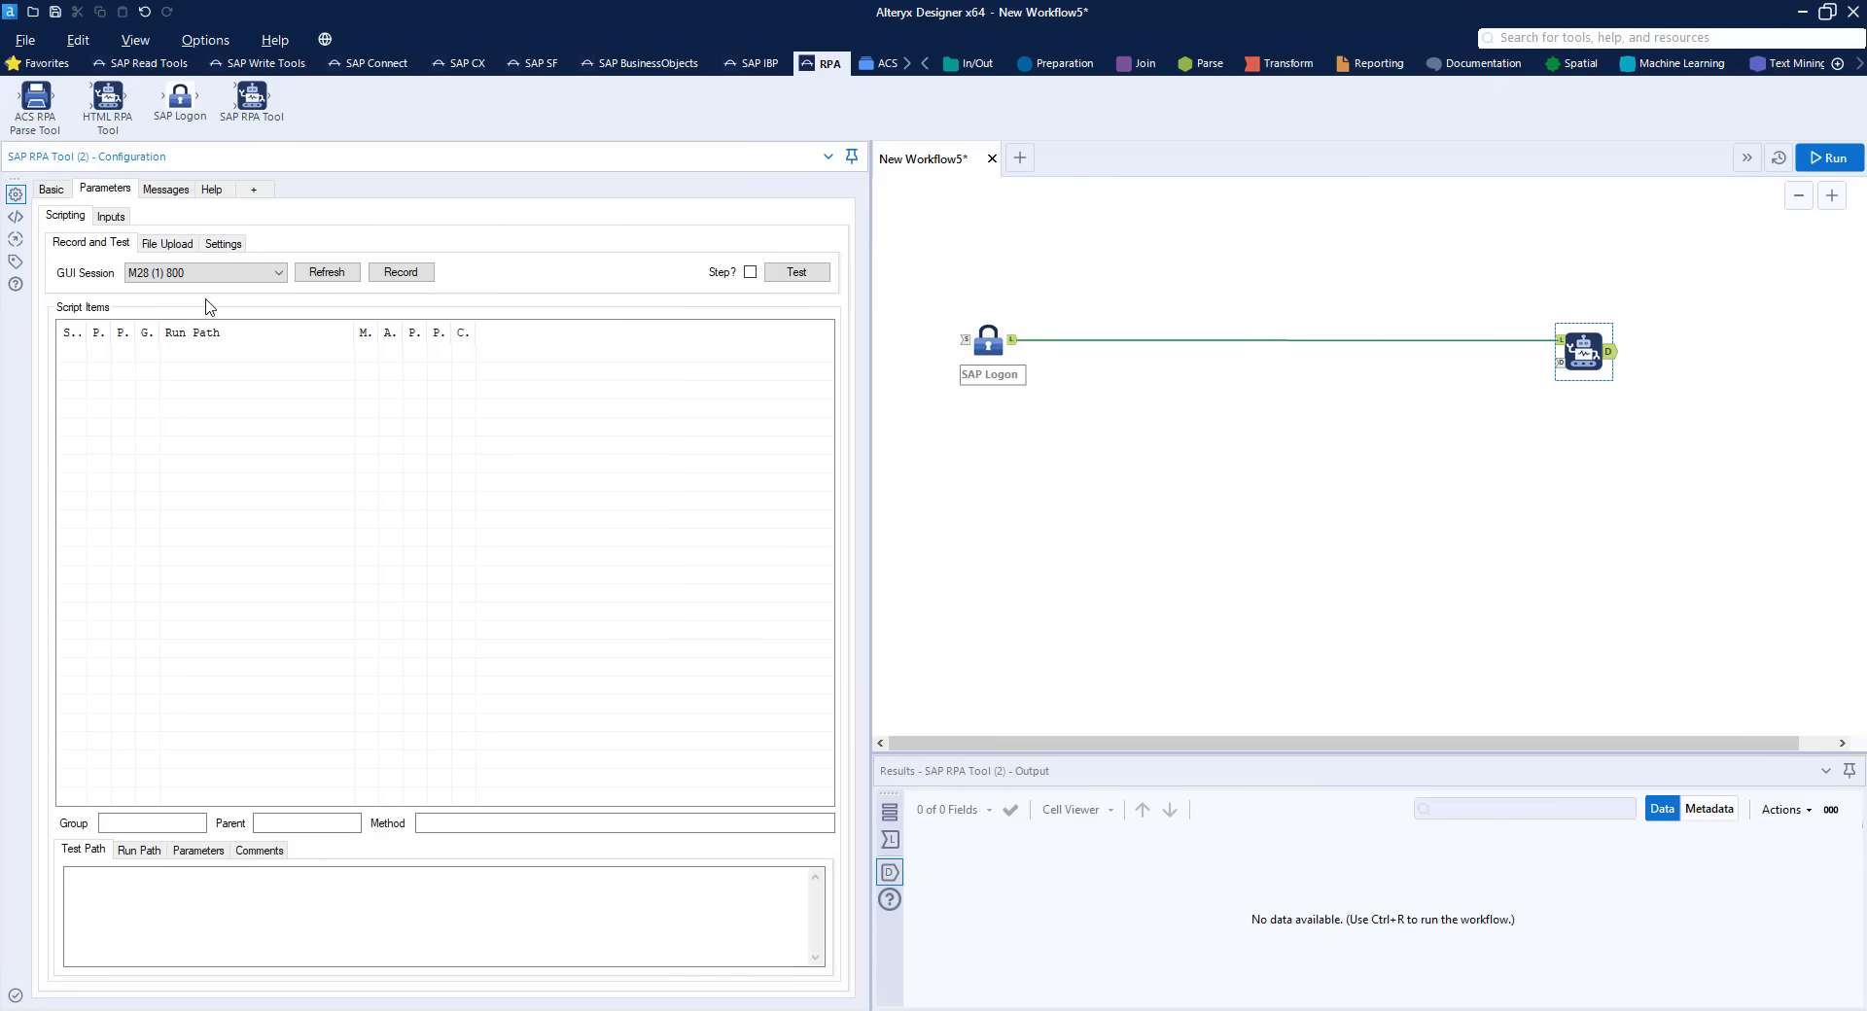
{"action": "left_click", "coordinate": [394, 278]}
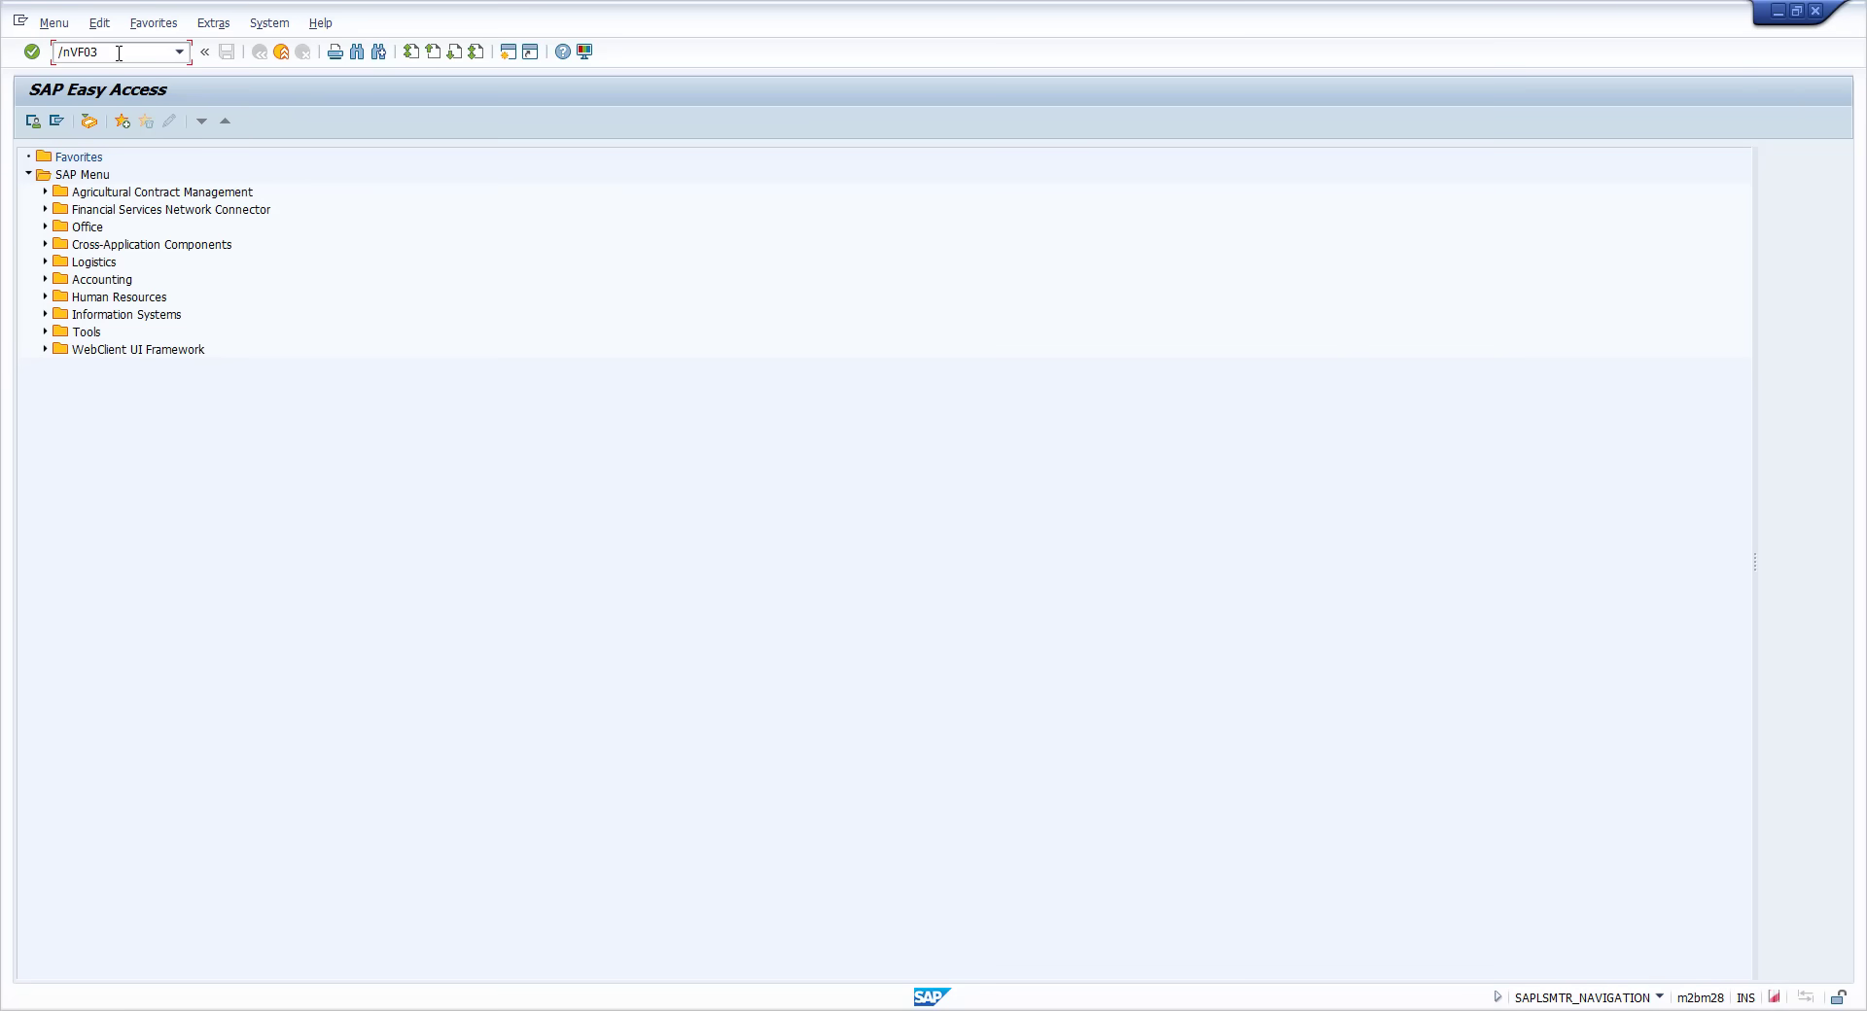
Display billing document 90031400 in VF03, then return to SAP Easy Access with /n
{"action": "key", "text": "Return"}
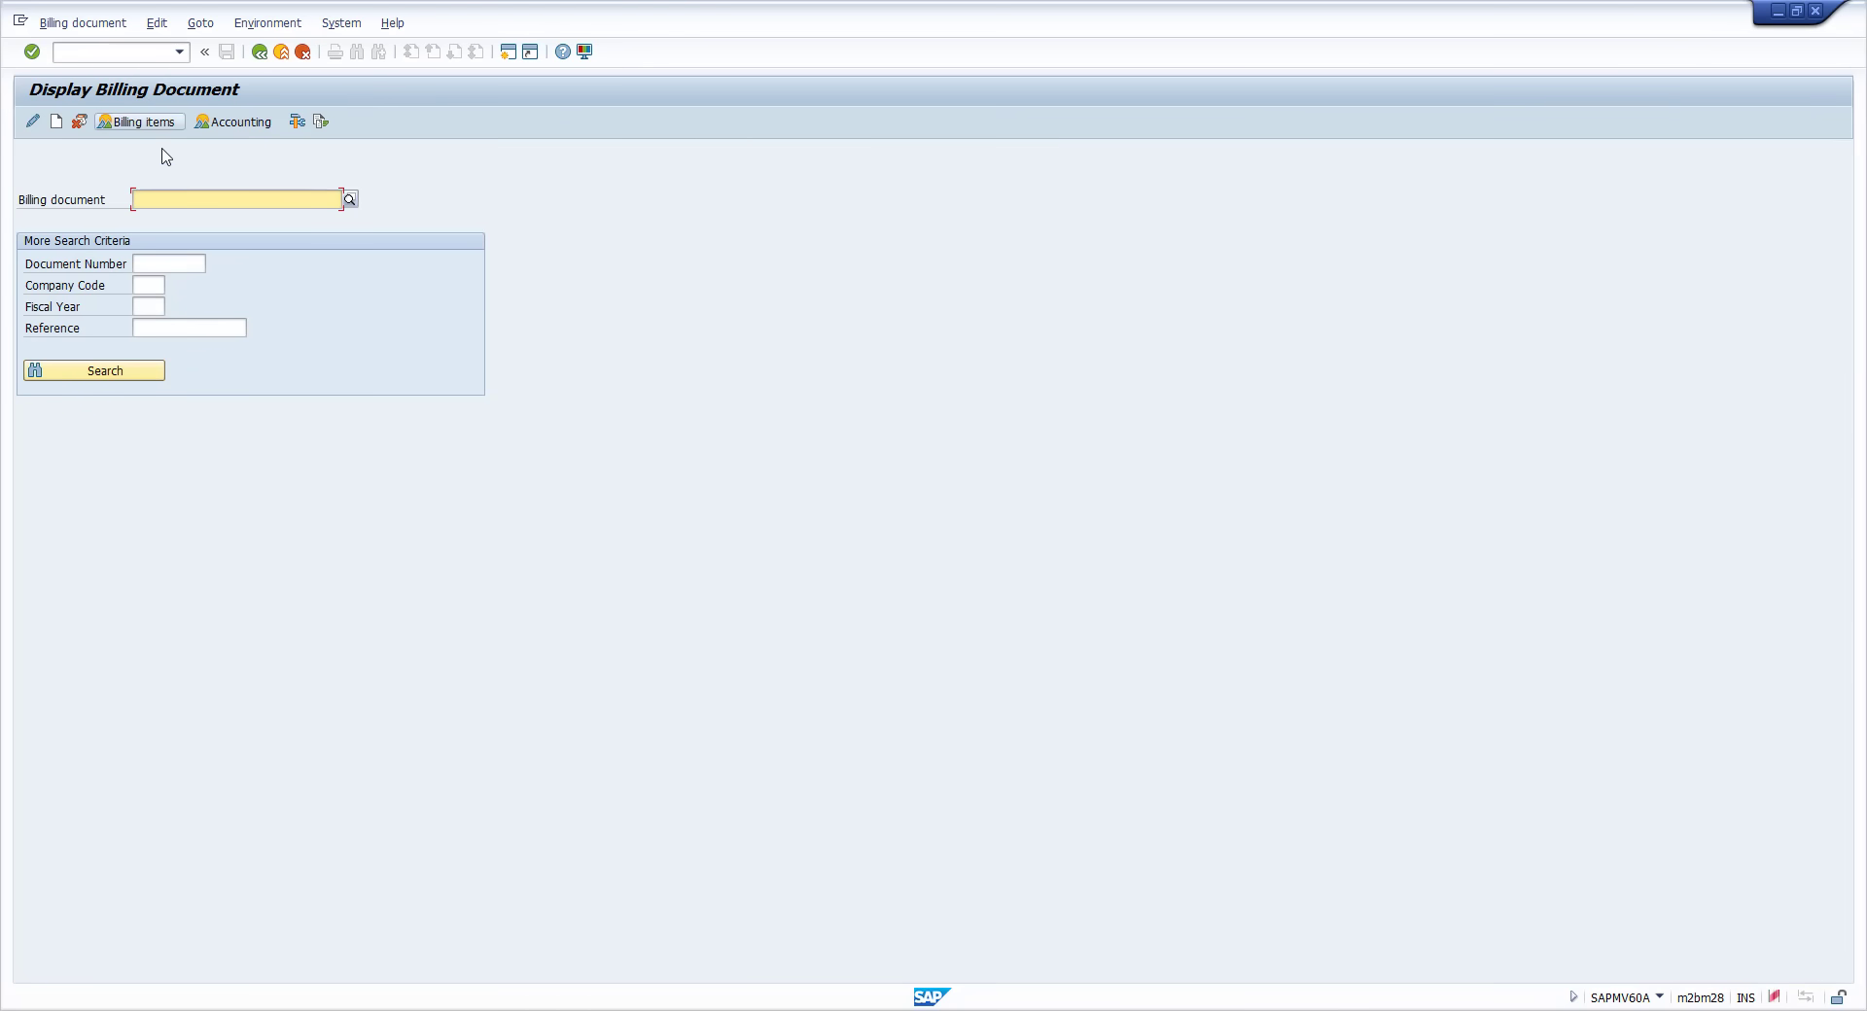
{"action": "type", "text": "90031400"}
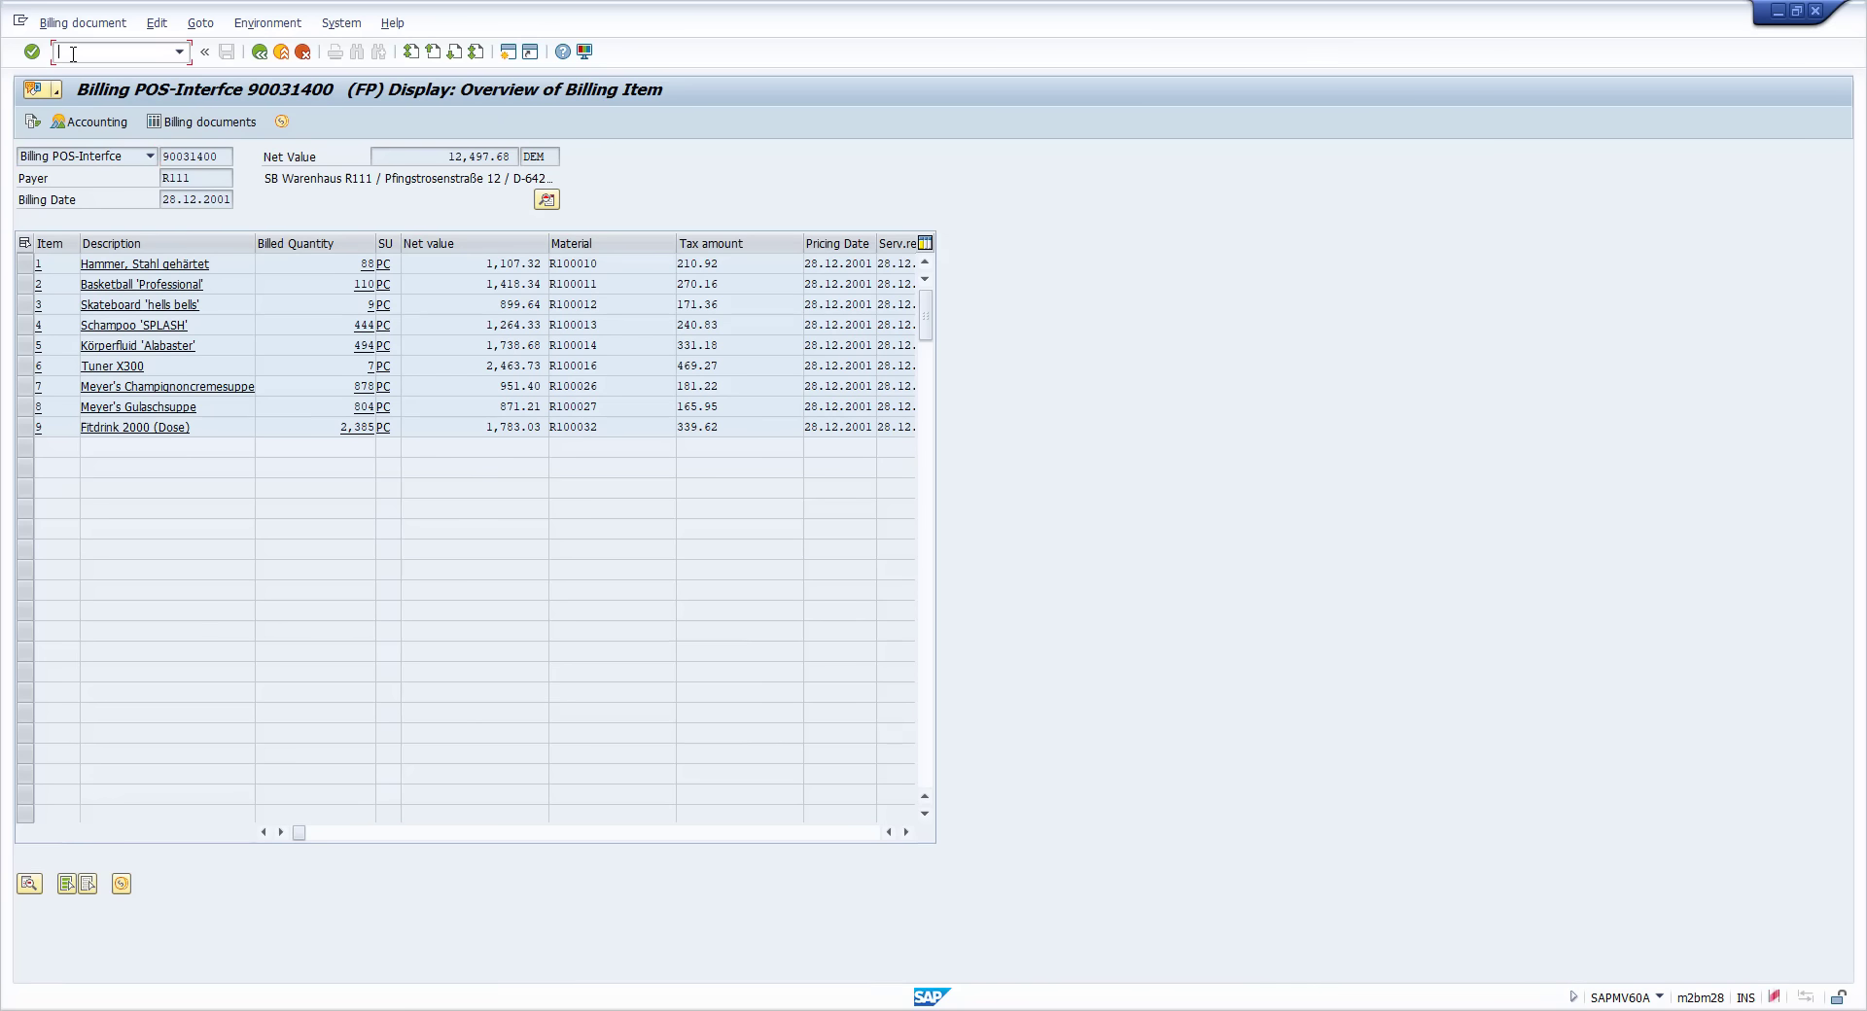
{"action": "left_click", "coordinate": [73, 53]}
{"action": "type", "text": "/n"}
{"action": "key", "text": "Return"}
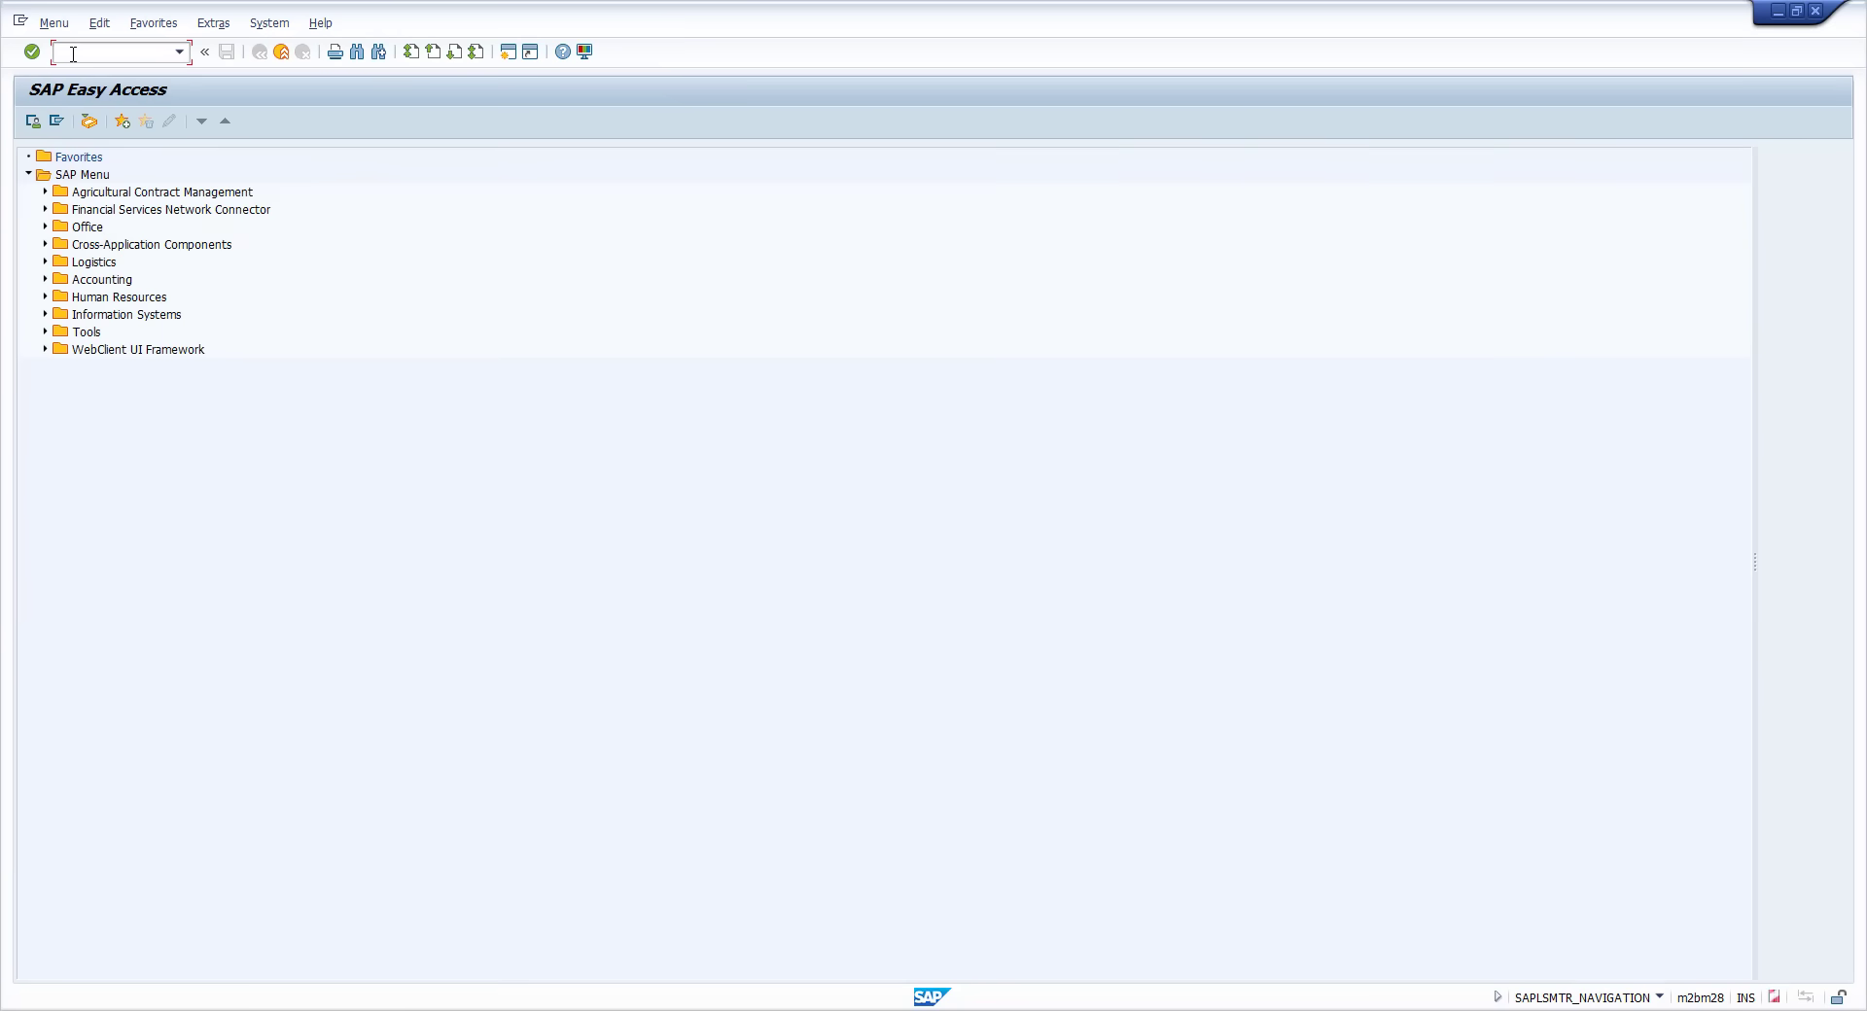
Stop recording, import the eight recorded steps, and show the /nVF03 step's parameters
{"action": "key", "text": "alt+Tab"}
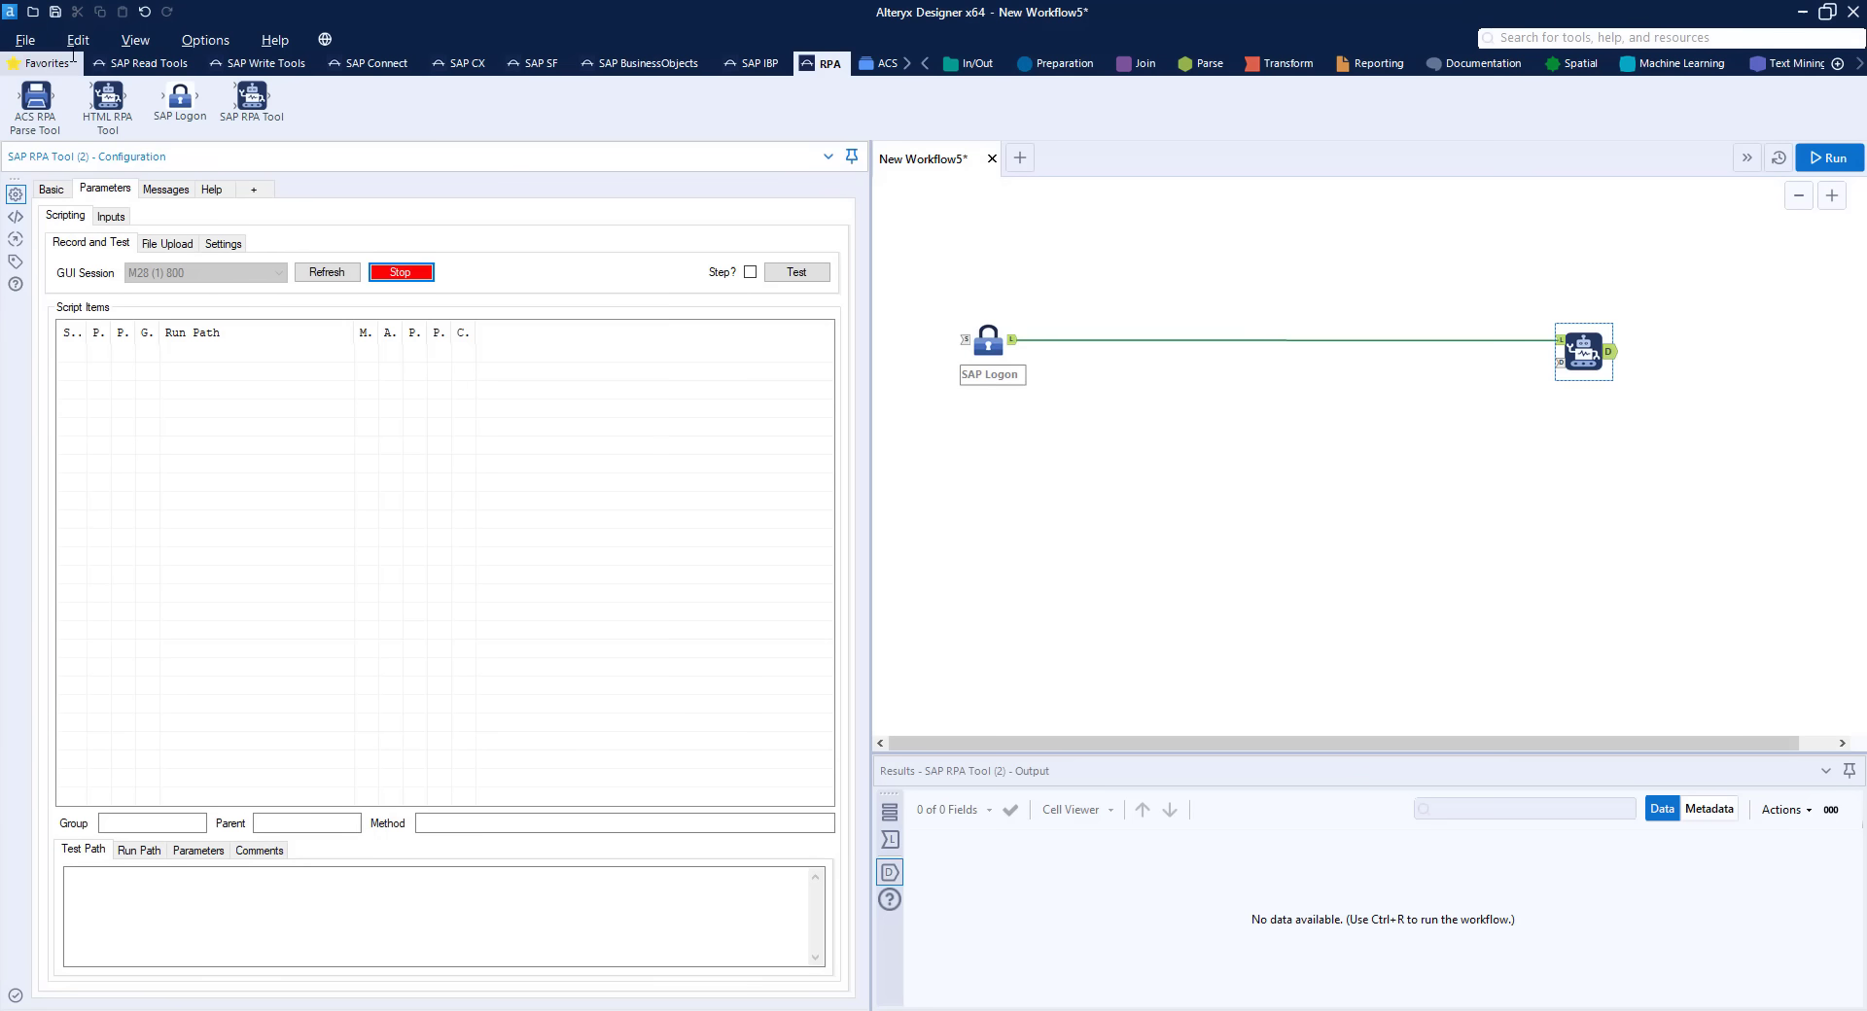
{"action": "left_click", "coordinate": [396, 275]}
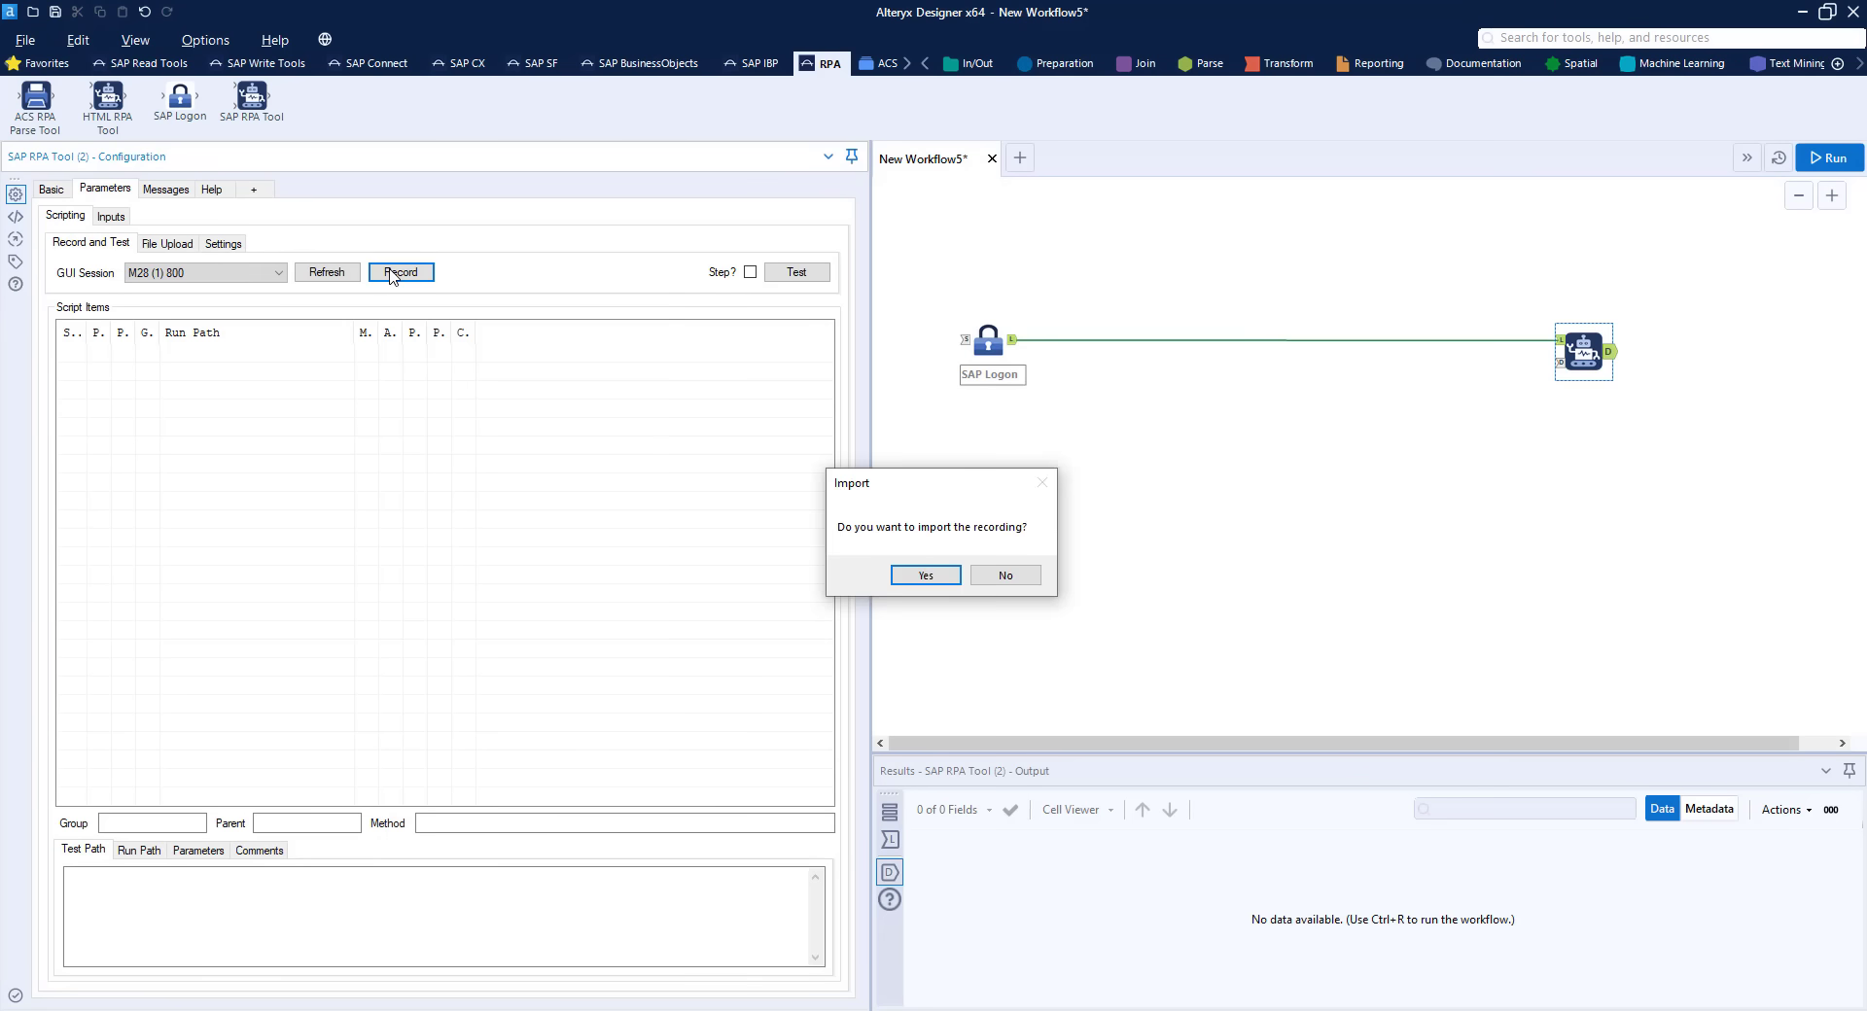
{"action": "left_click", "coordinate": [932, 574]}
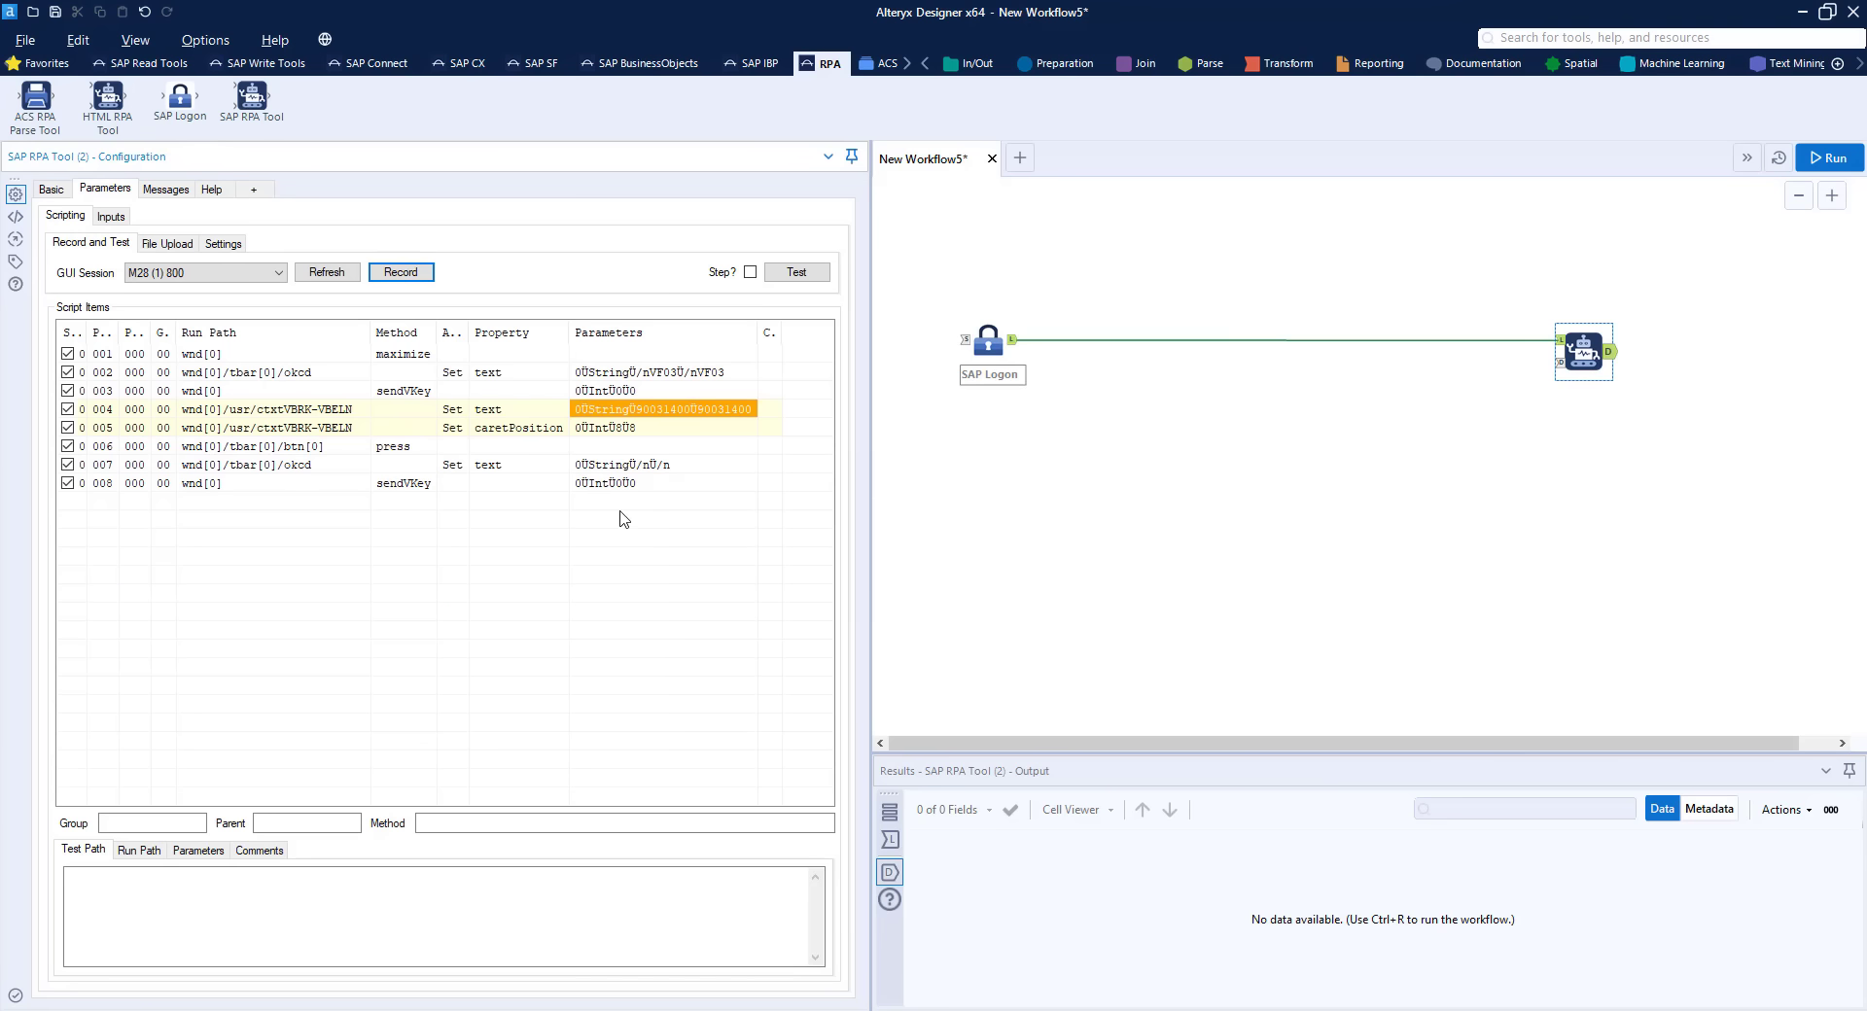
{"action": "left_click", "coordinate": [616, 375]}
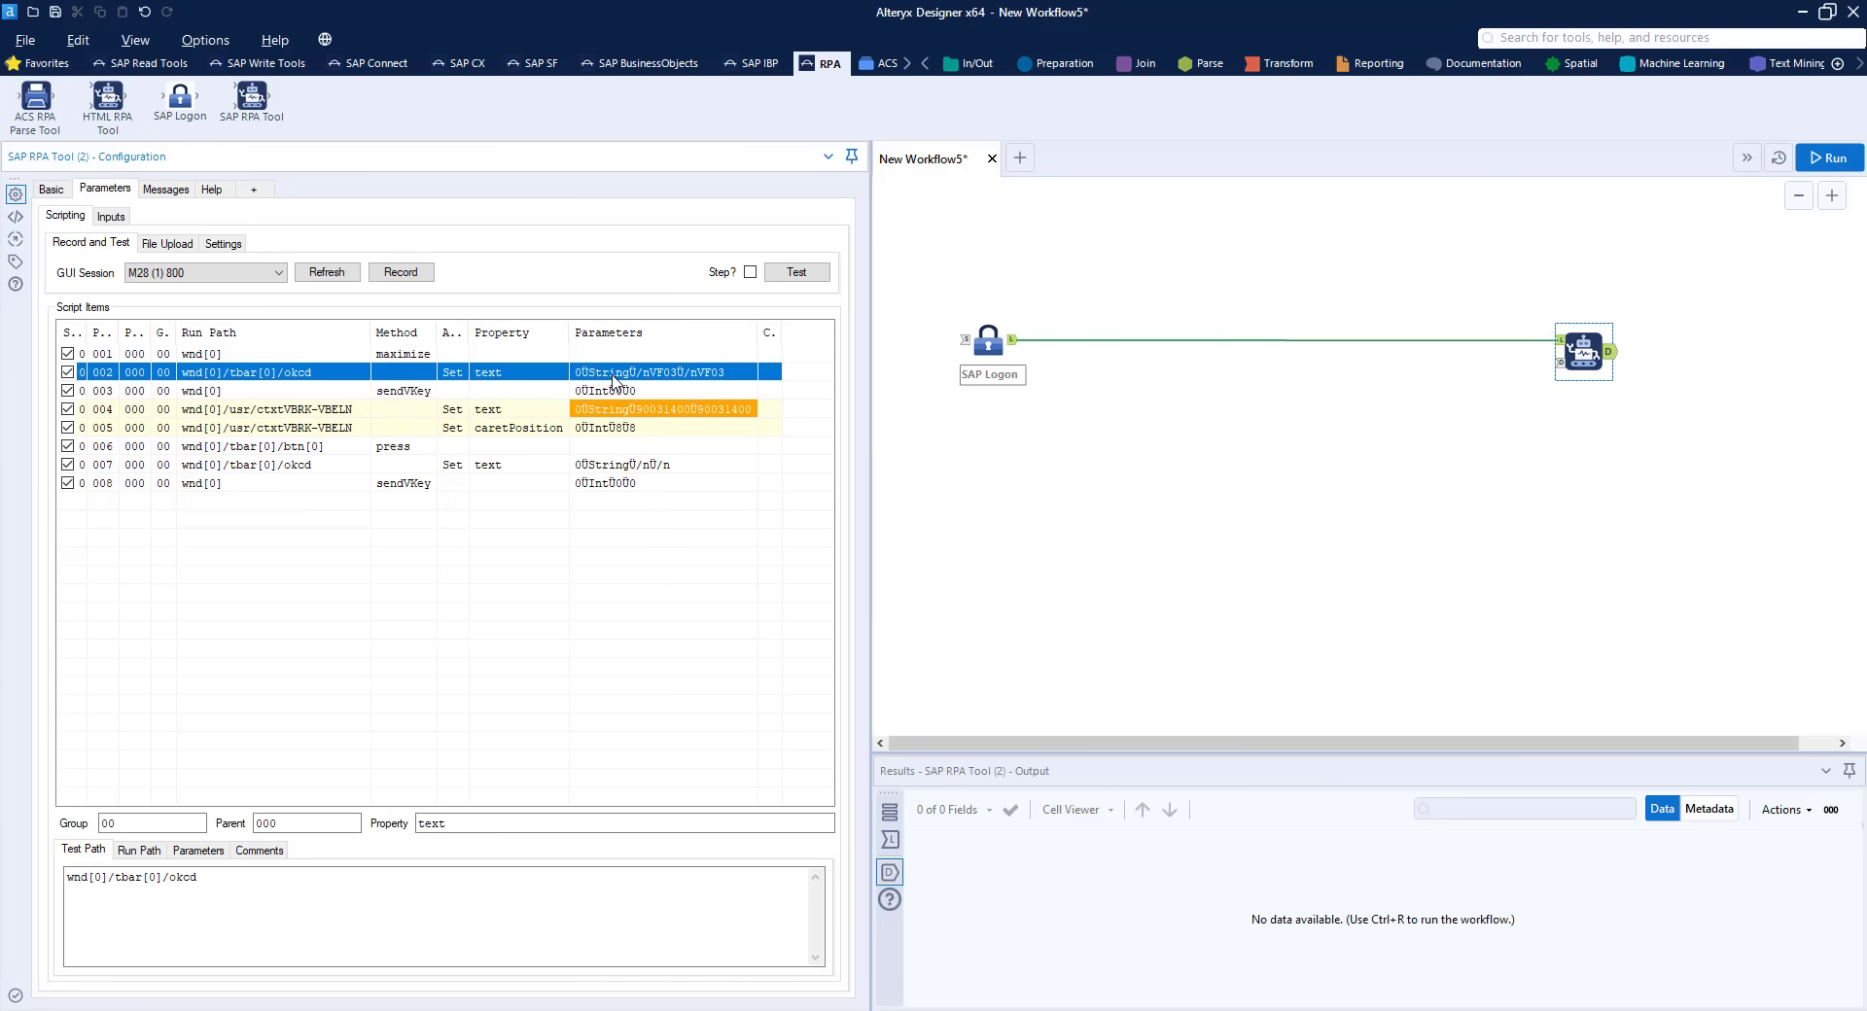
{"action": "left_click", "coordinate": [199, 850]}
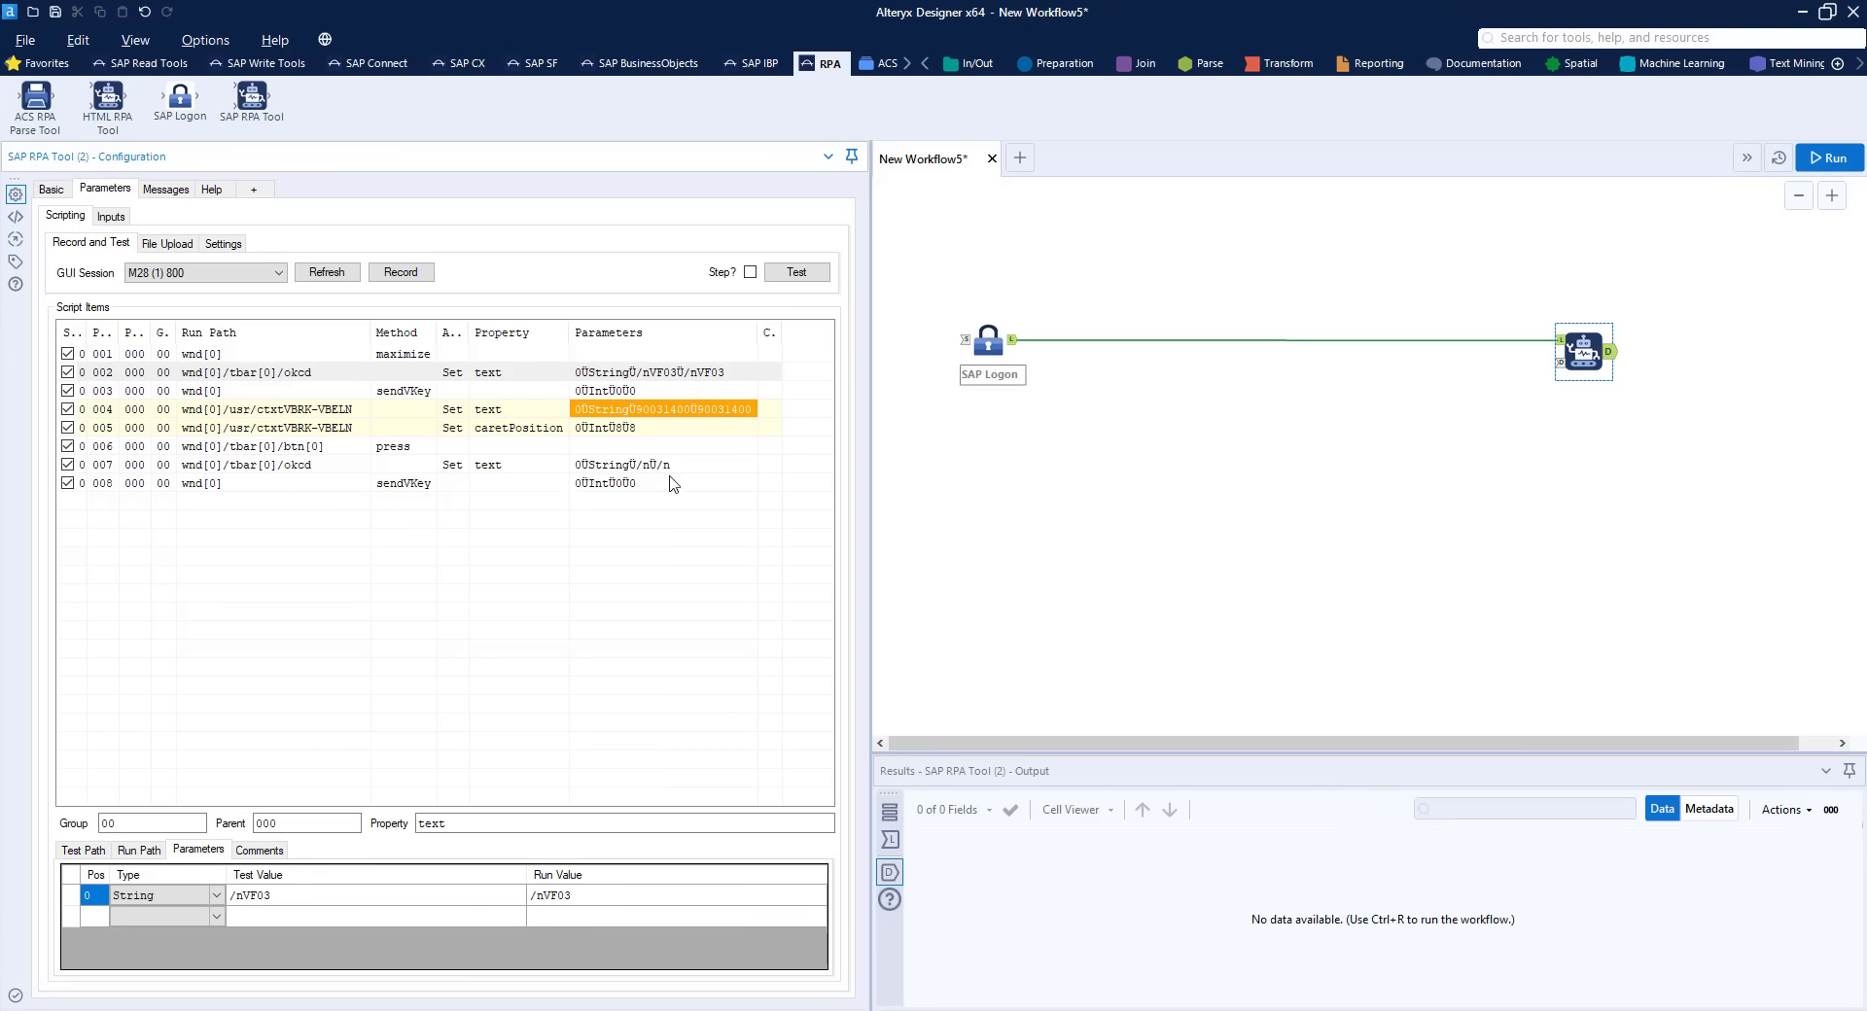
Replace billing document 90031400 with run value $BILLDOC$ on script step 004
{"action": "left_click", "coordinate": [653, 407]}
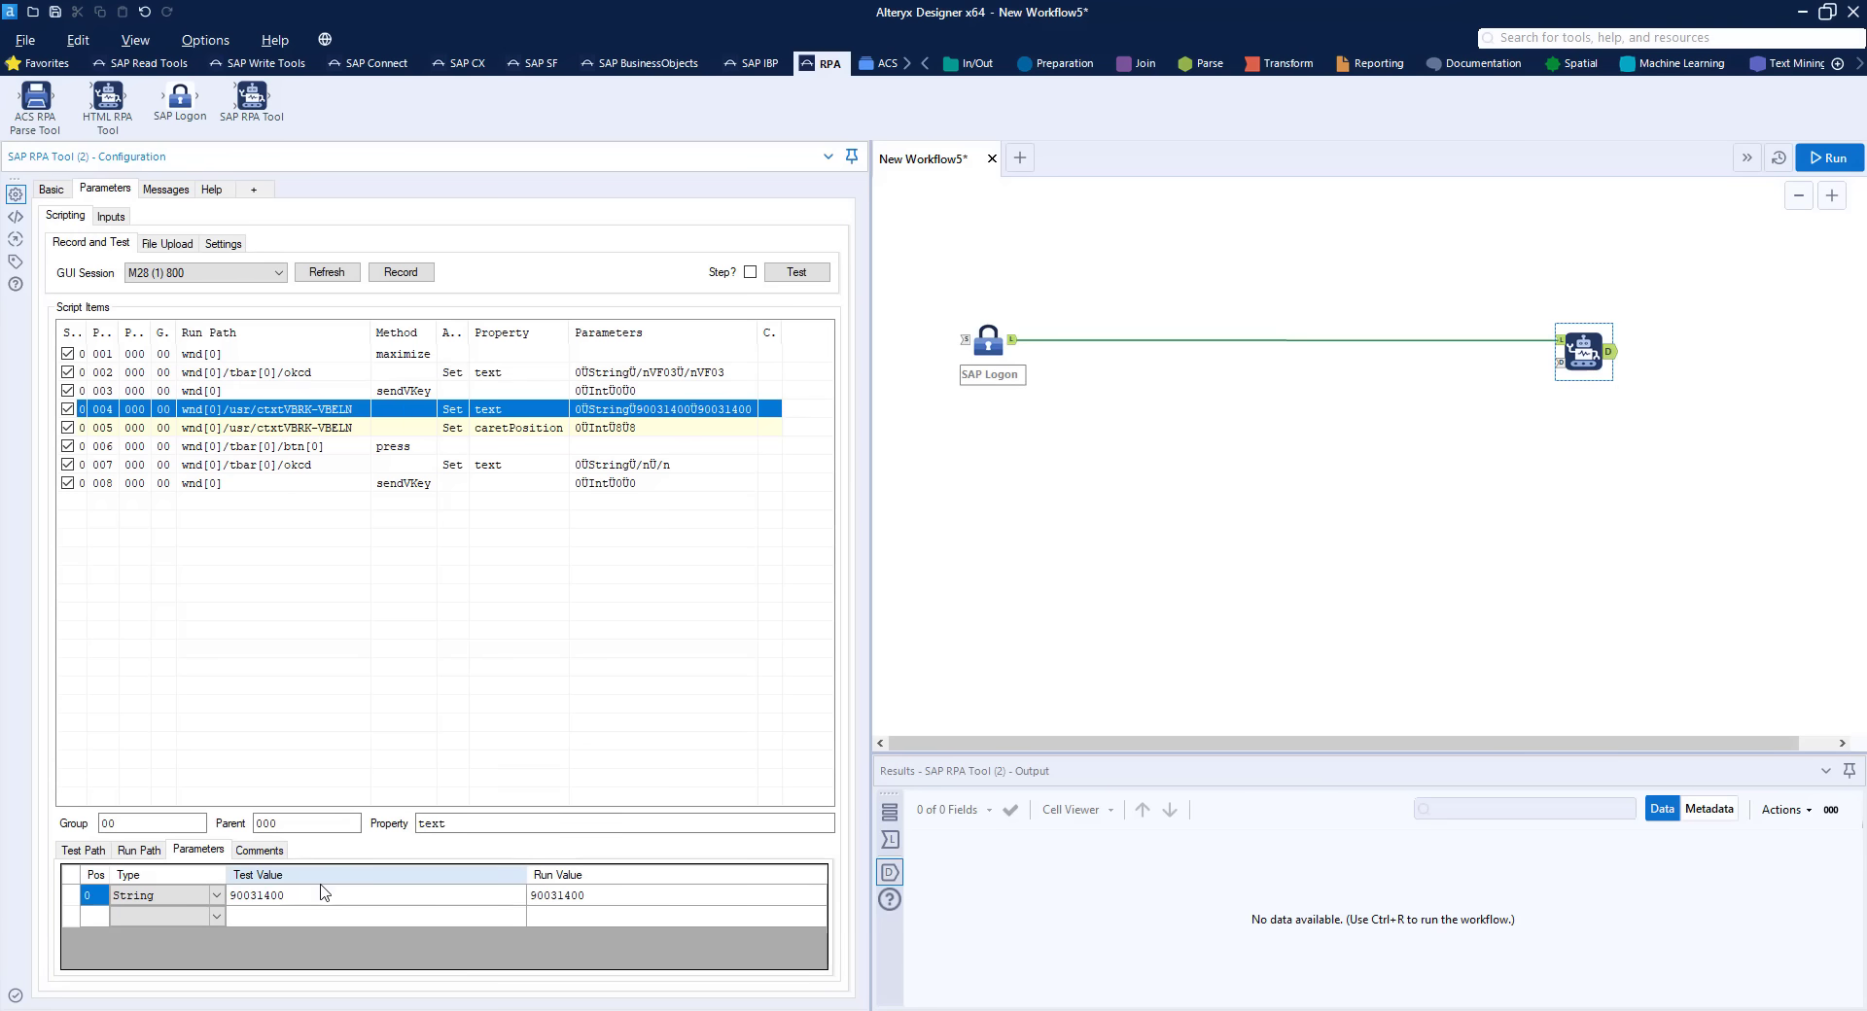
{"action": "left_click", "coordinate": [573, 897]}
{"action": "type", "text": "$"}
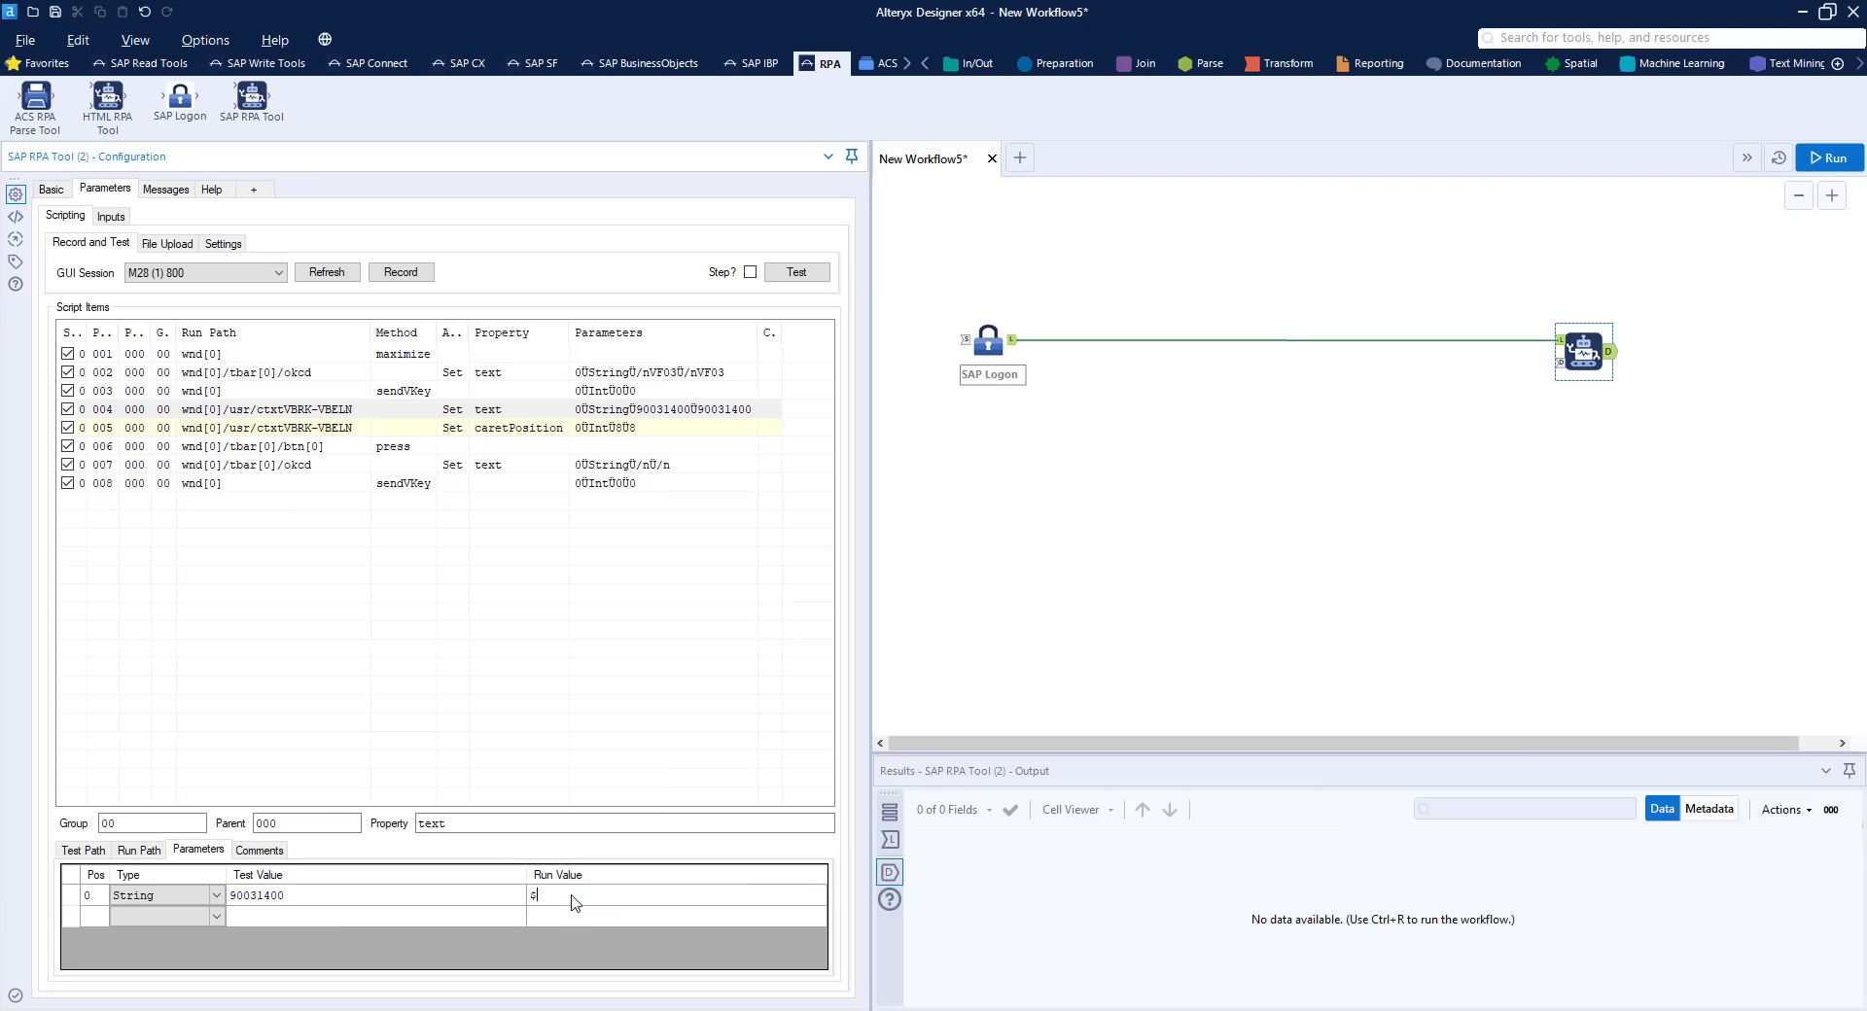
{"action": "type", "text": "BILLDOC$"}
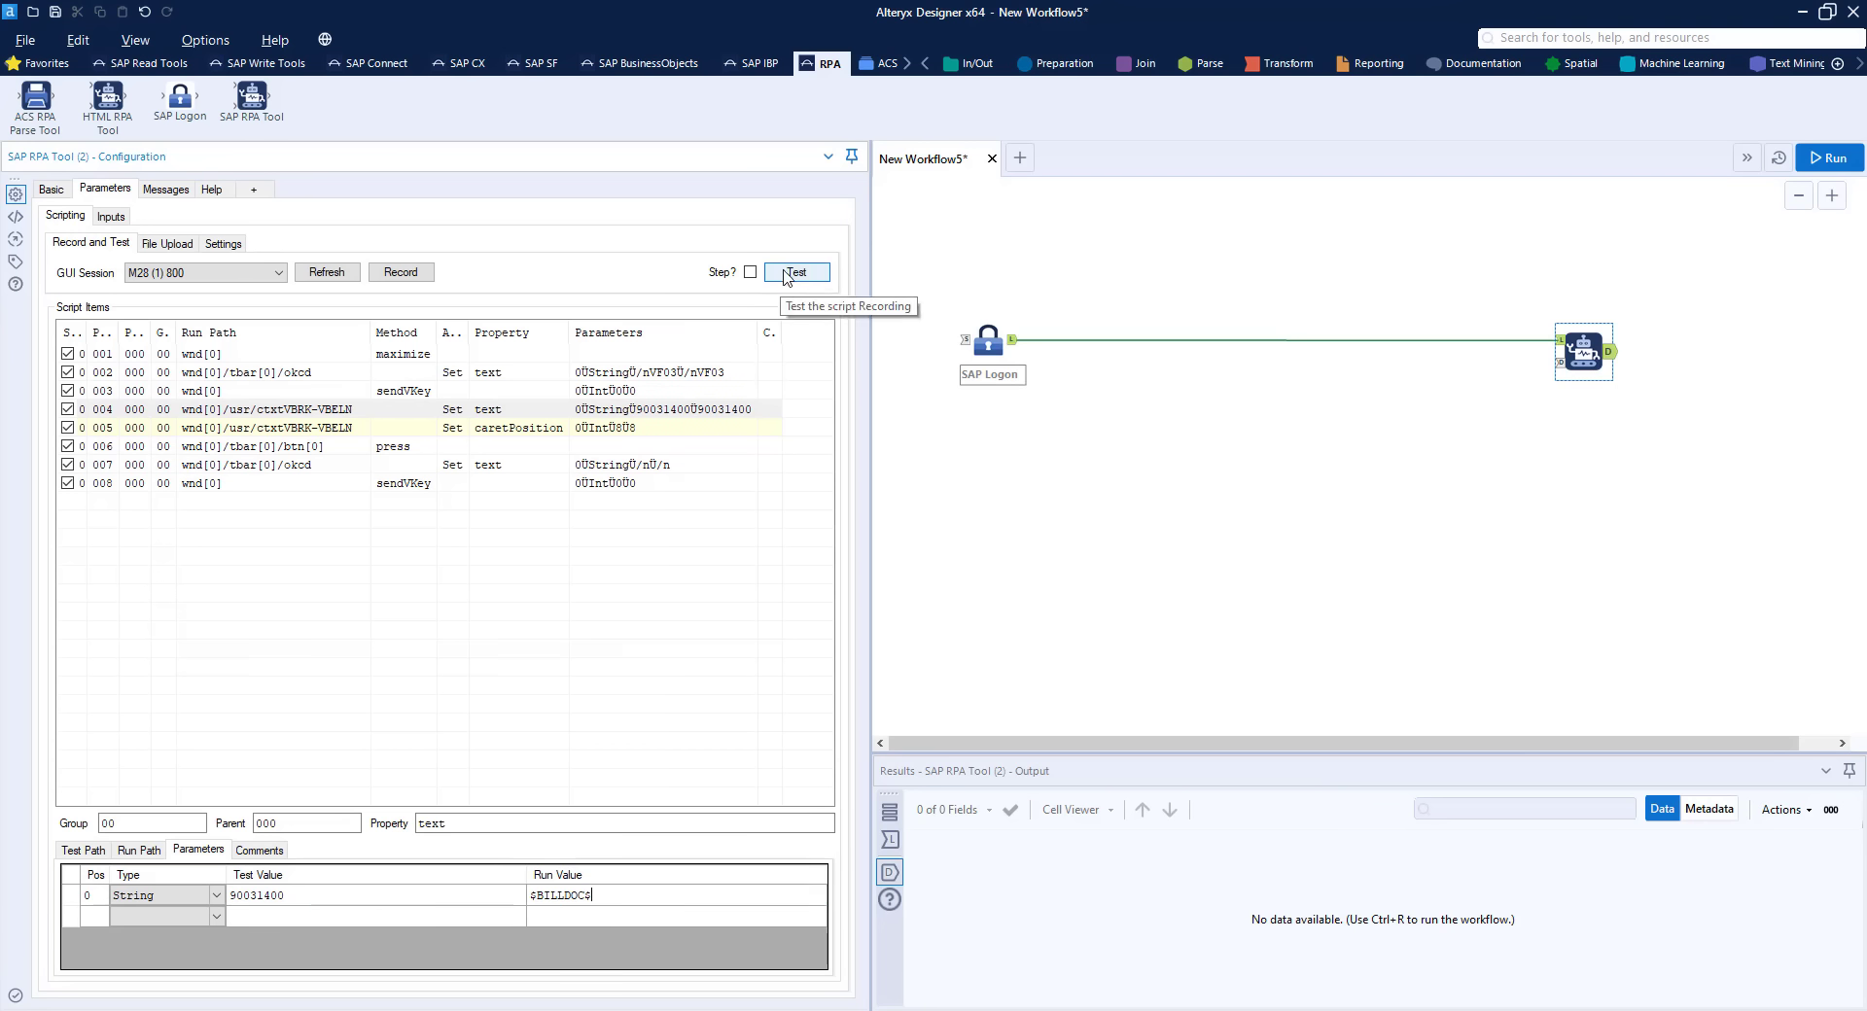
{"action": "left_click", "coordinate": [750, 272]}
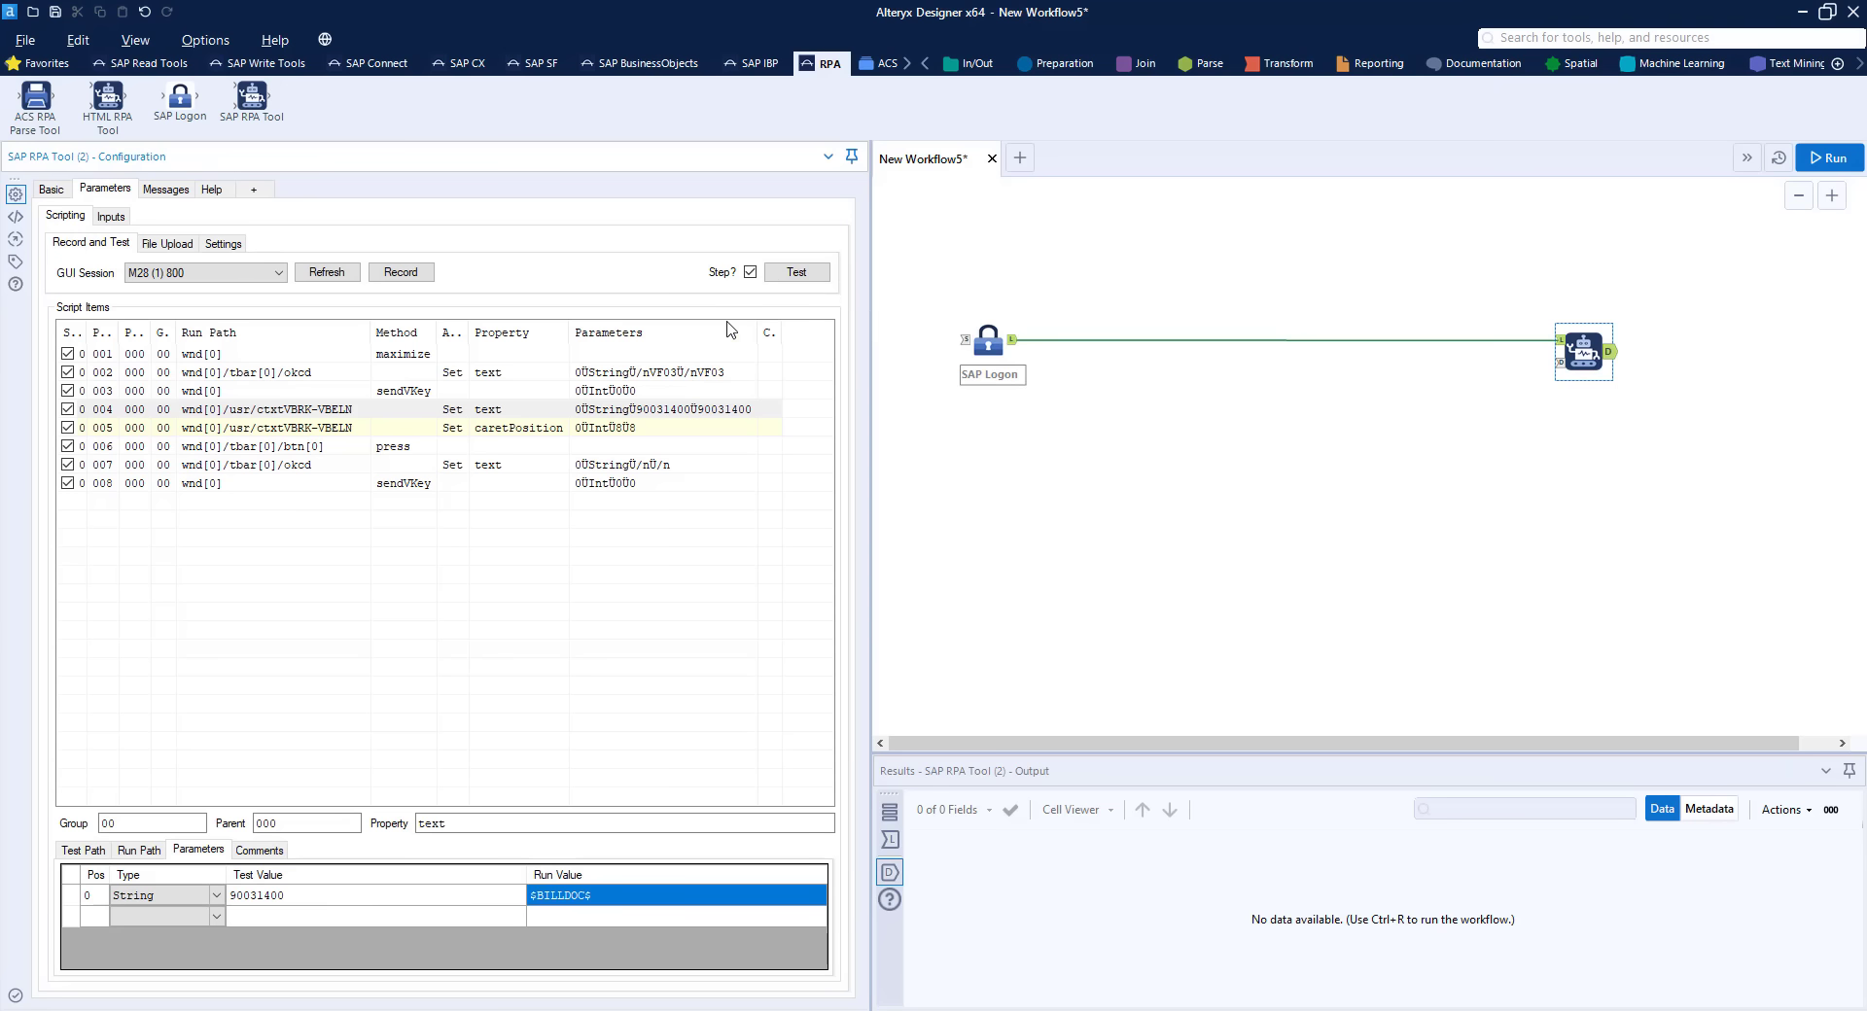
{"action": "left_click", "coordinate": [750, 272]}
Add a HardCopy PrintScreen command after the button-press step 006
{"action": "left_click", "coordinate": [316, 447]}
{"action": "right_click", "coordinate": [316, 450]}
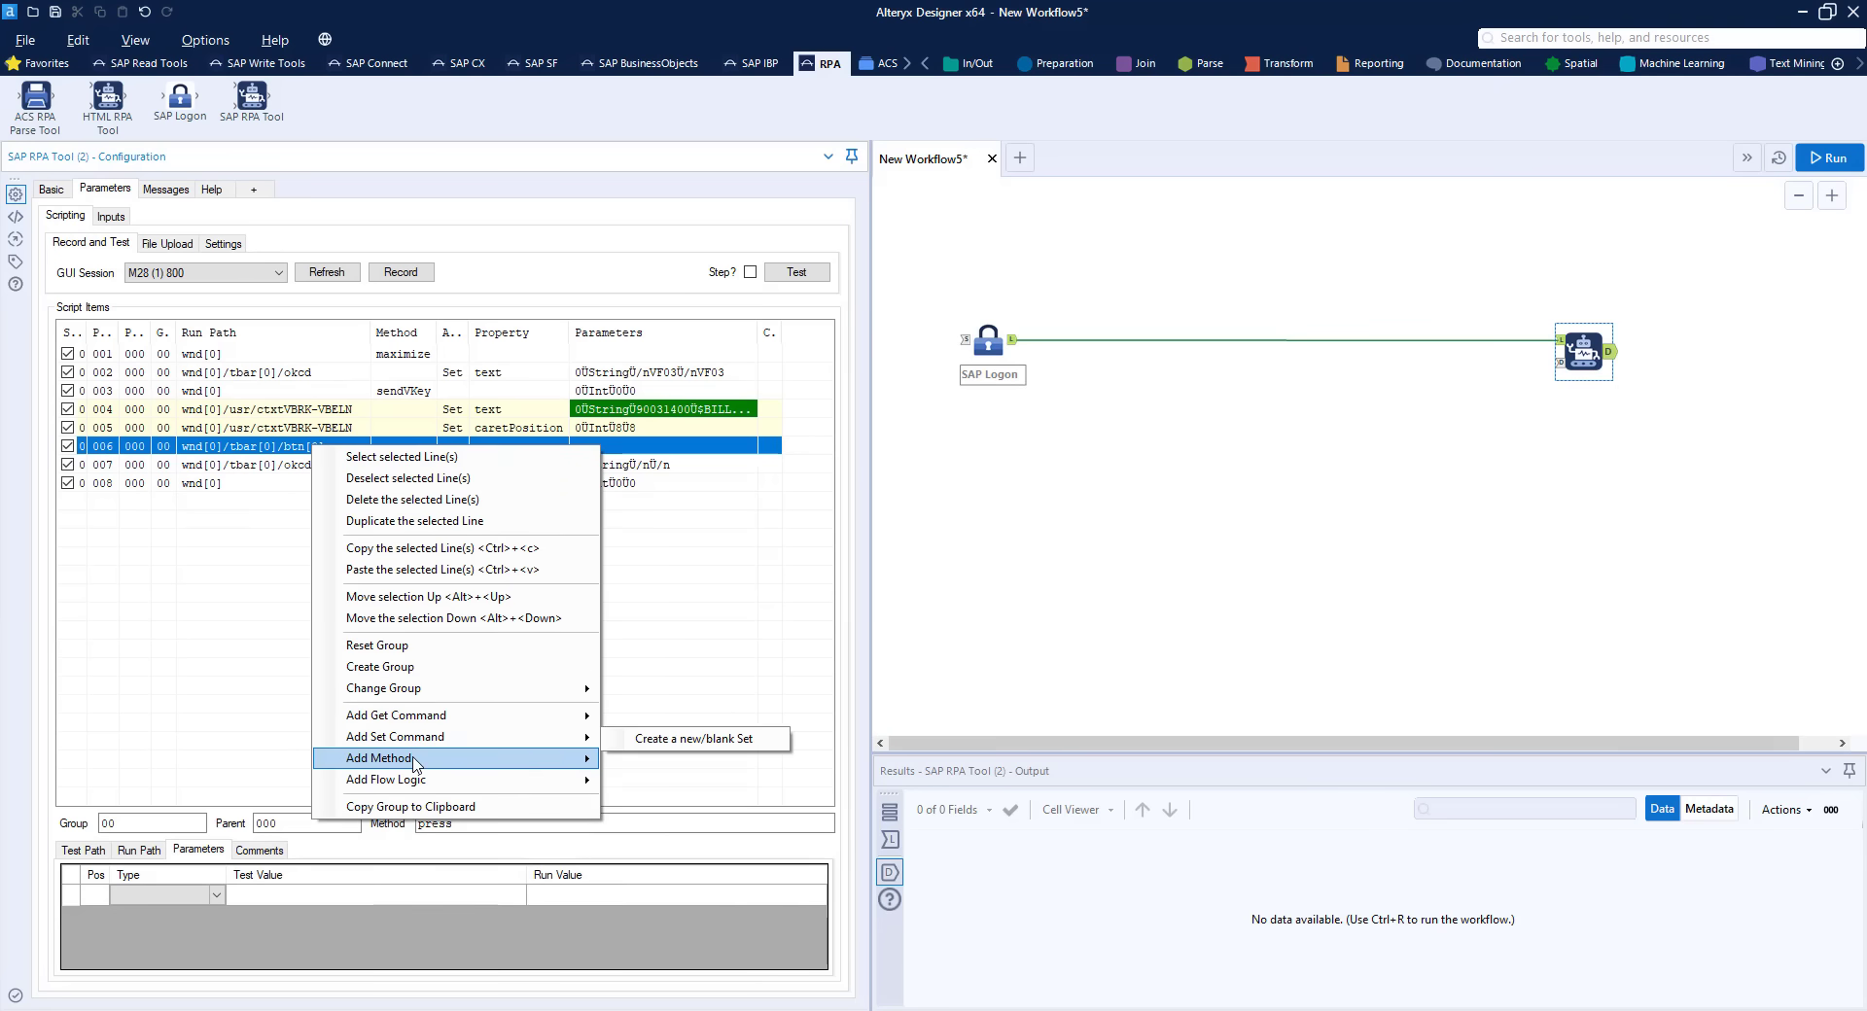
{"action": "mouse_move", "coordinate": [557, 763]}
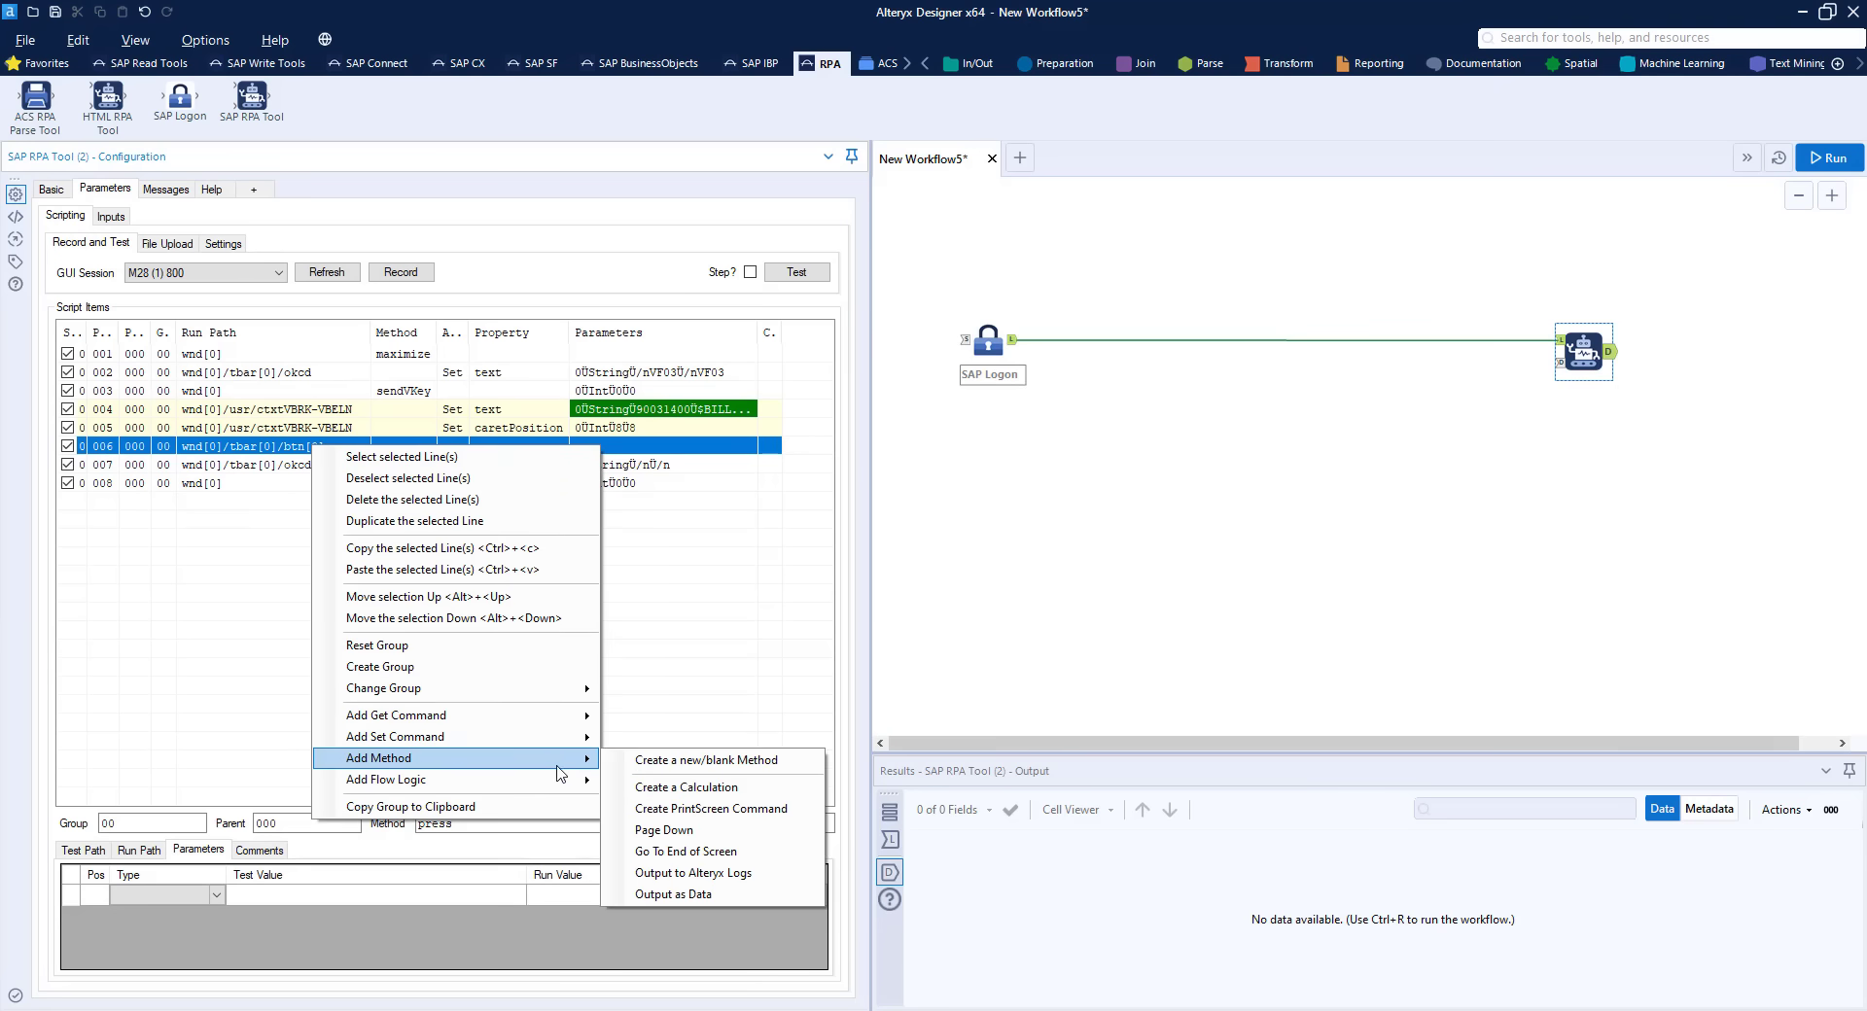
{"action": "left_click", "coordinate": [649, 811]}
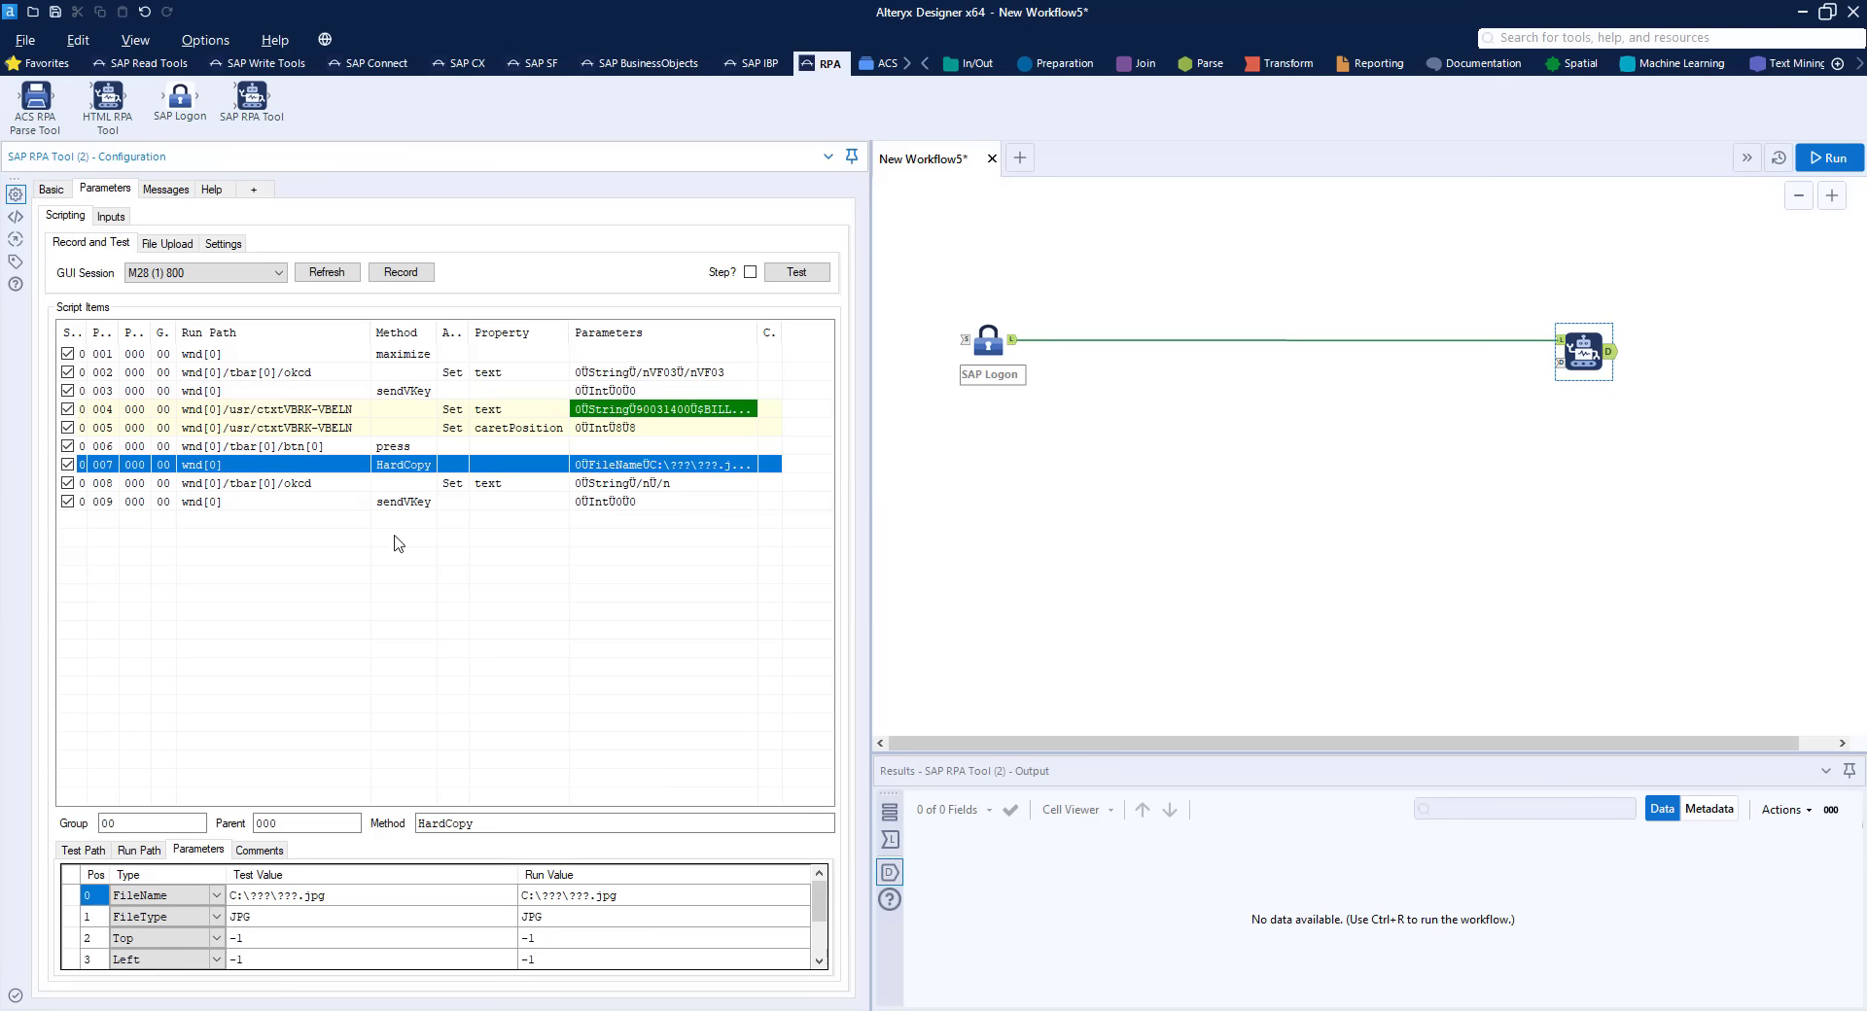
{"action": "left_click", "coordinate": [819, 961]}
{"action": "left_click", "coordinate": [818, 962]}
{"action": "left_click", "coordinate": [818, 962]}
{"action": "left_click", "coordinate": [819, 873]}
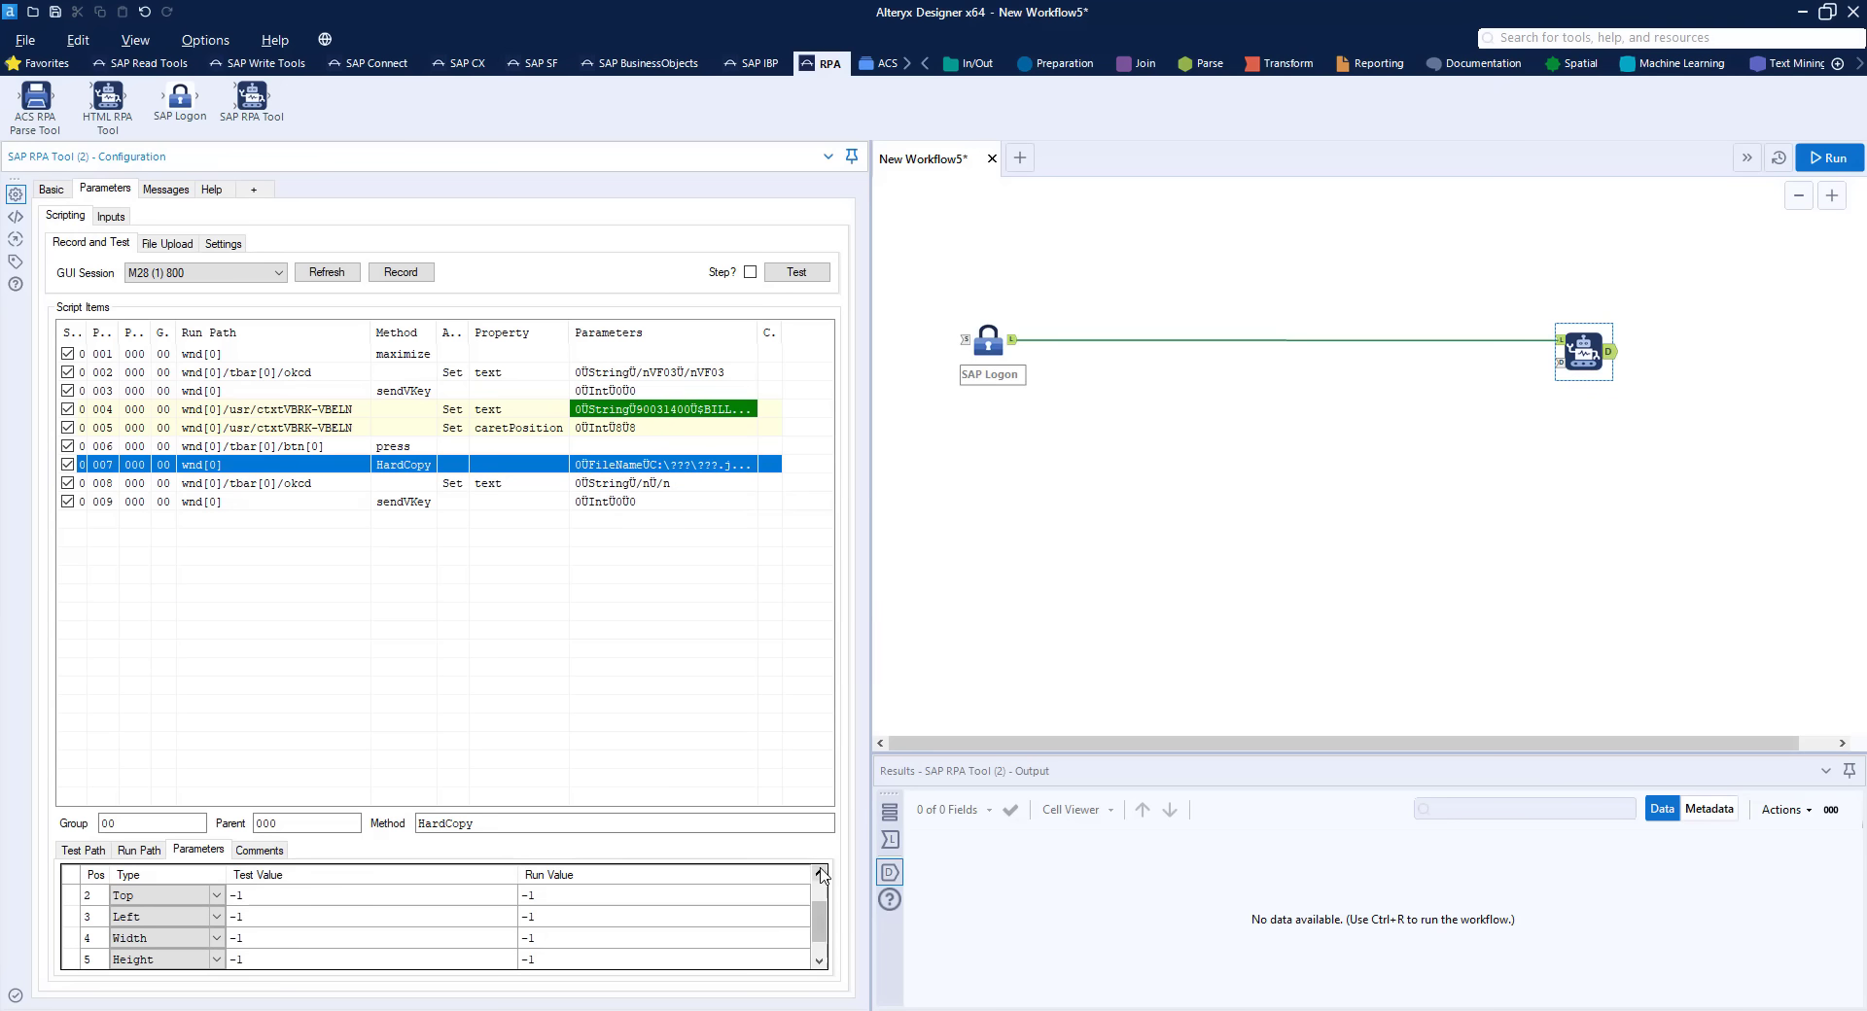
{"action": "left_click", "coordinate": [820, 874]}
{"action": "left_click", "coordinate": [820, 873]}
Paste the new .jpg screenshot path into the FileName test and run values, with $BILLDOC$ in the run path
{"action": "left_click", "coordinate": [324, 896]}
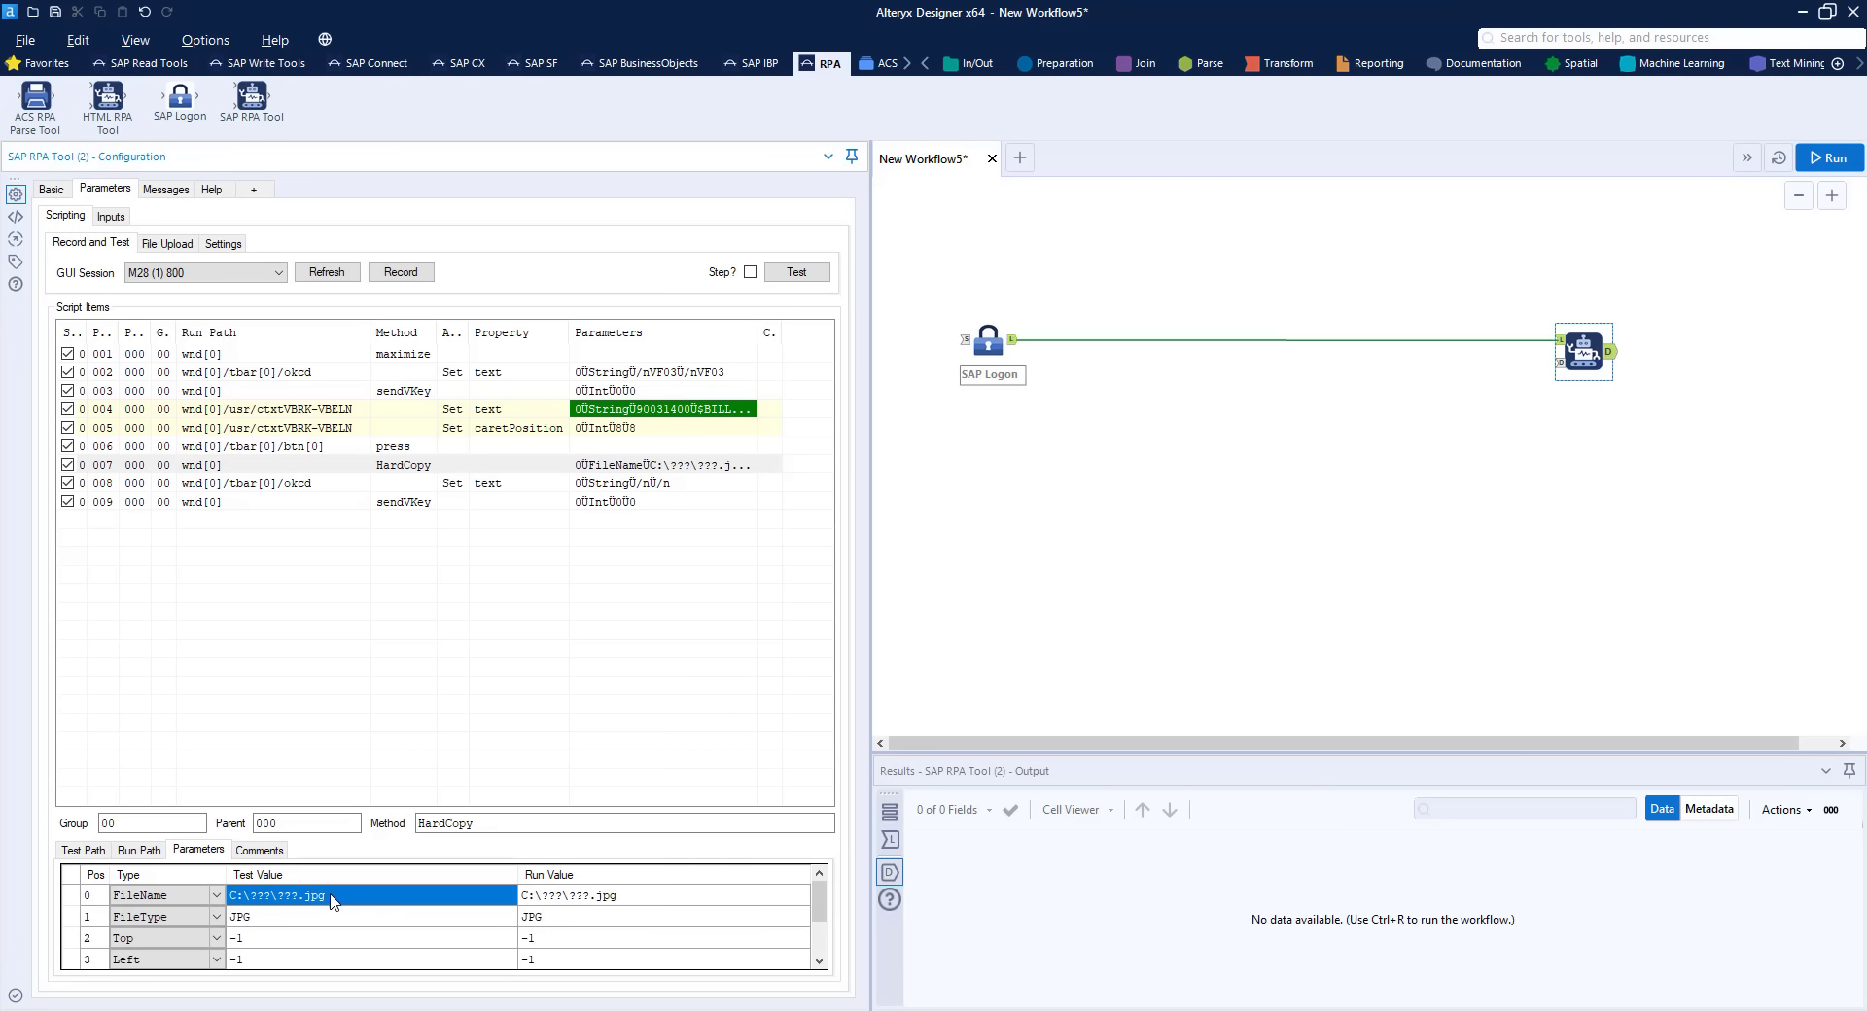
{"action": "left_click", "coordinate": [330, 900]}
{"action": "left_click_drag", "start_coordinate": [331, 896], "coordinate": [244, 894]}
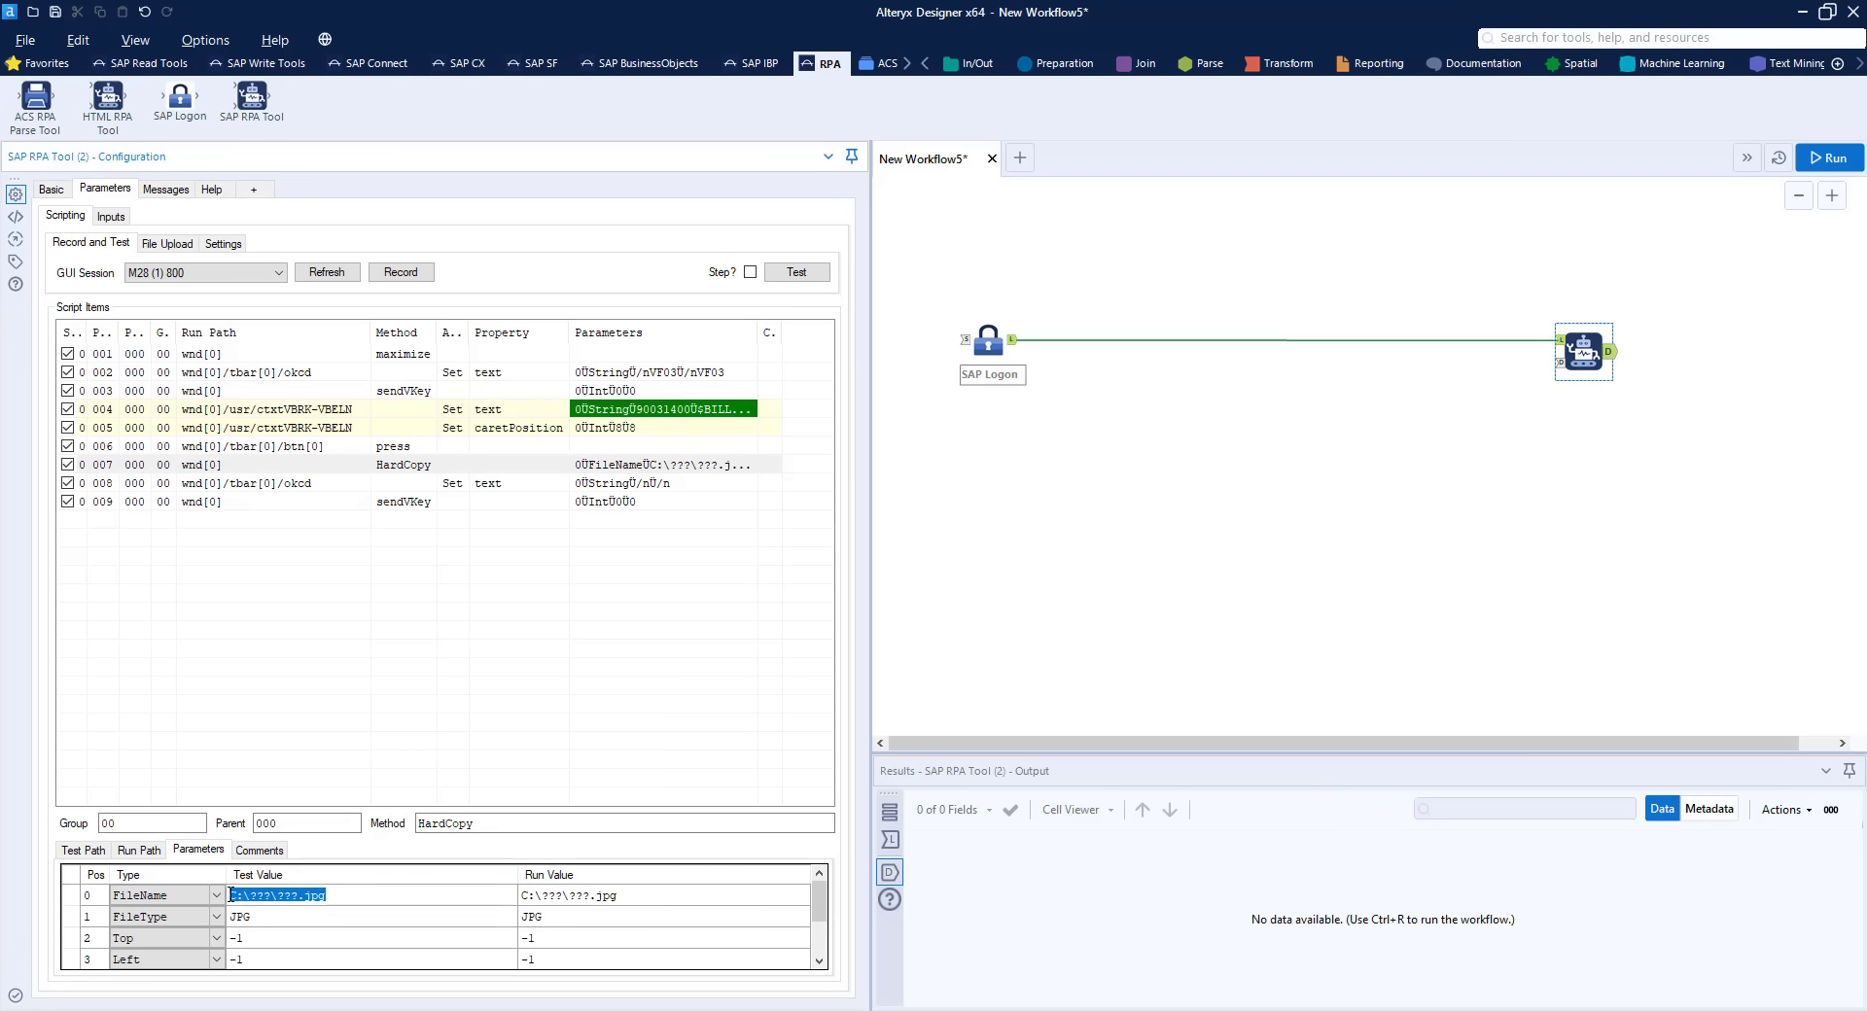
{"action": "key", "text": "ctrl+v"}
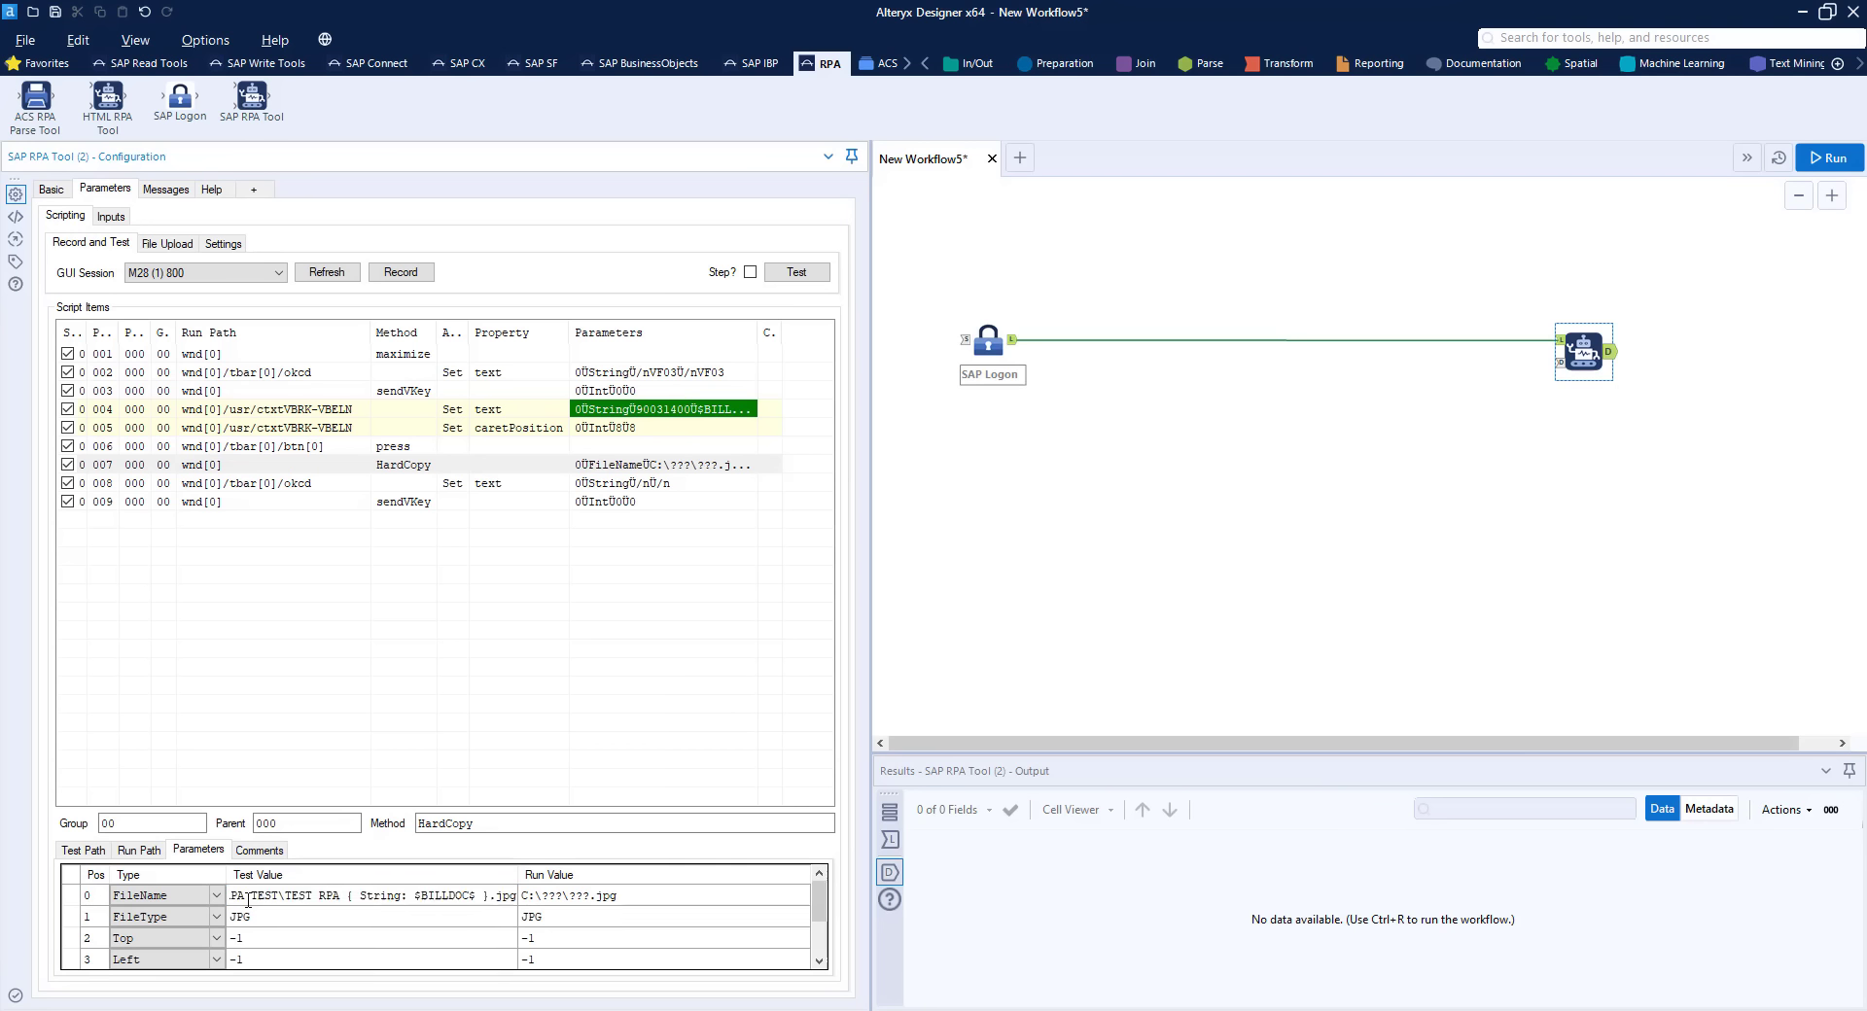
{"action": "left_click", "coordinate": [640, 902]}
{"action": "left_click", "coordinate": [640, 902]}
{"action": "left_click_drag", "start_coordinate": [618, 896], "coordinate": [521, 900]}
{"action": "key", "text": "ctrl+v"}
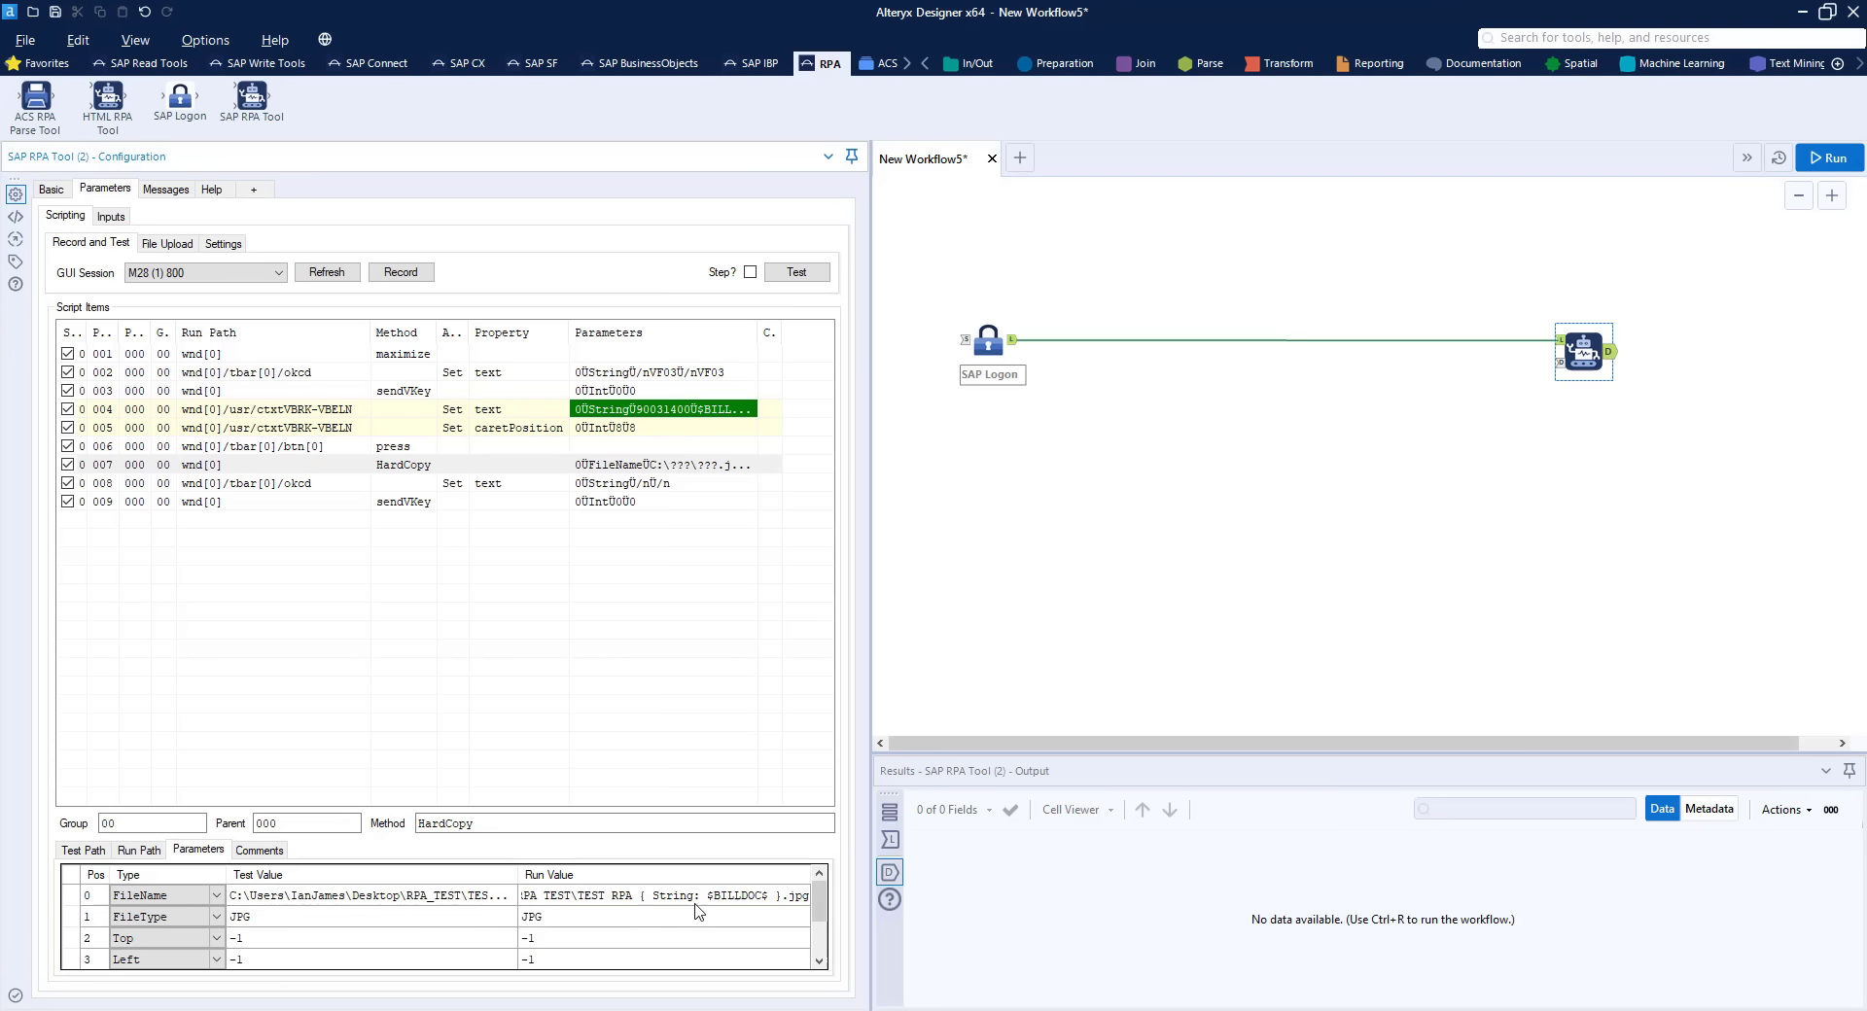
{"action": "left_click_drag", "start_coordinate": [711, 898], "coordinate": [768, 898]}
Wrap script steps 001–009 in a Loop block and add an SAP Table Data tool to the canvas
{"action": "left_click", "coordinate": [212, 354]}
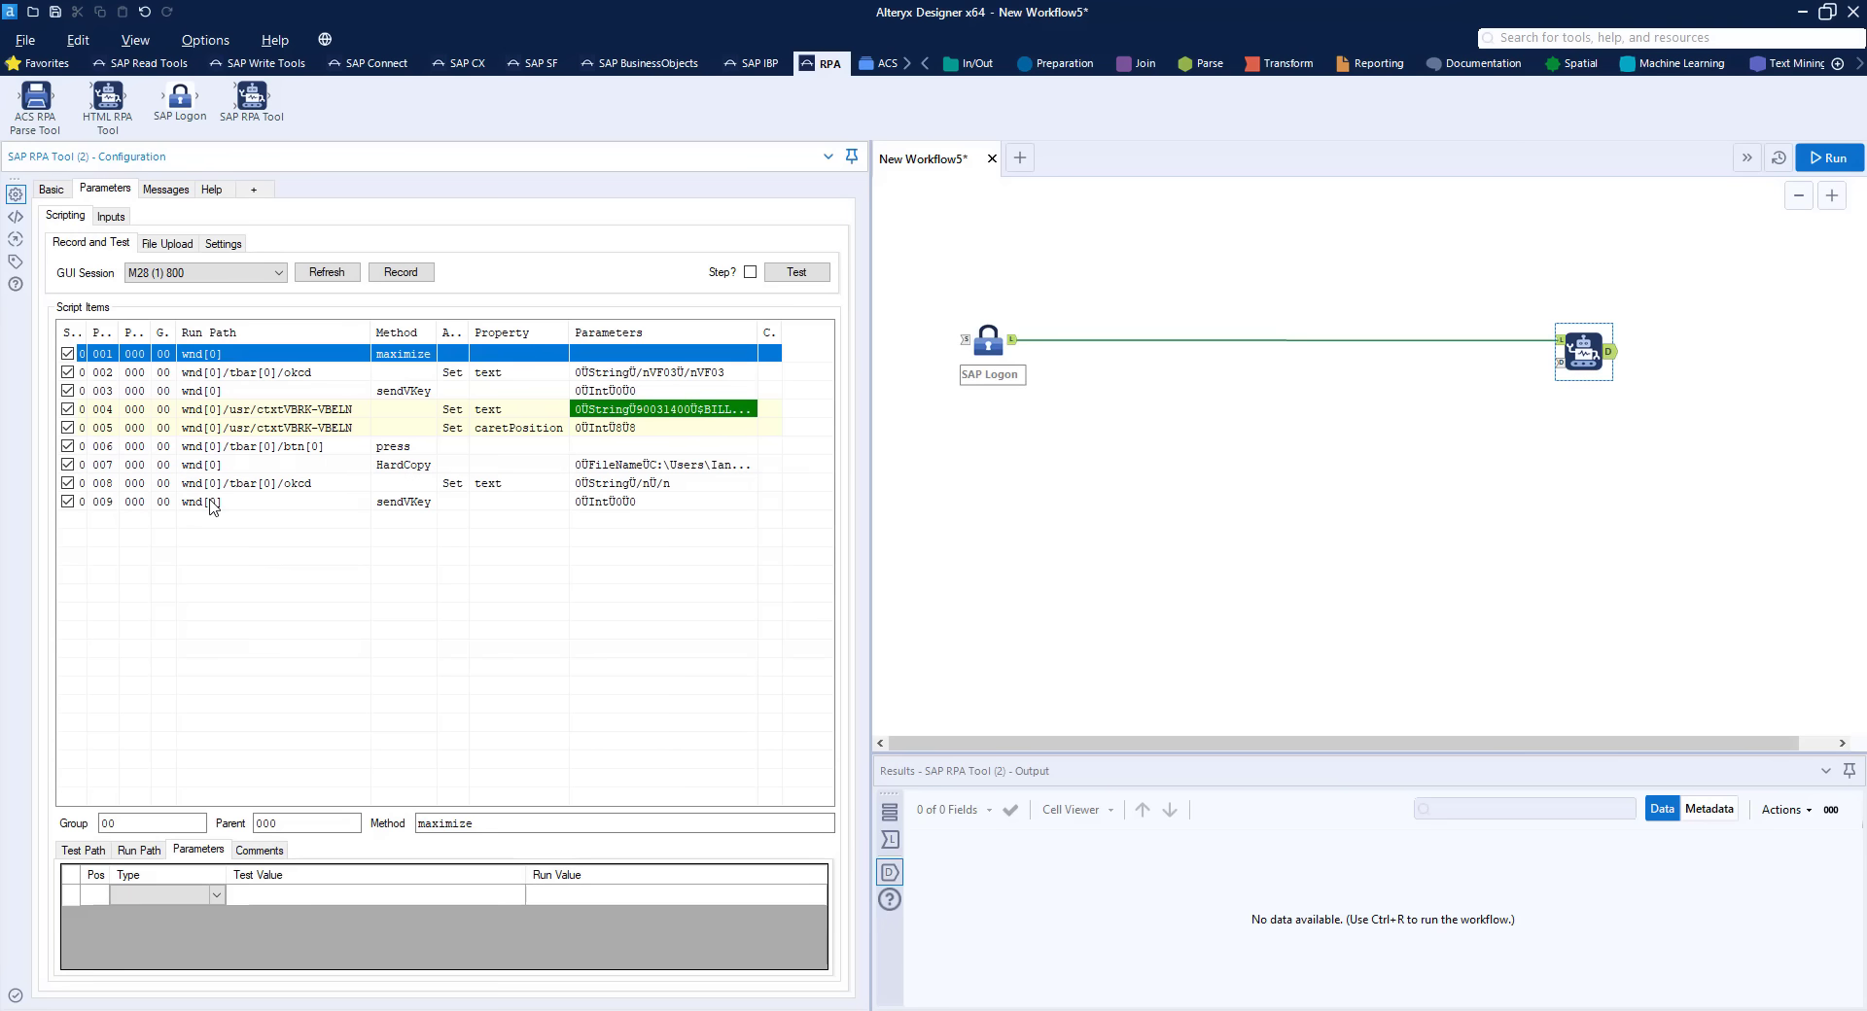
{"action": "left_click", "coordinate": [212, 507], "text": "shift"}
{"action": "right_click", "coordinate": [212, 506]}
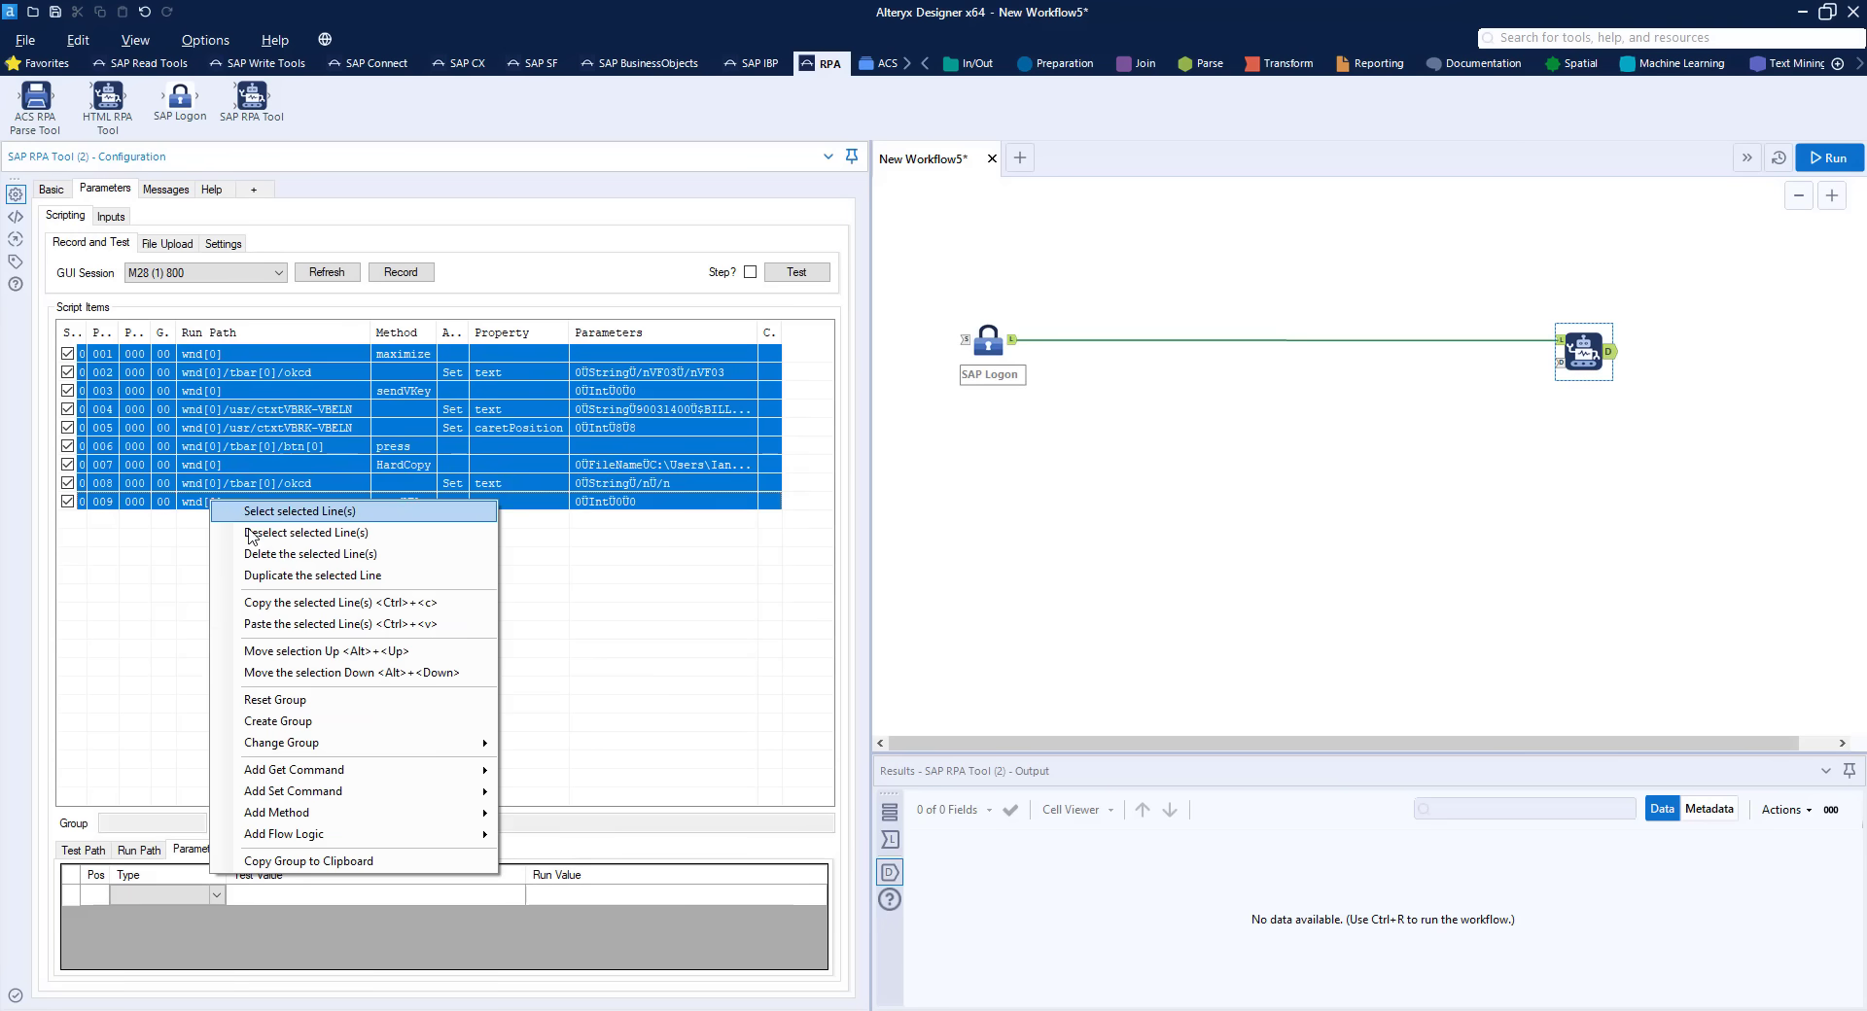
{"action": "mouse_move", "coordinate": [400, 838]}
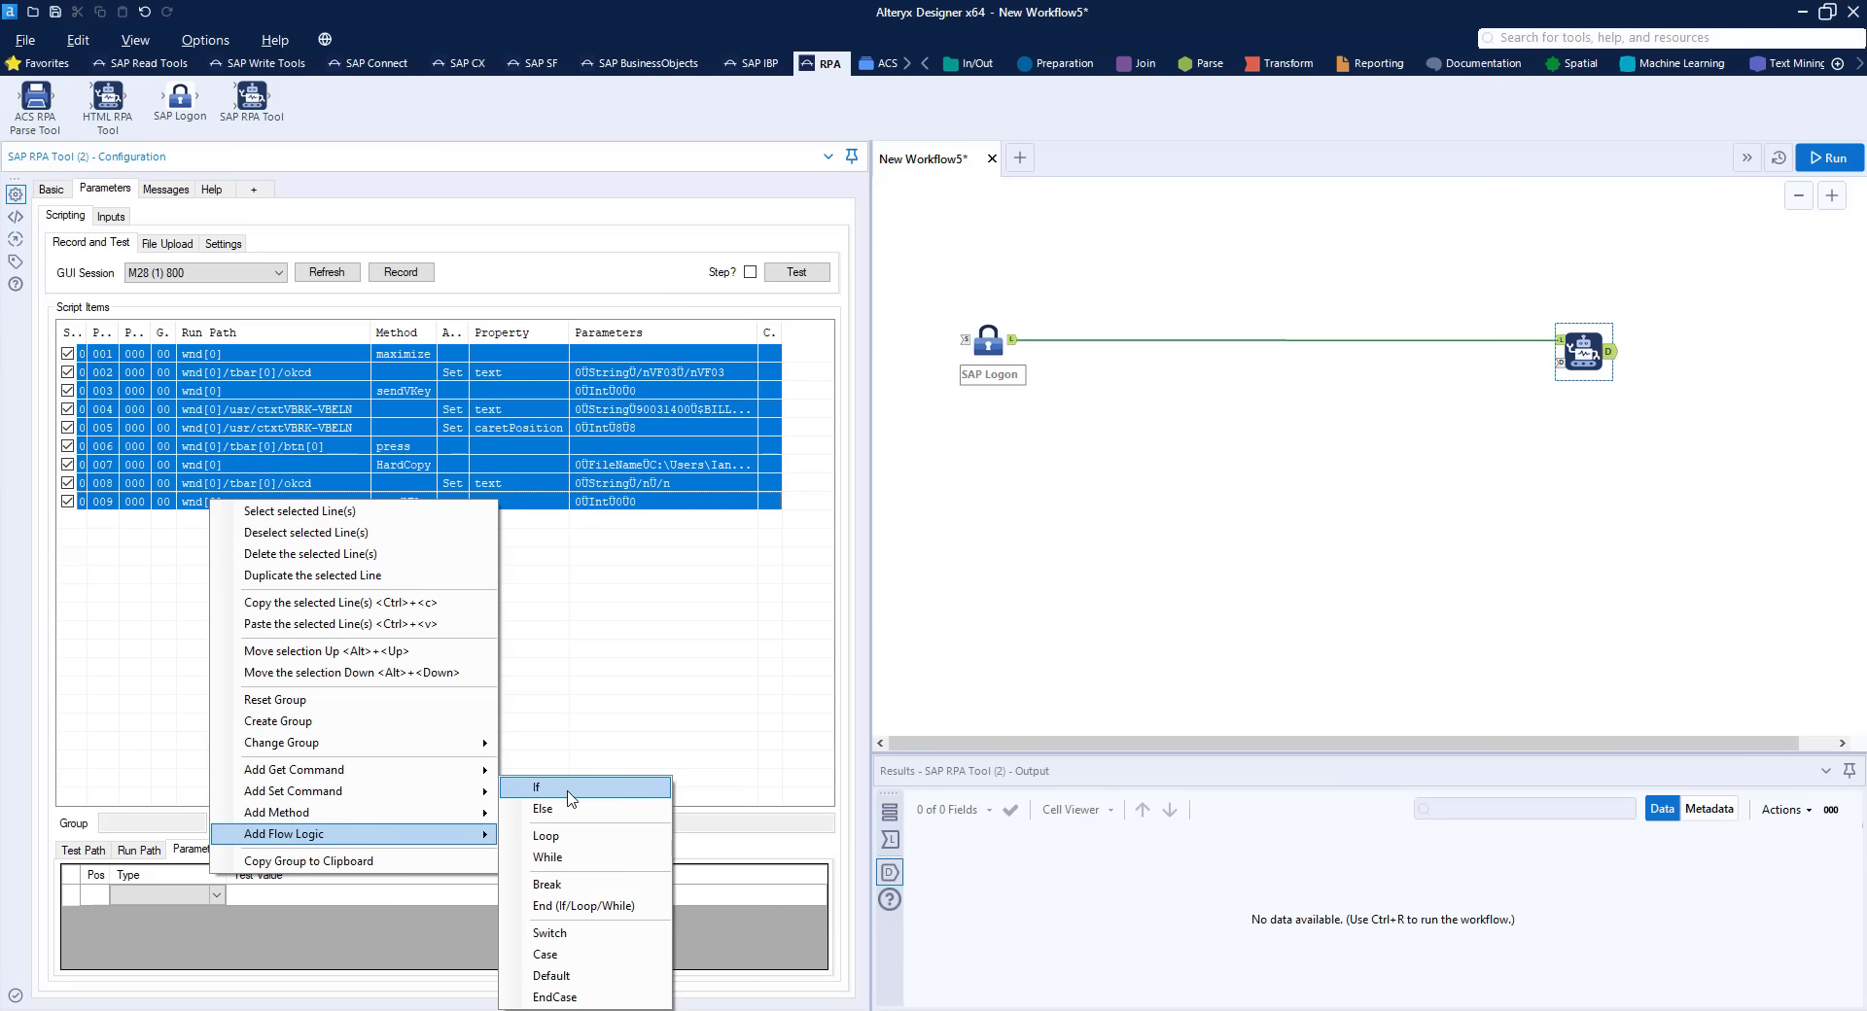
{"action": "left_click", "coordinate": [586, 840]}
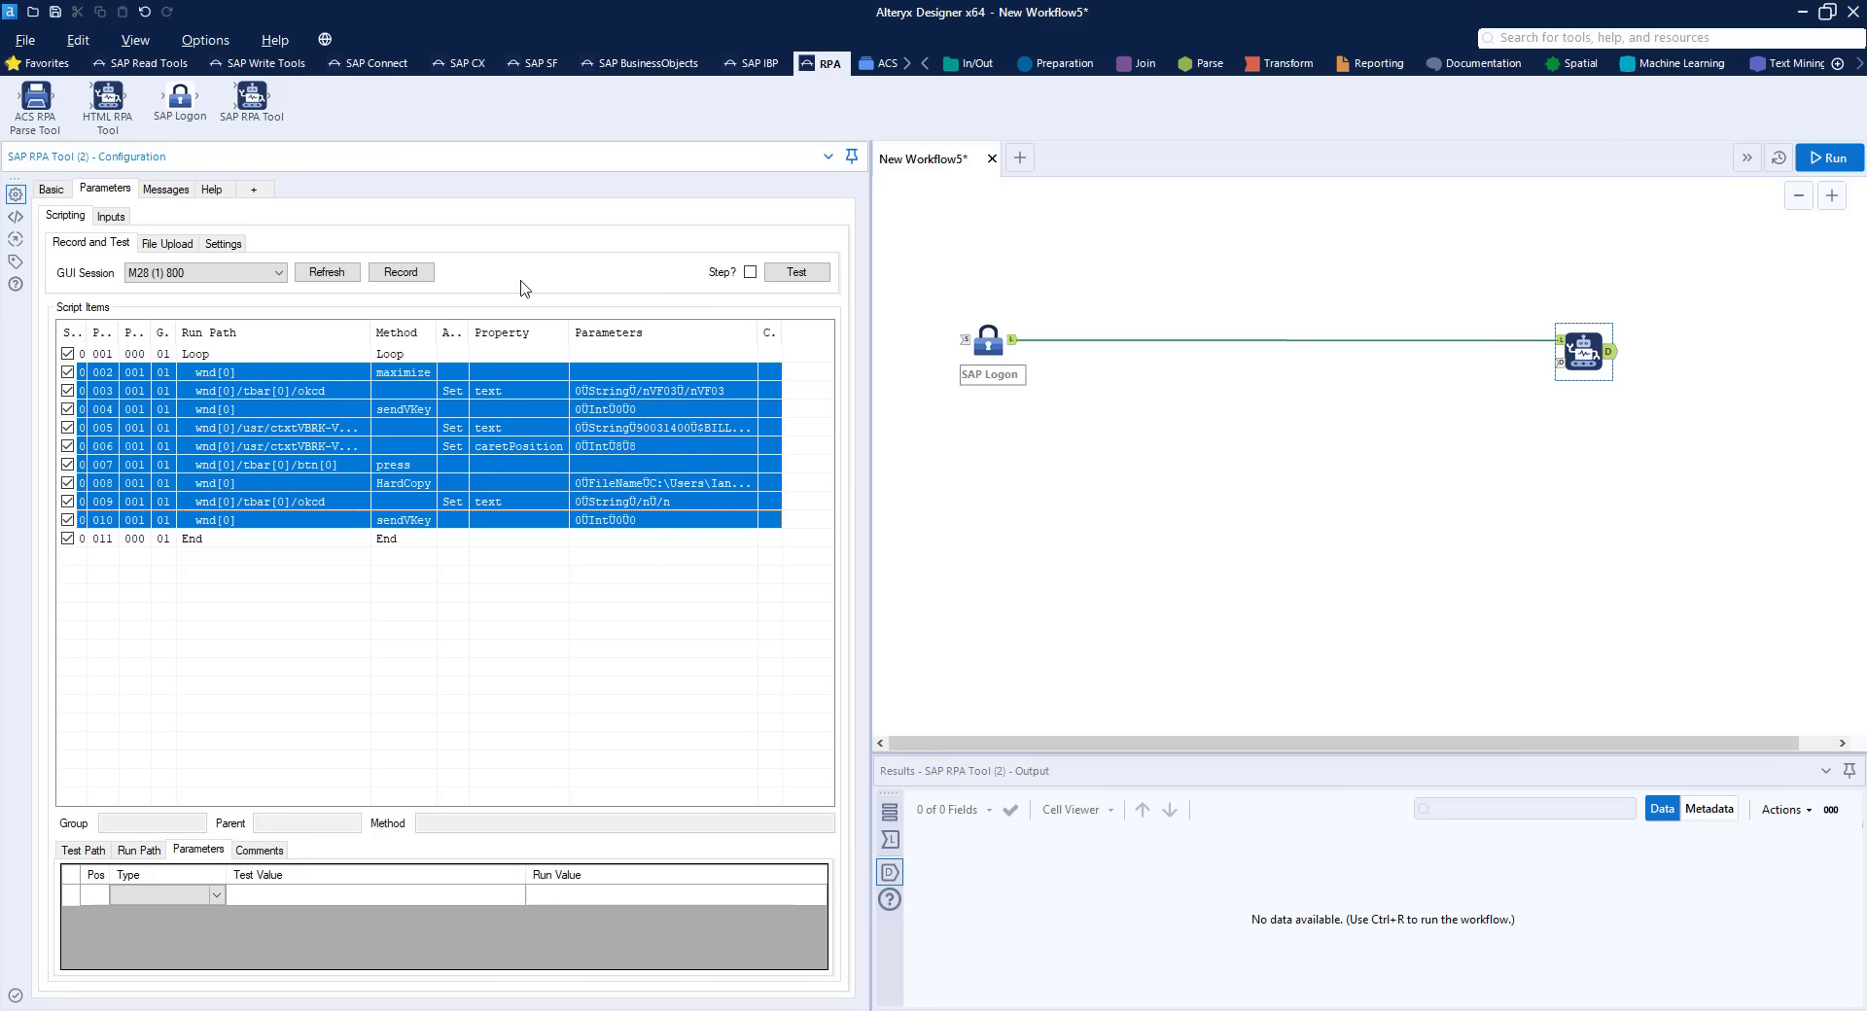
{"action": "left_click", "coordinate": [155, 65]}
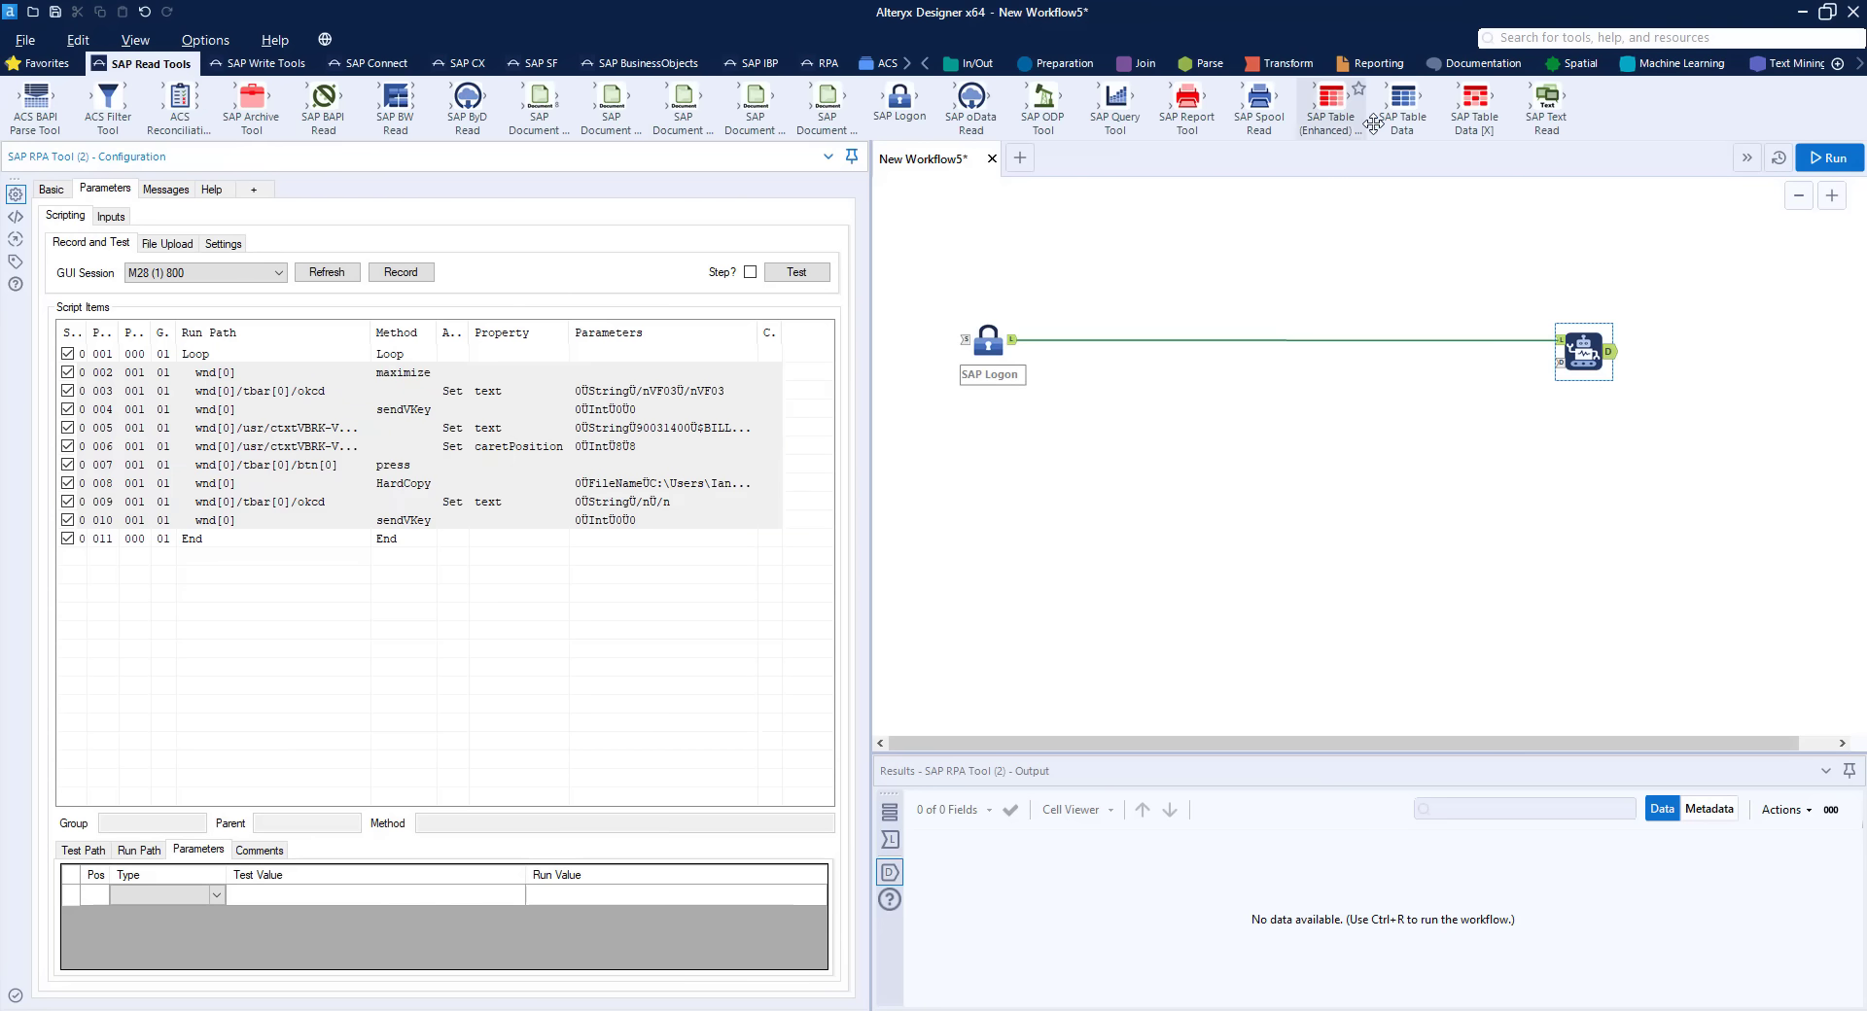
{"action": "left_click_drag", "start_coordinate": [1401, 105], "coordinate": [1211, 462]}
Connect SAP Logon to SAP Table, load table VBRK, and tick the Billing Document key field
{"action": "left_click_drag", "start_coordinate": [1012, 342], "coordinate": [1188, 445]}
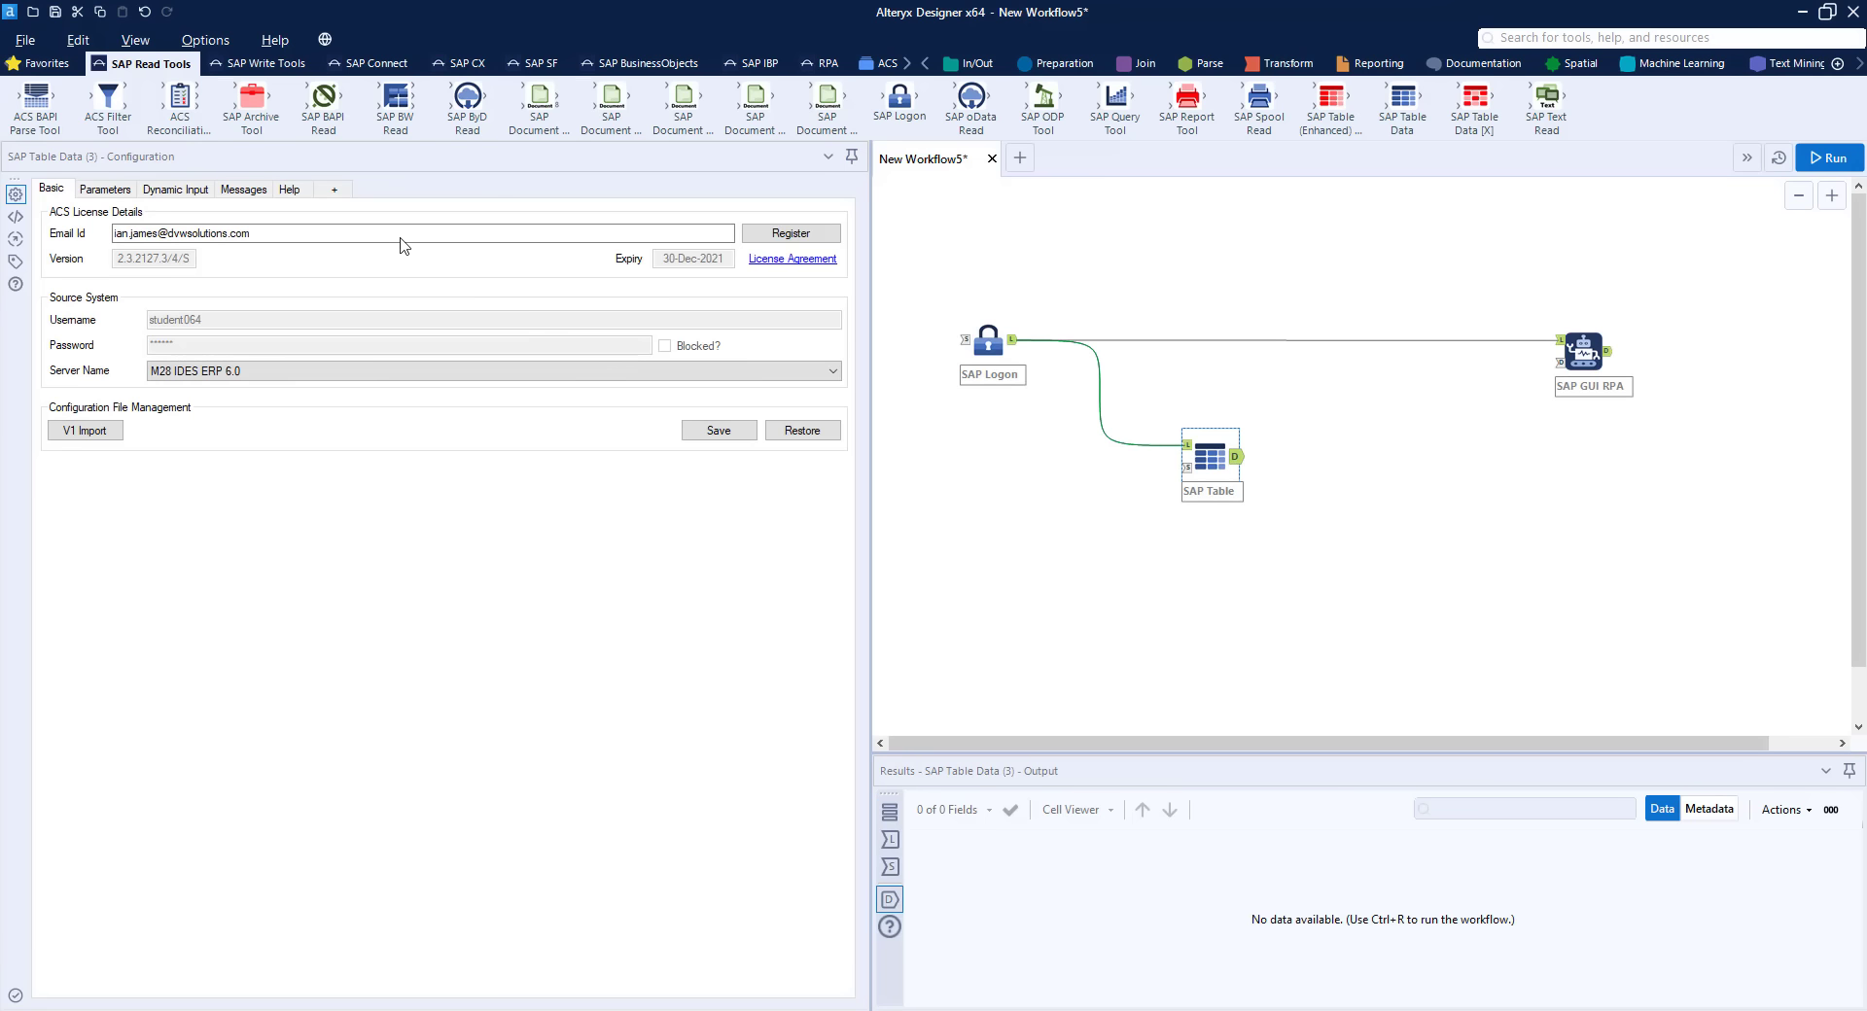
{"action": "left_click", "coordinate": [102, 190]}
{"action": "left_click", "coordinate": [110, 231]}
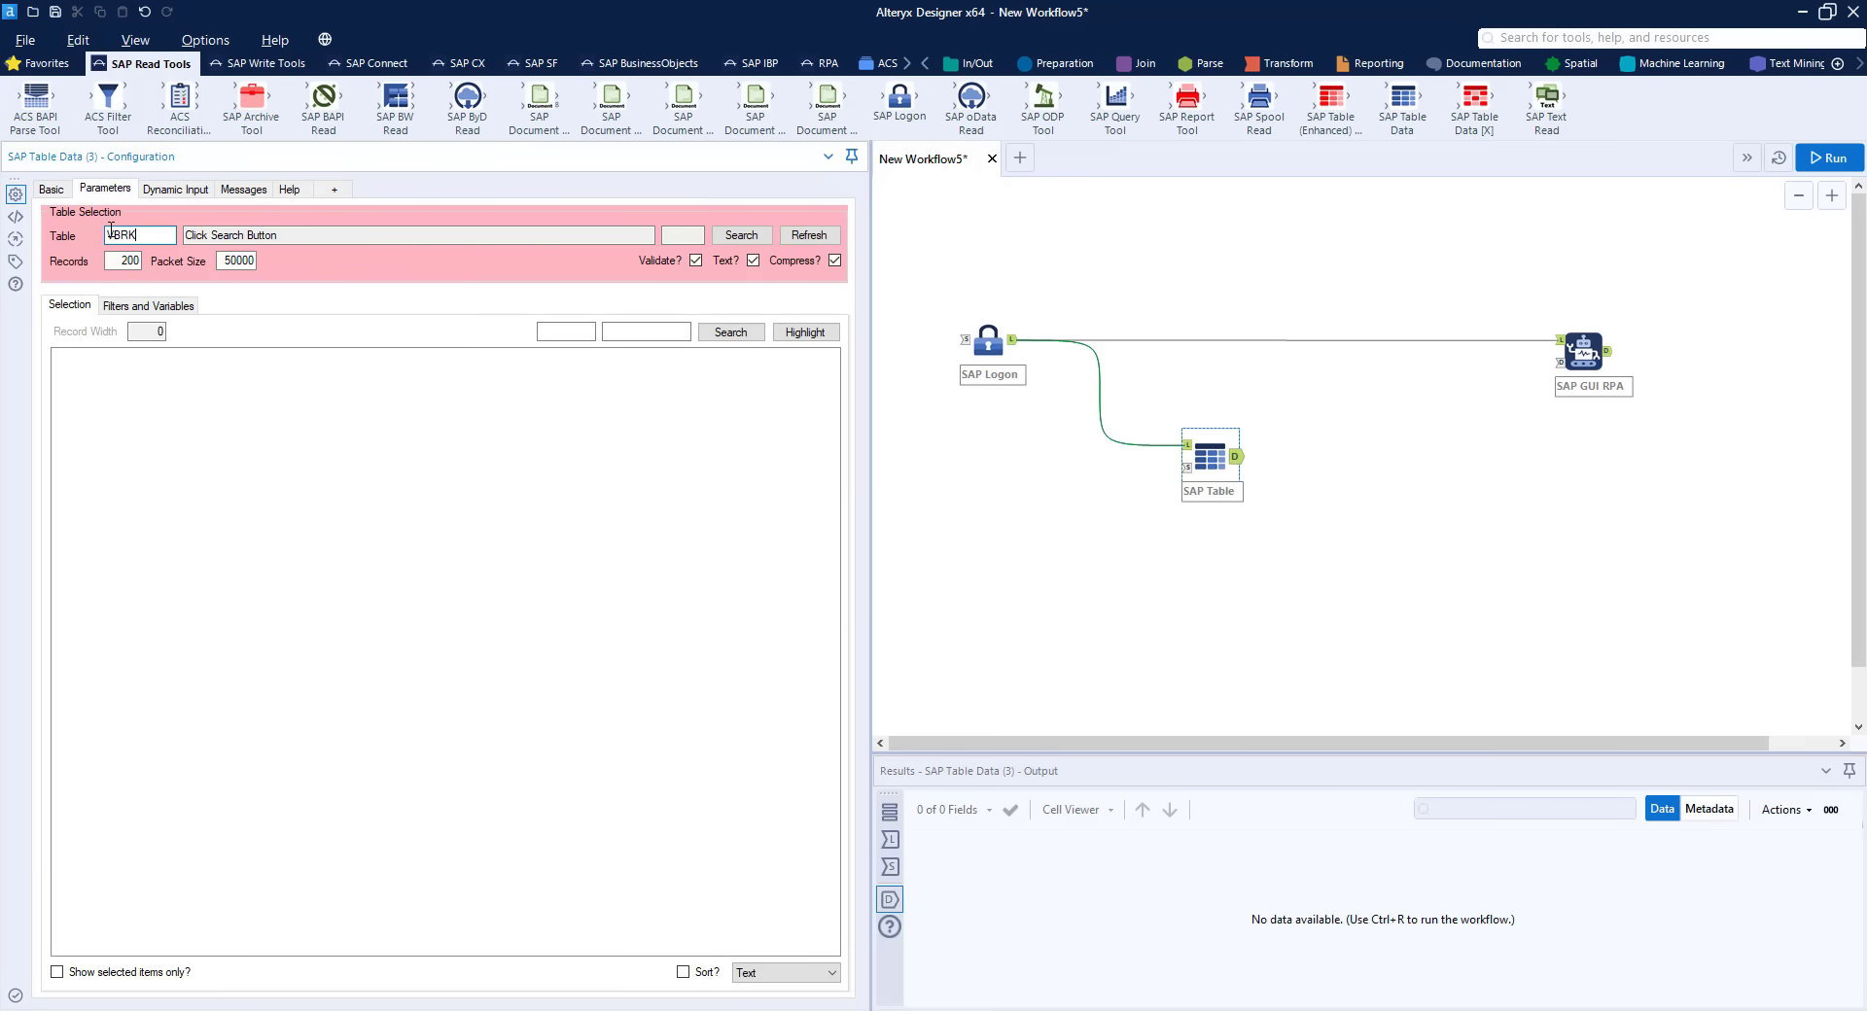
{"action": "type", "text": "VBRK"}
{"action": "left_click", "coordinate": [800, 236]}
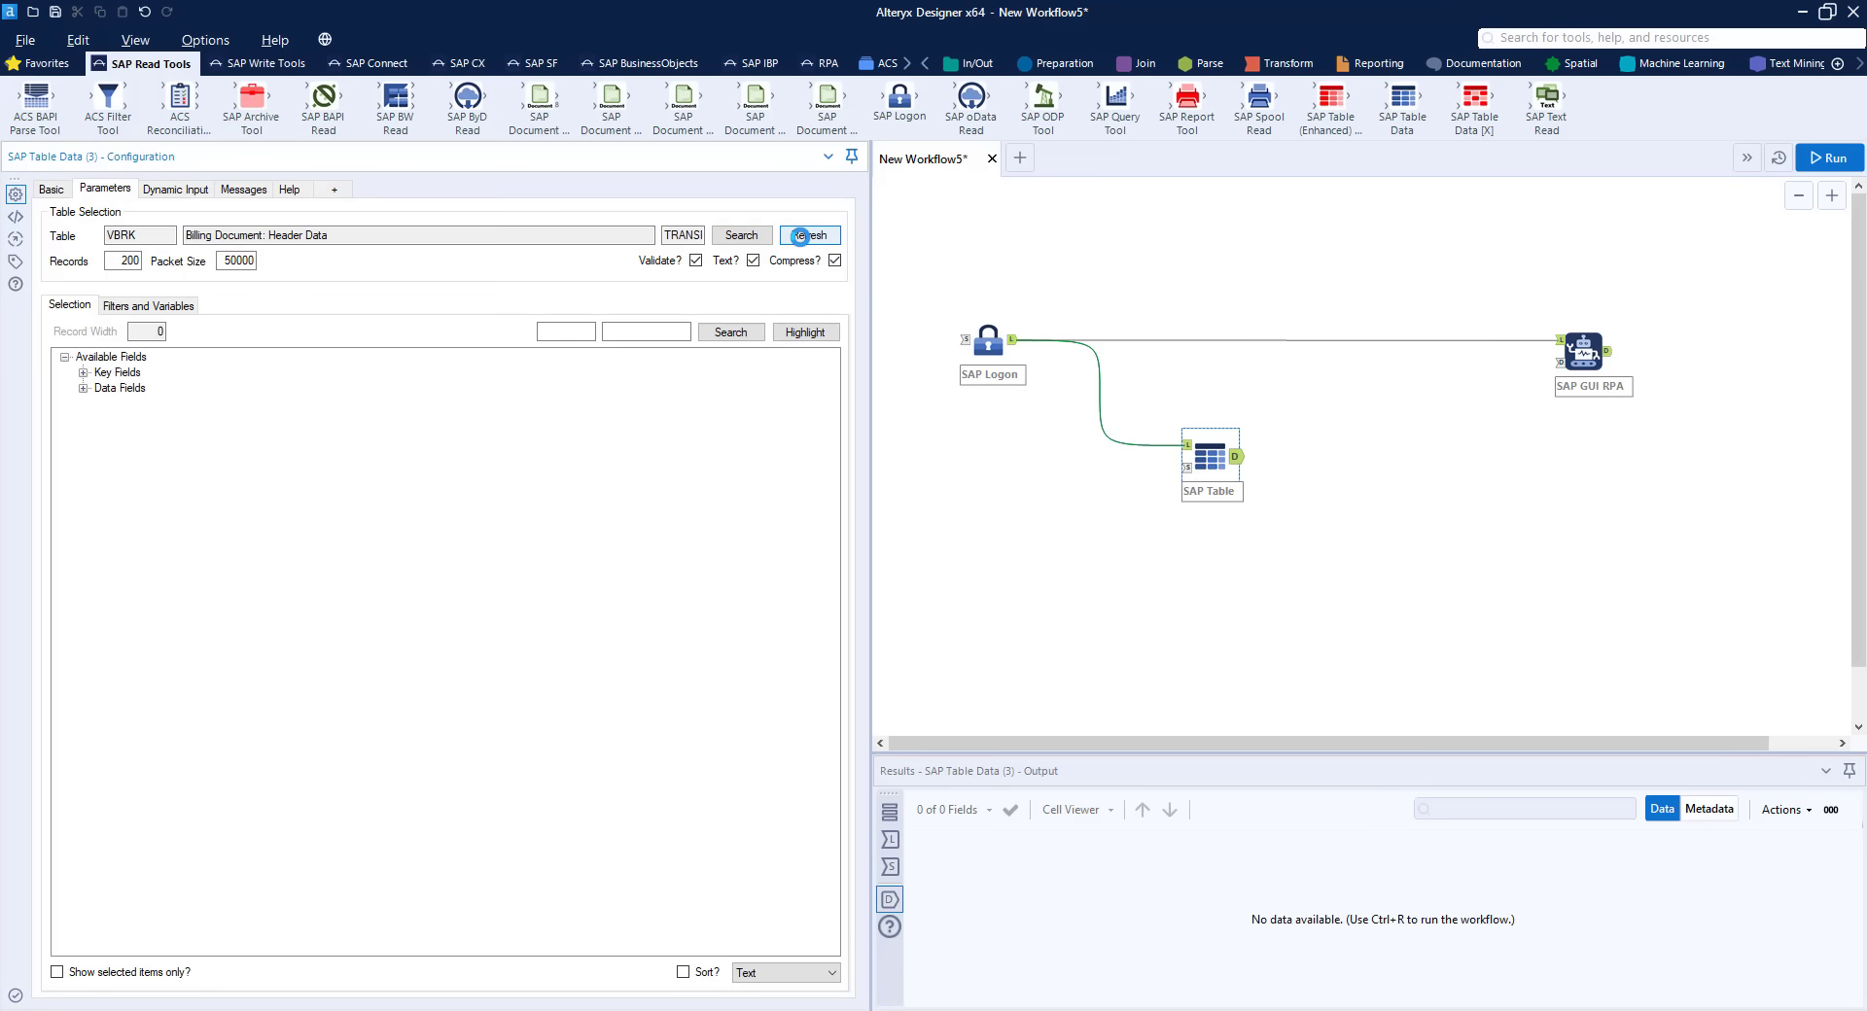
{"action": "left_click", "coordinate": [84, 373]}
{"action": "left_click", "coordinate": [118, 419]}
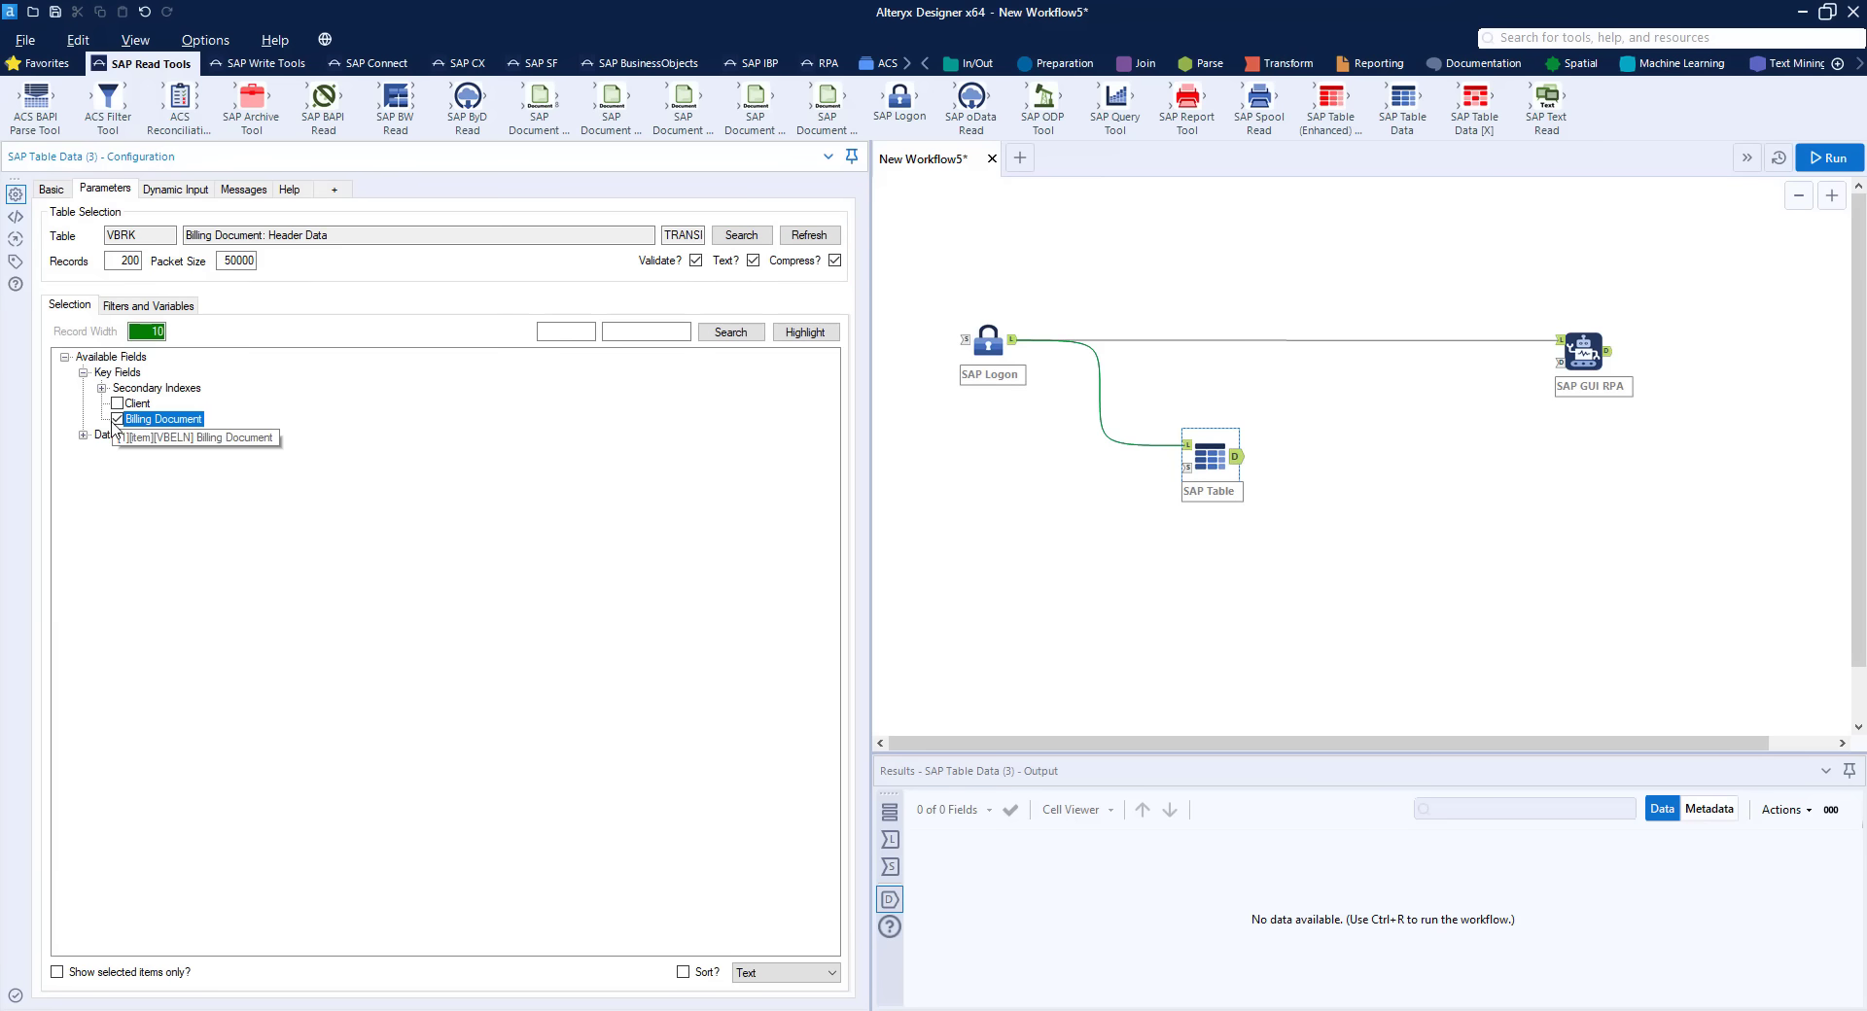
{"action": "left_click", "coordinate": [84, 436]}
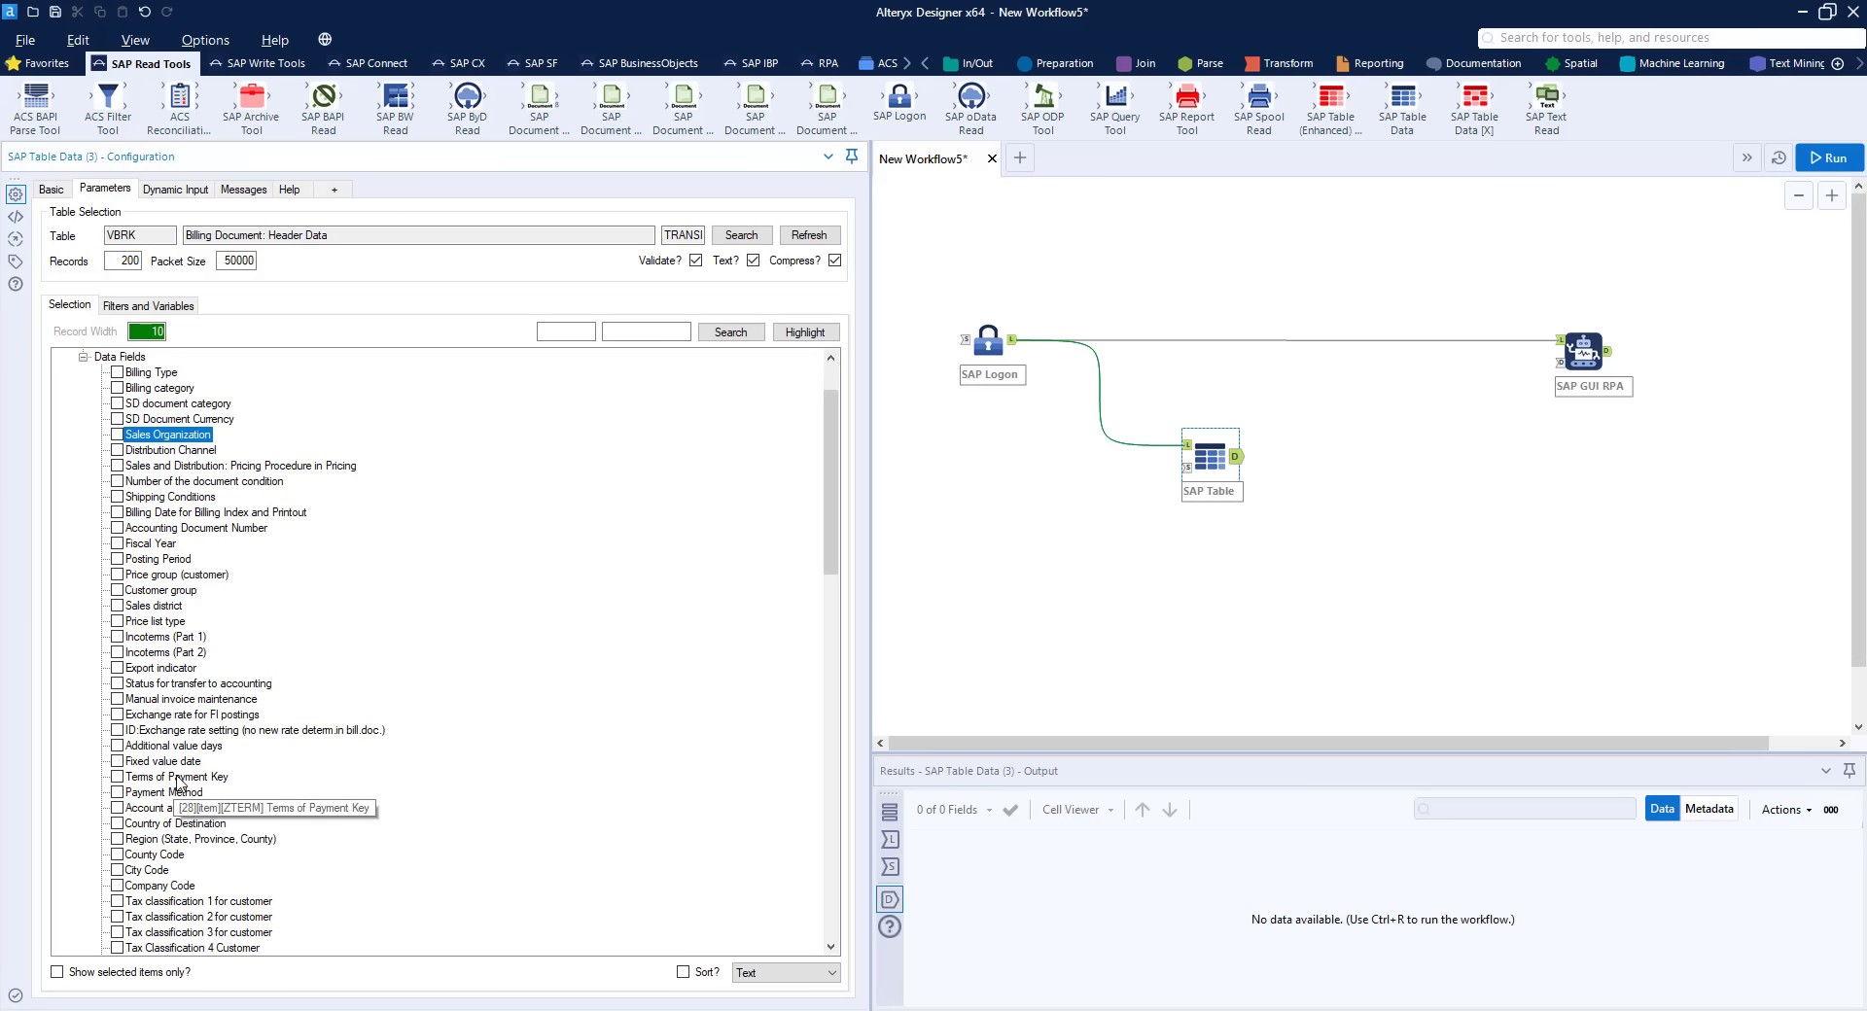
{"action": "scroll", "coordinate": [178, 780], "scroll_direction": "down", "scroll_amount": 12}
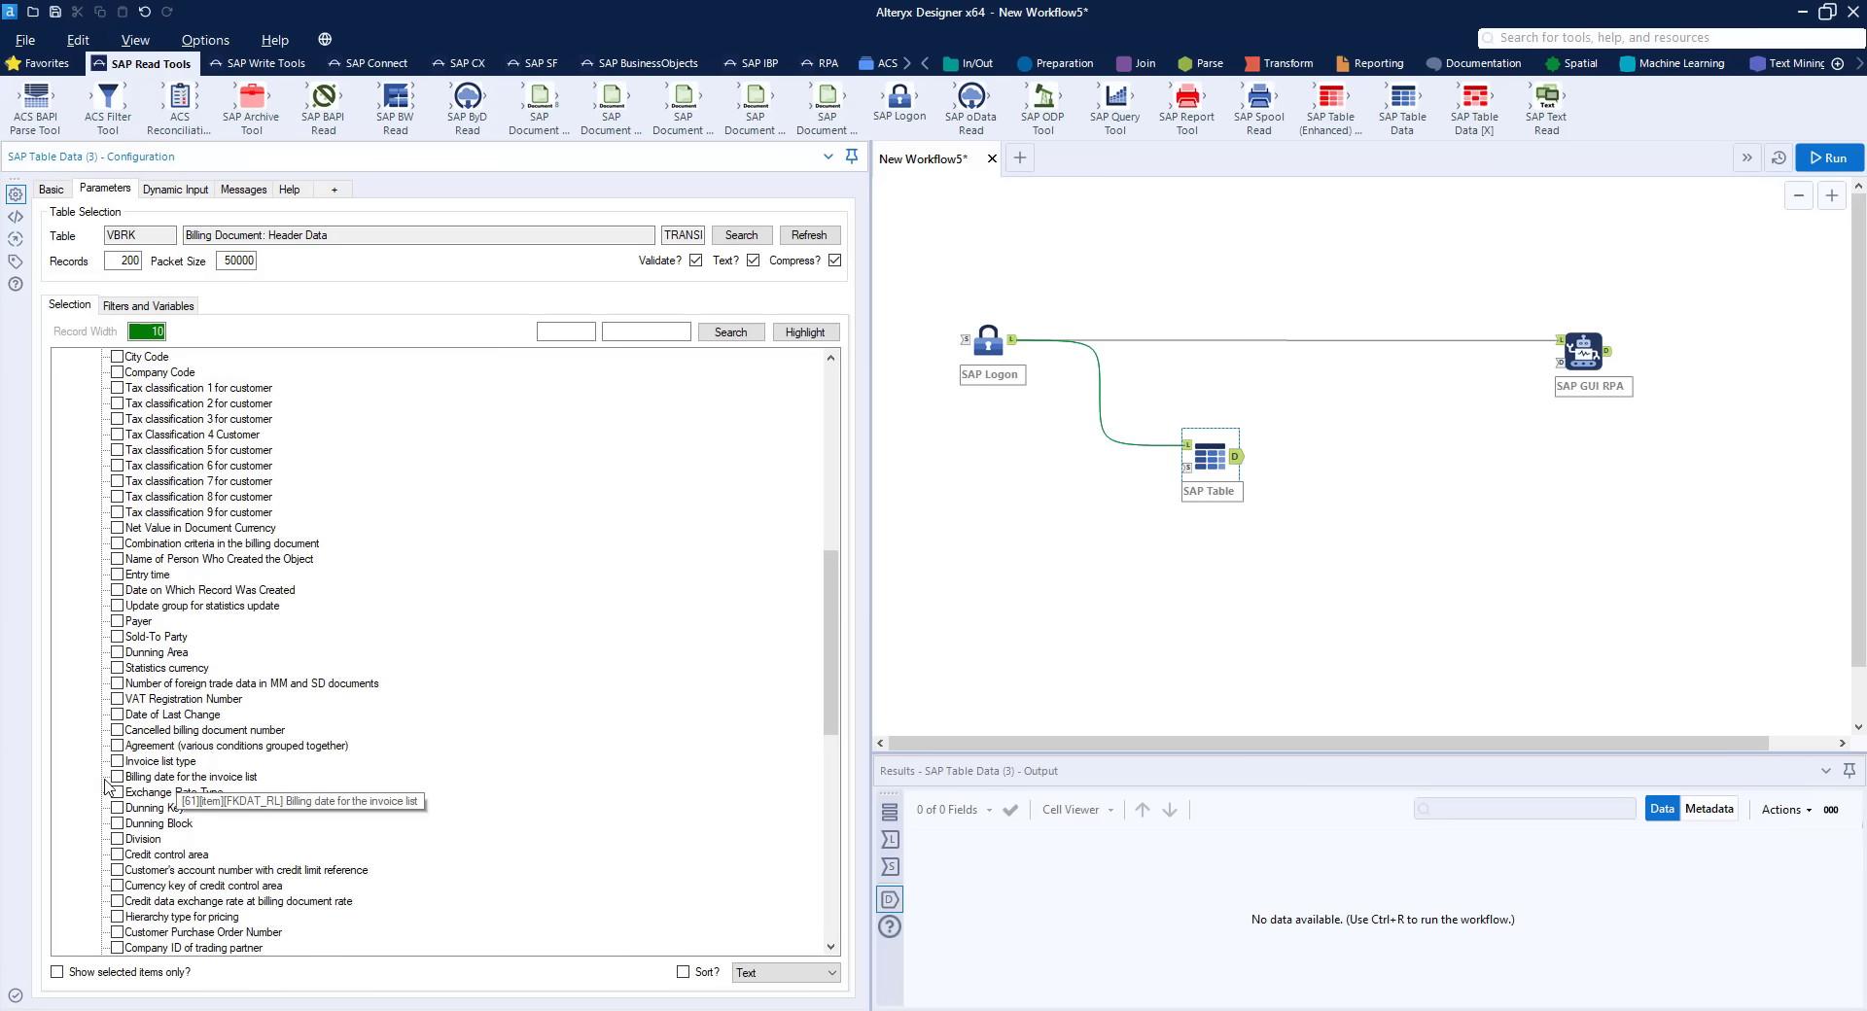
Add a KUNRG filter on the Payer field and copy its headers and values
{"action": "left_click", "coordinate": [142, 621]}
{"action": "right_click", "coordinate": [144, 622]}
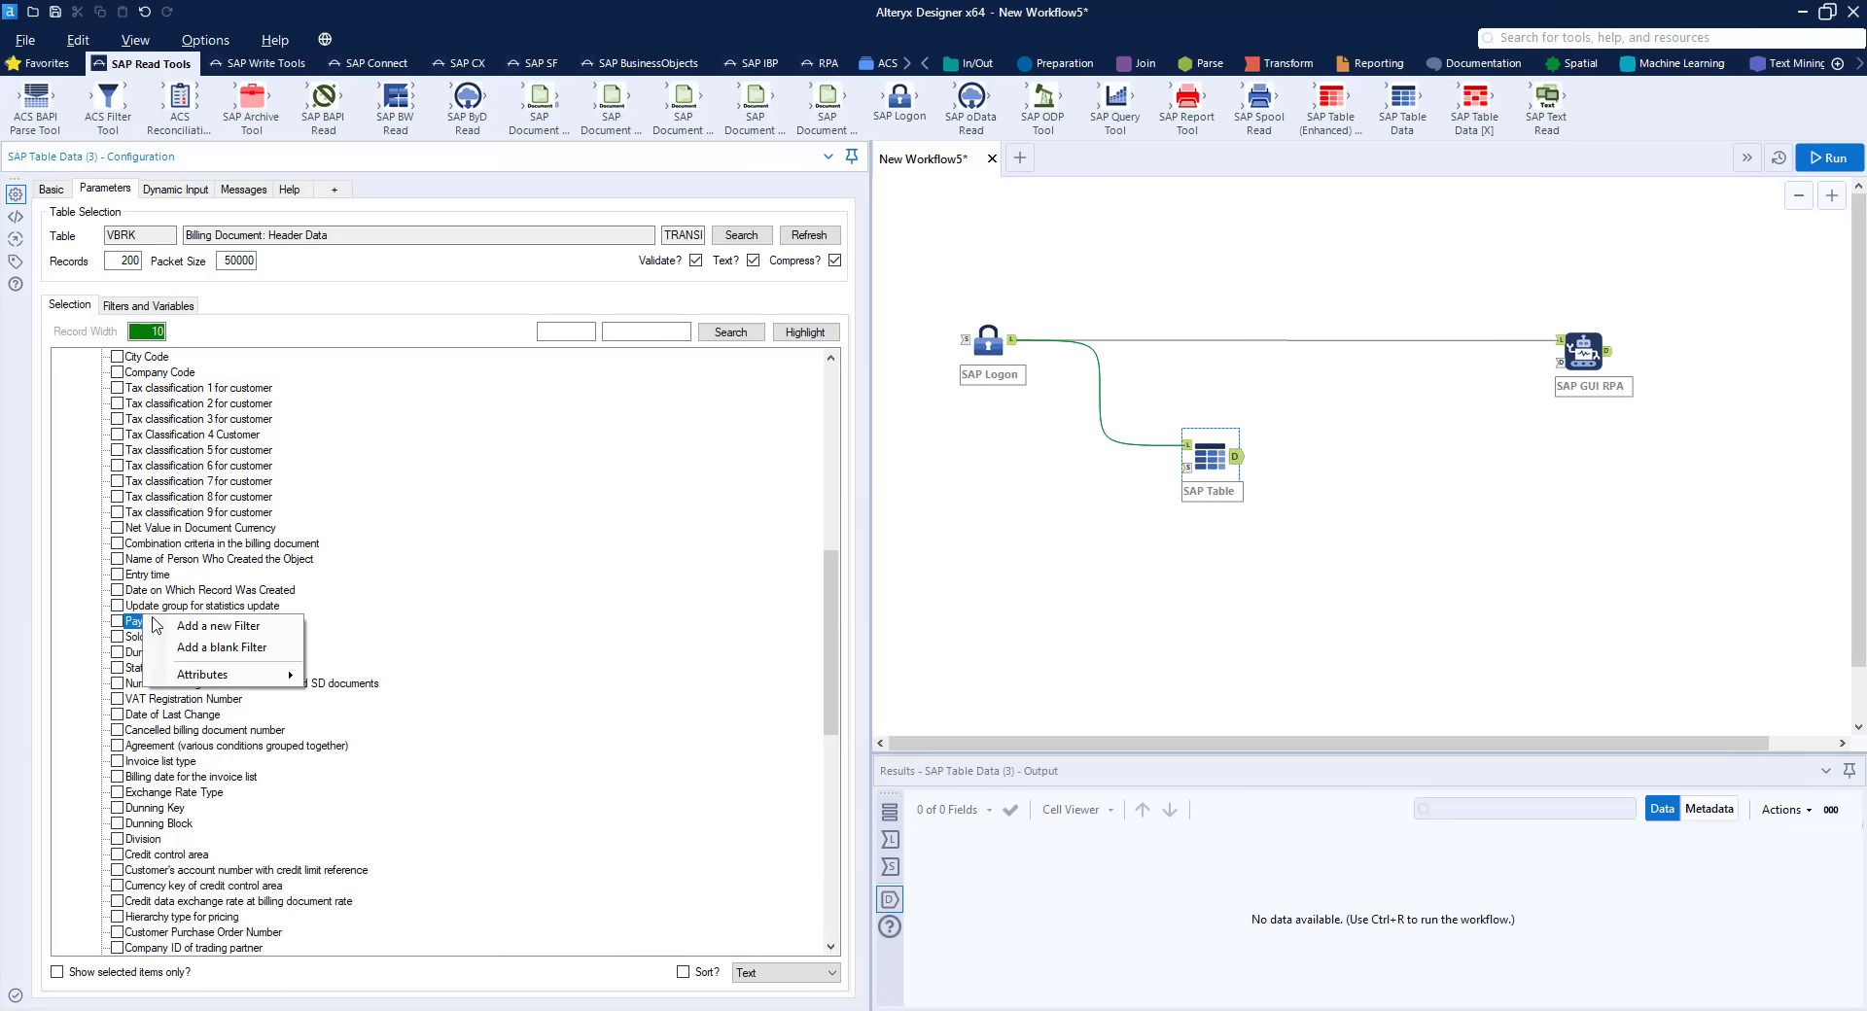
{"action": "left_click", "coordinate": [188, 643]}
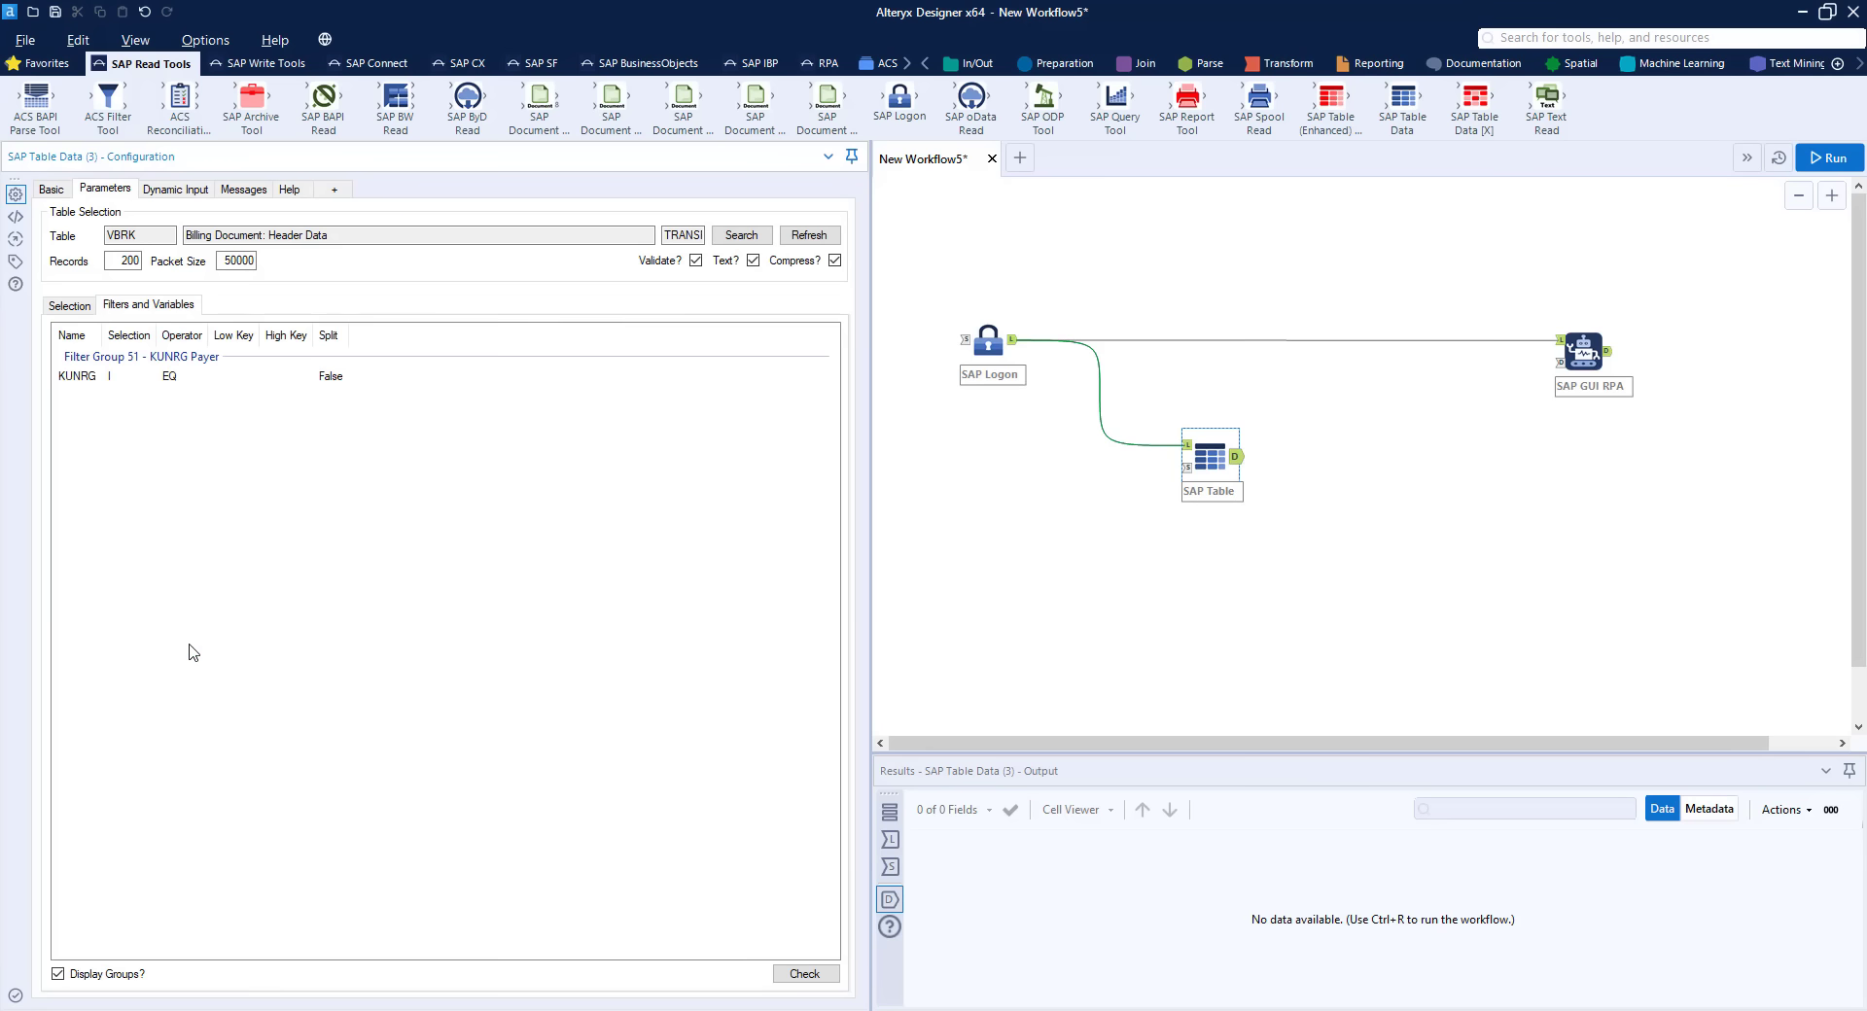
{"action": "right_click", "coordinate": [124, 380]}
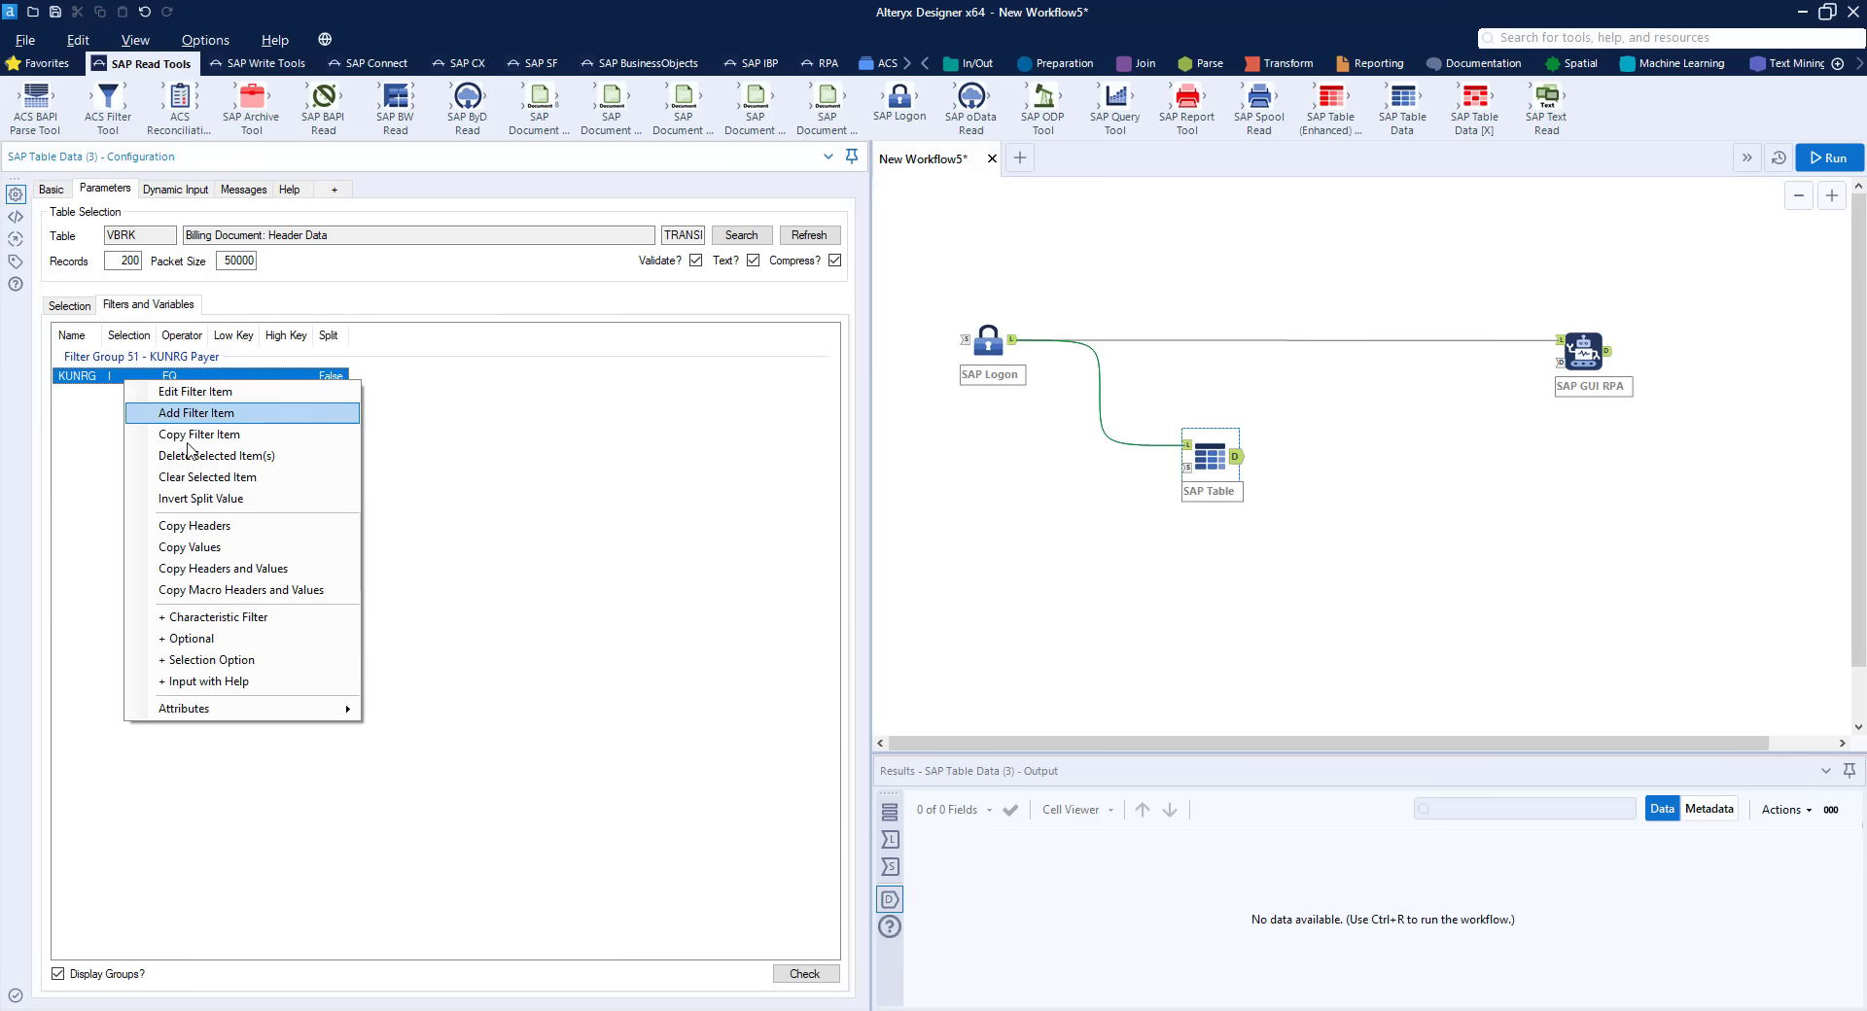
{"action": "left_click", "coordinate": [204, 570]}
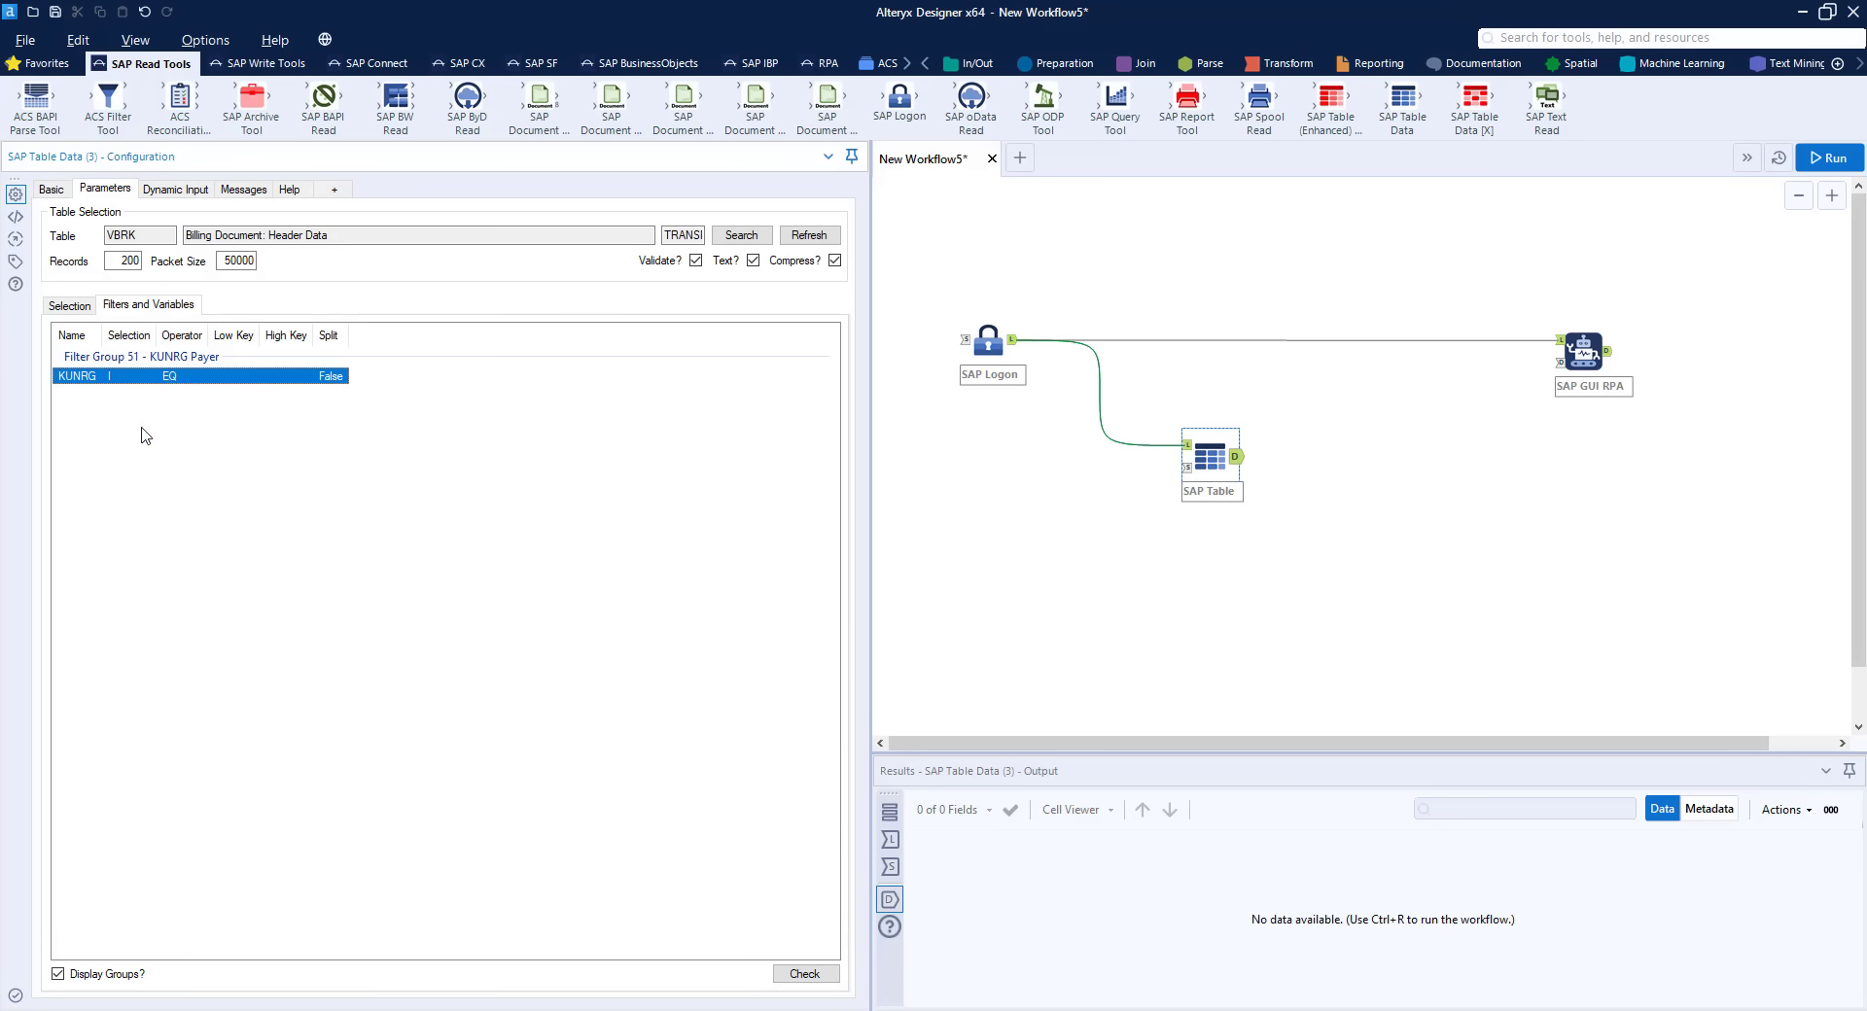
Delete the KUNRG filter item and paste the copied filter onto the canvas as a Text Input
{"action": "right_click", "coordinate": [125, 387]}
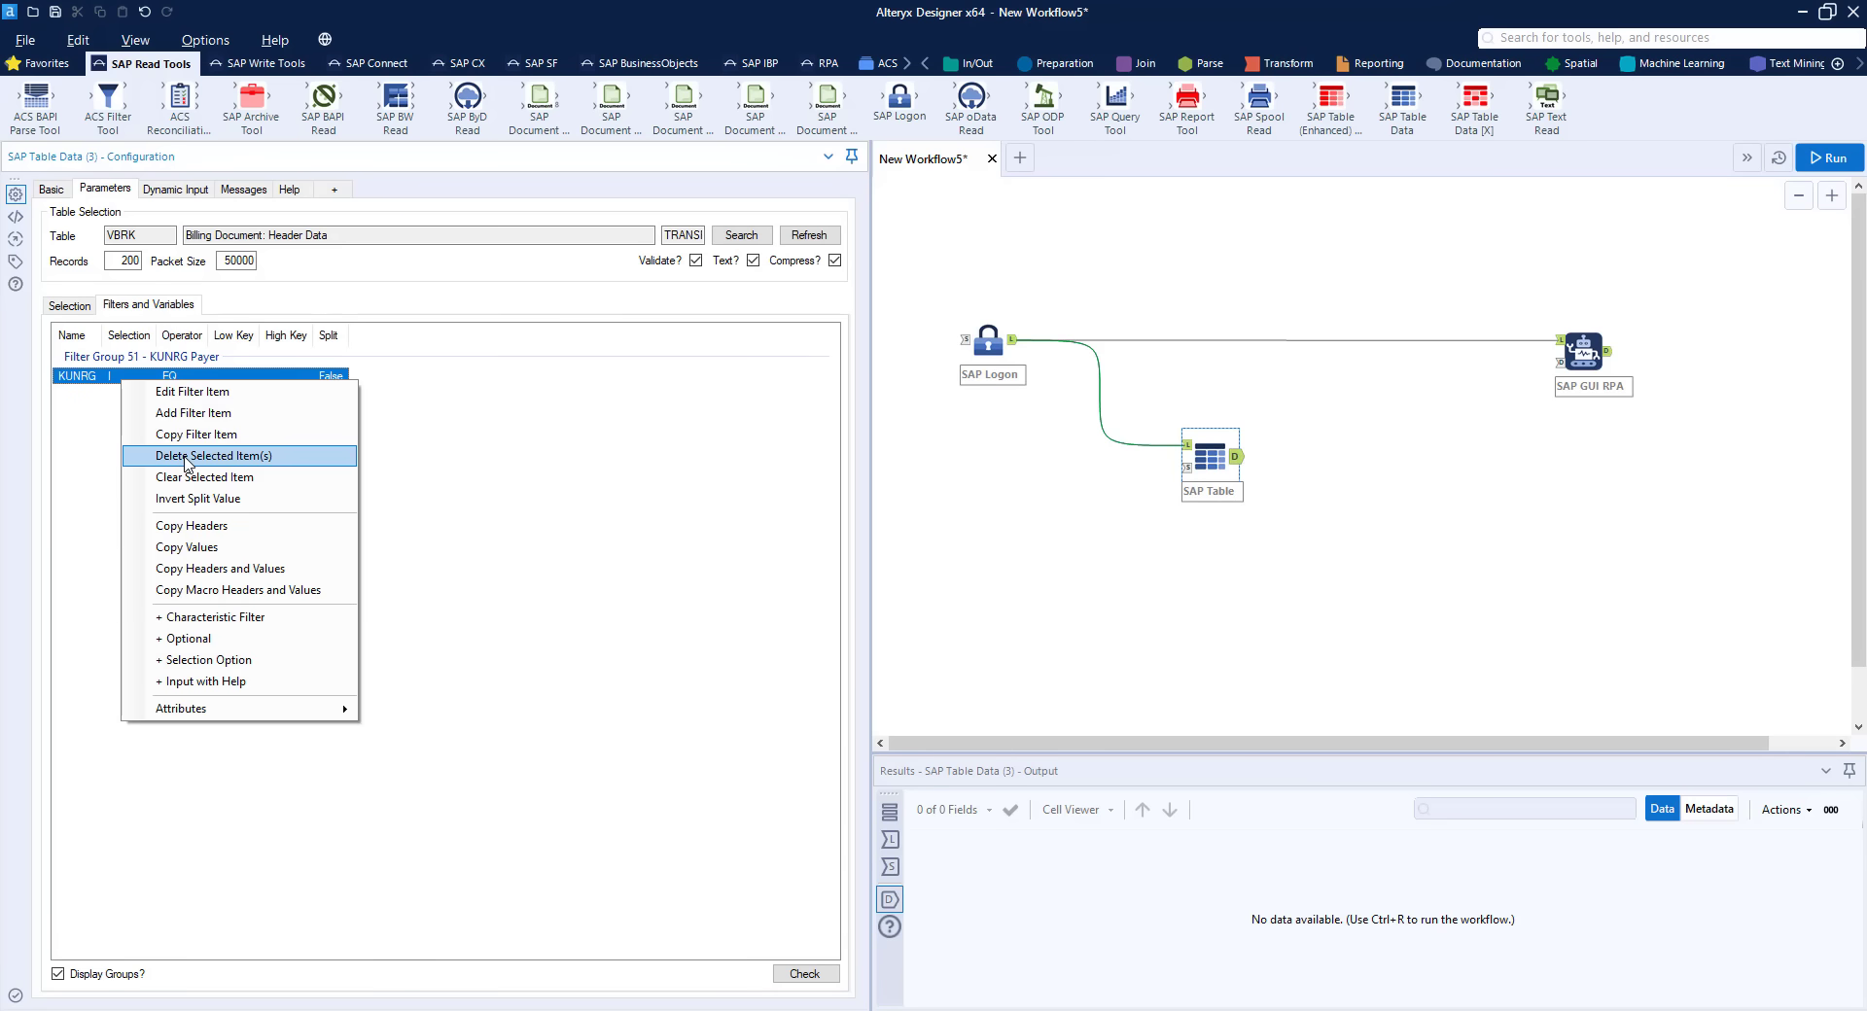
{"action": "left_click", "coordinate": [187, 457]}
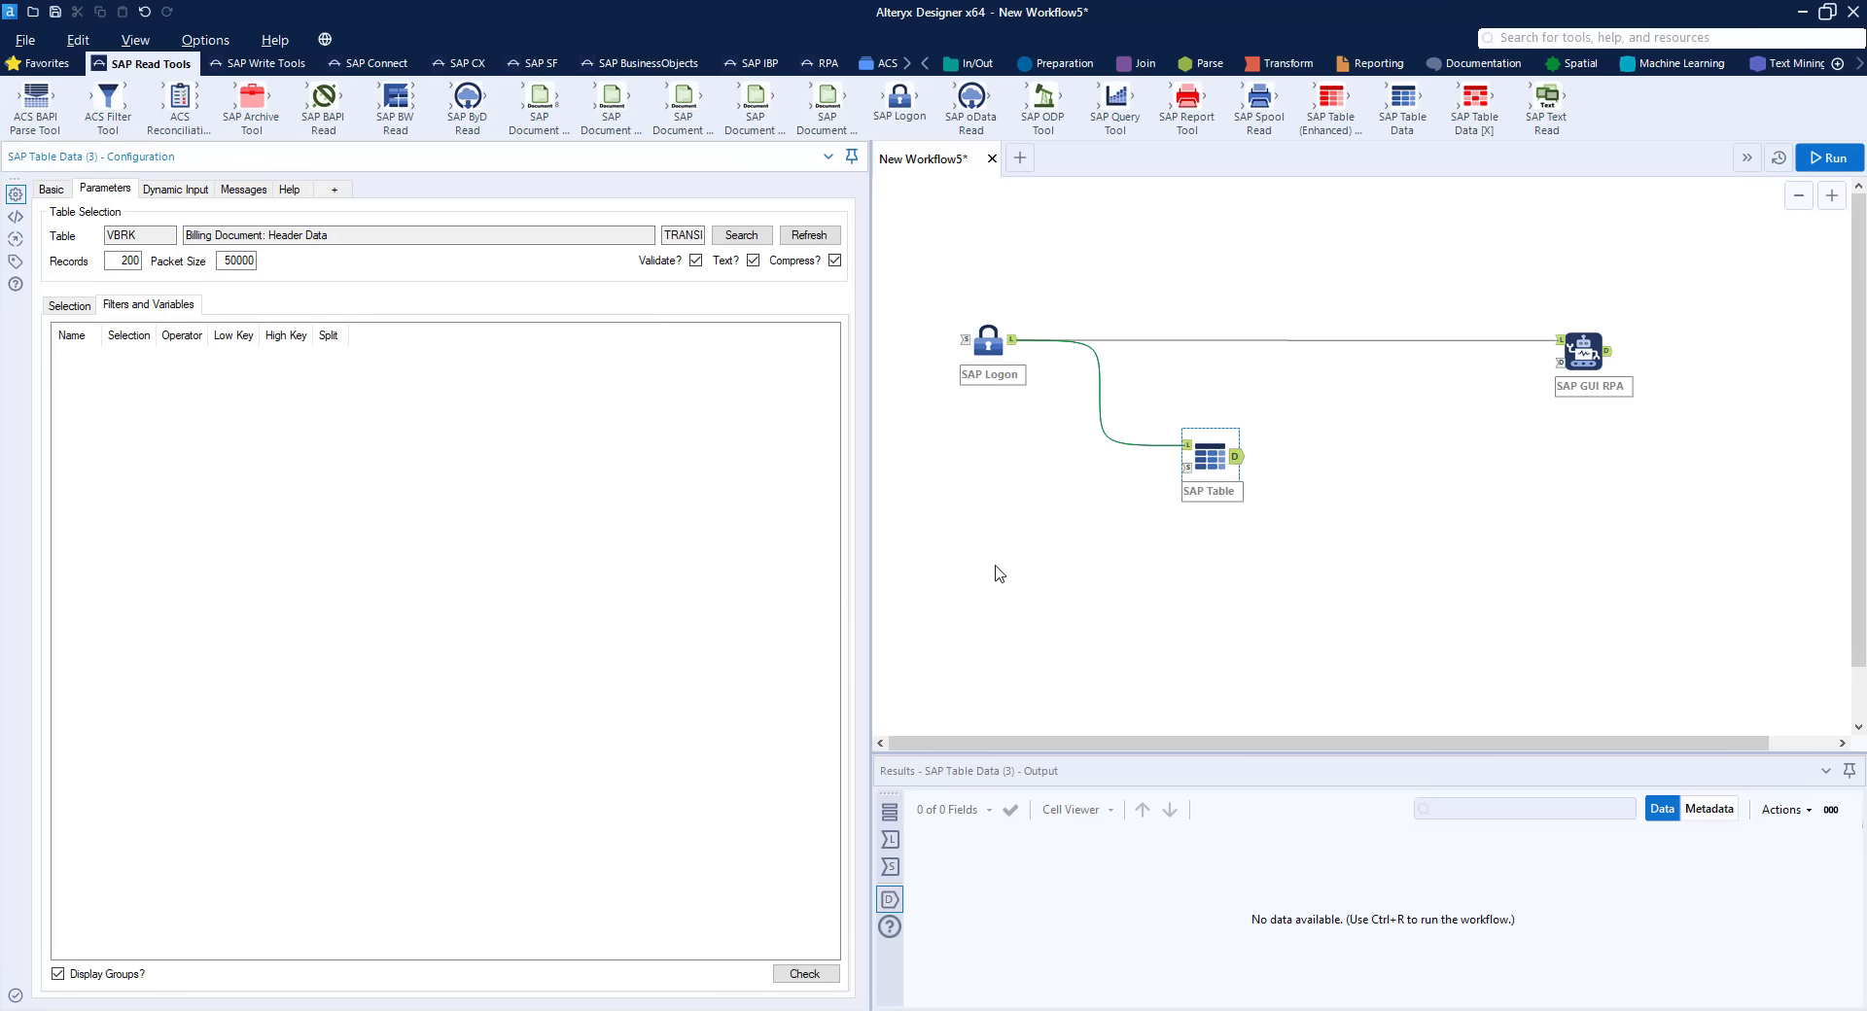
{"action": "right_click", "coordinate": [1005, 489]}
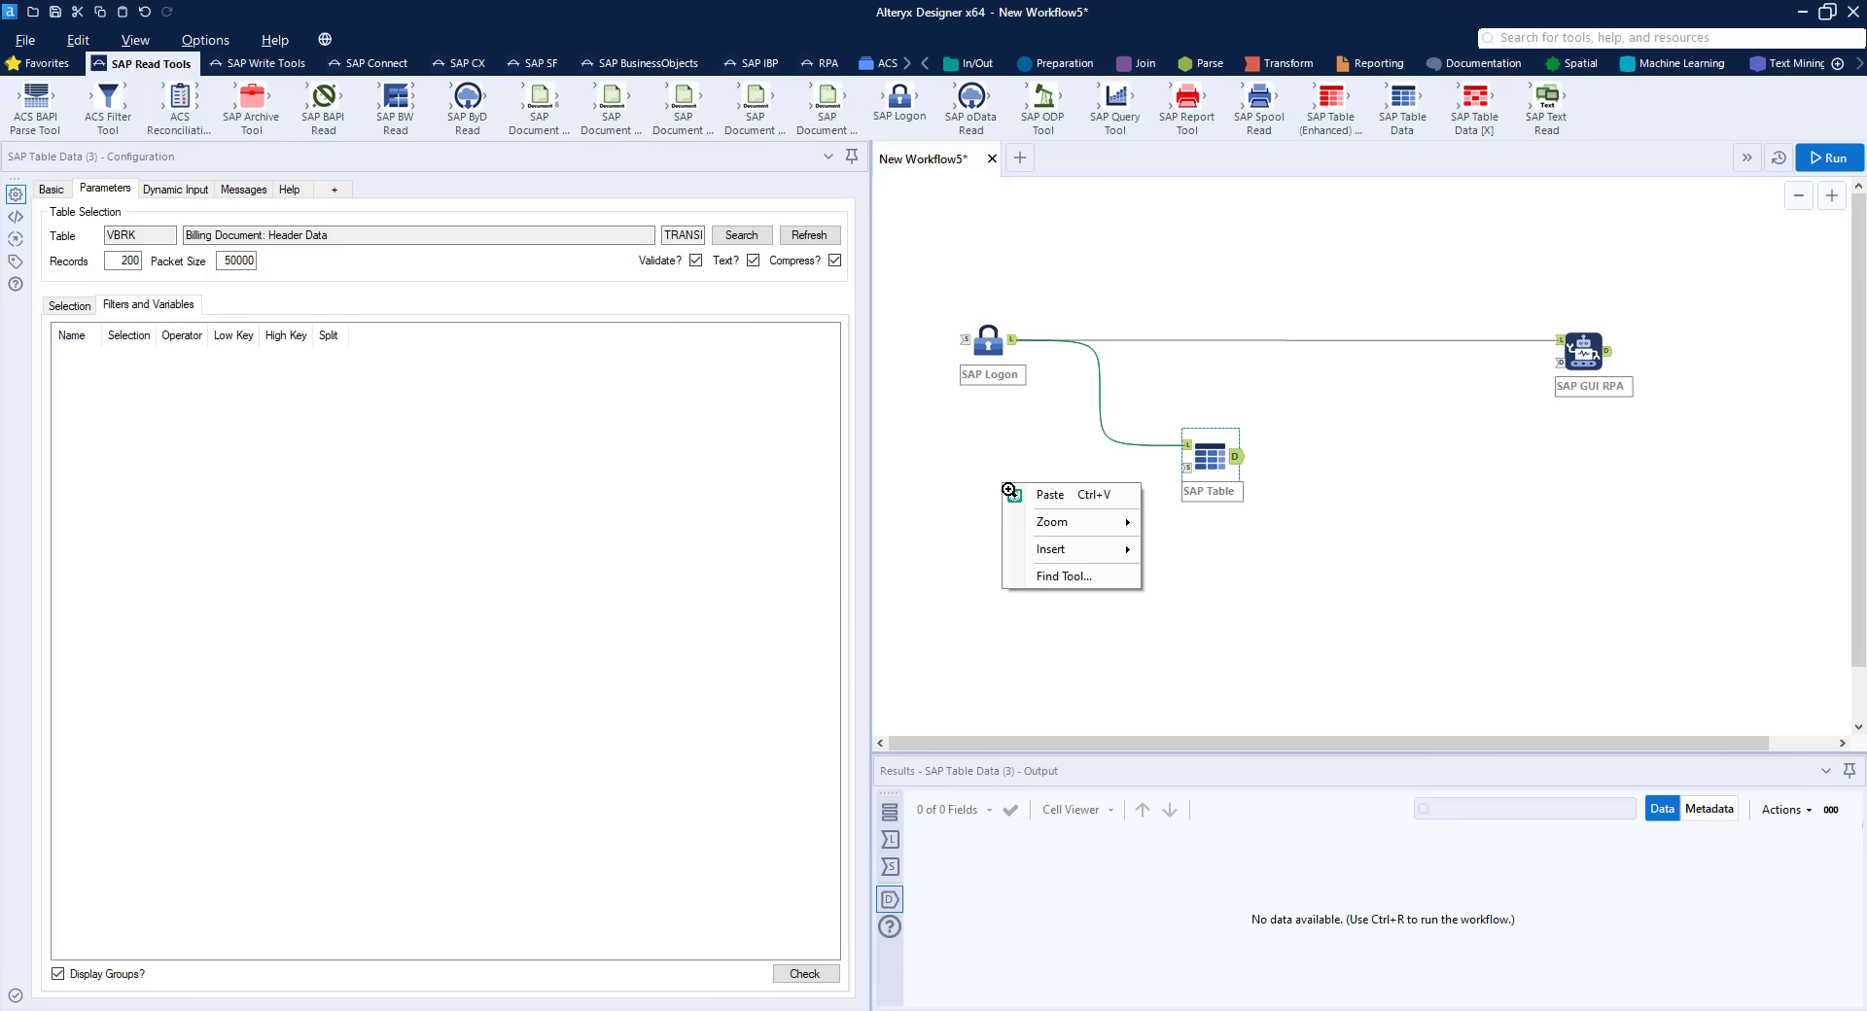
{"action": "left_click", "coordinate": [1032, 498]}
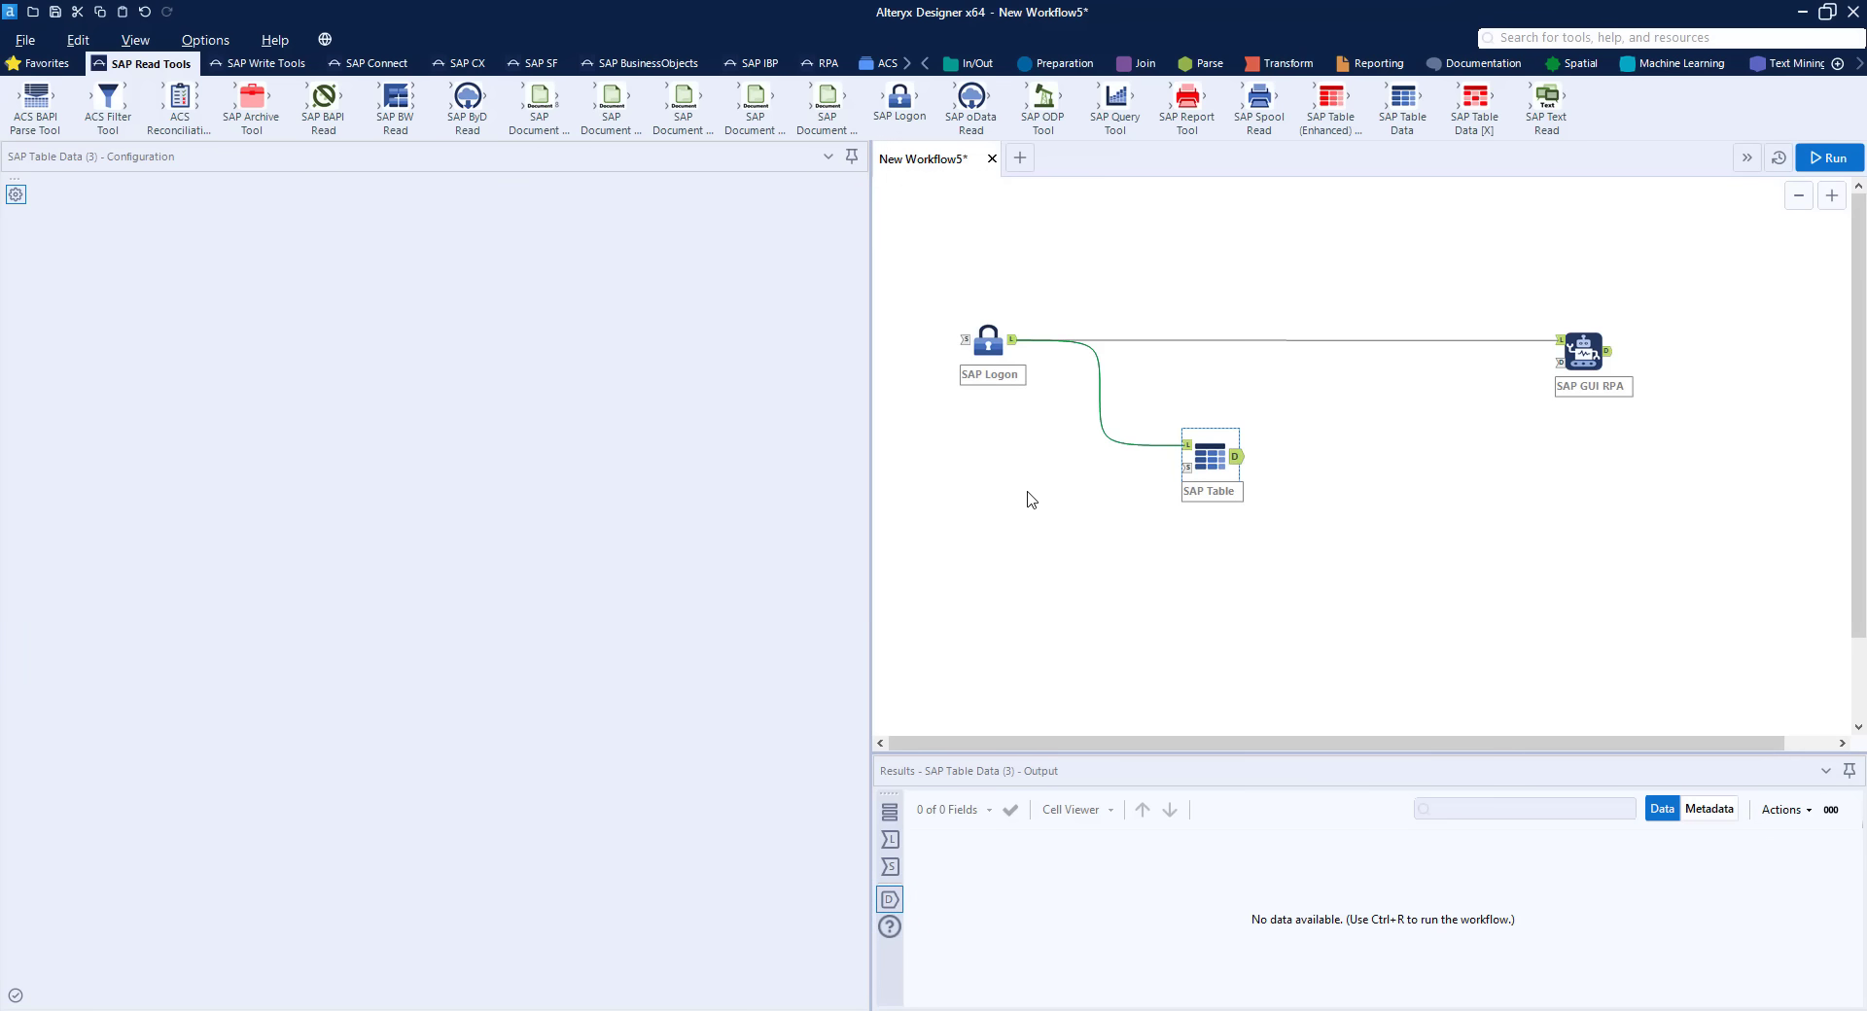
Enter the payer number as the Text Input's LowKey and connect it to VBRK's filter input
{"action": "left_click_drag", "start_coordinate": [1033, 513], "coordinate": [1002, 481]}
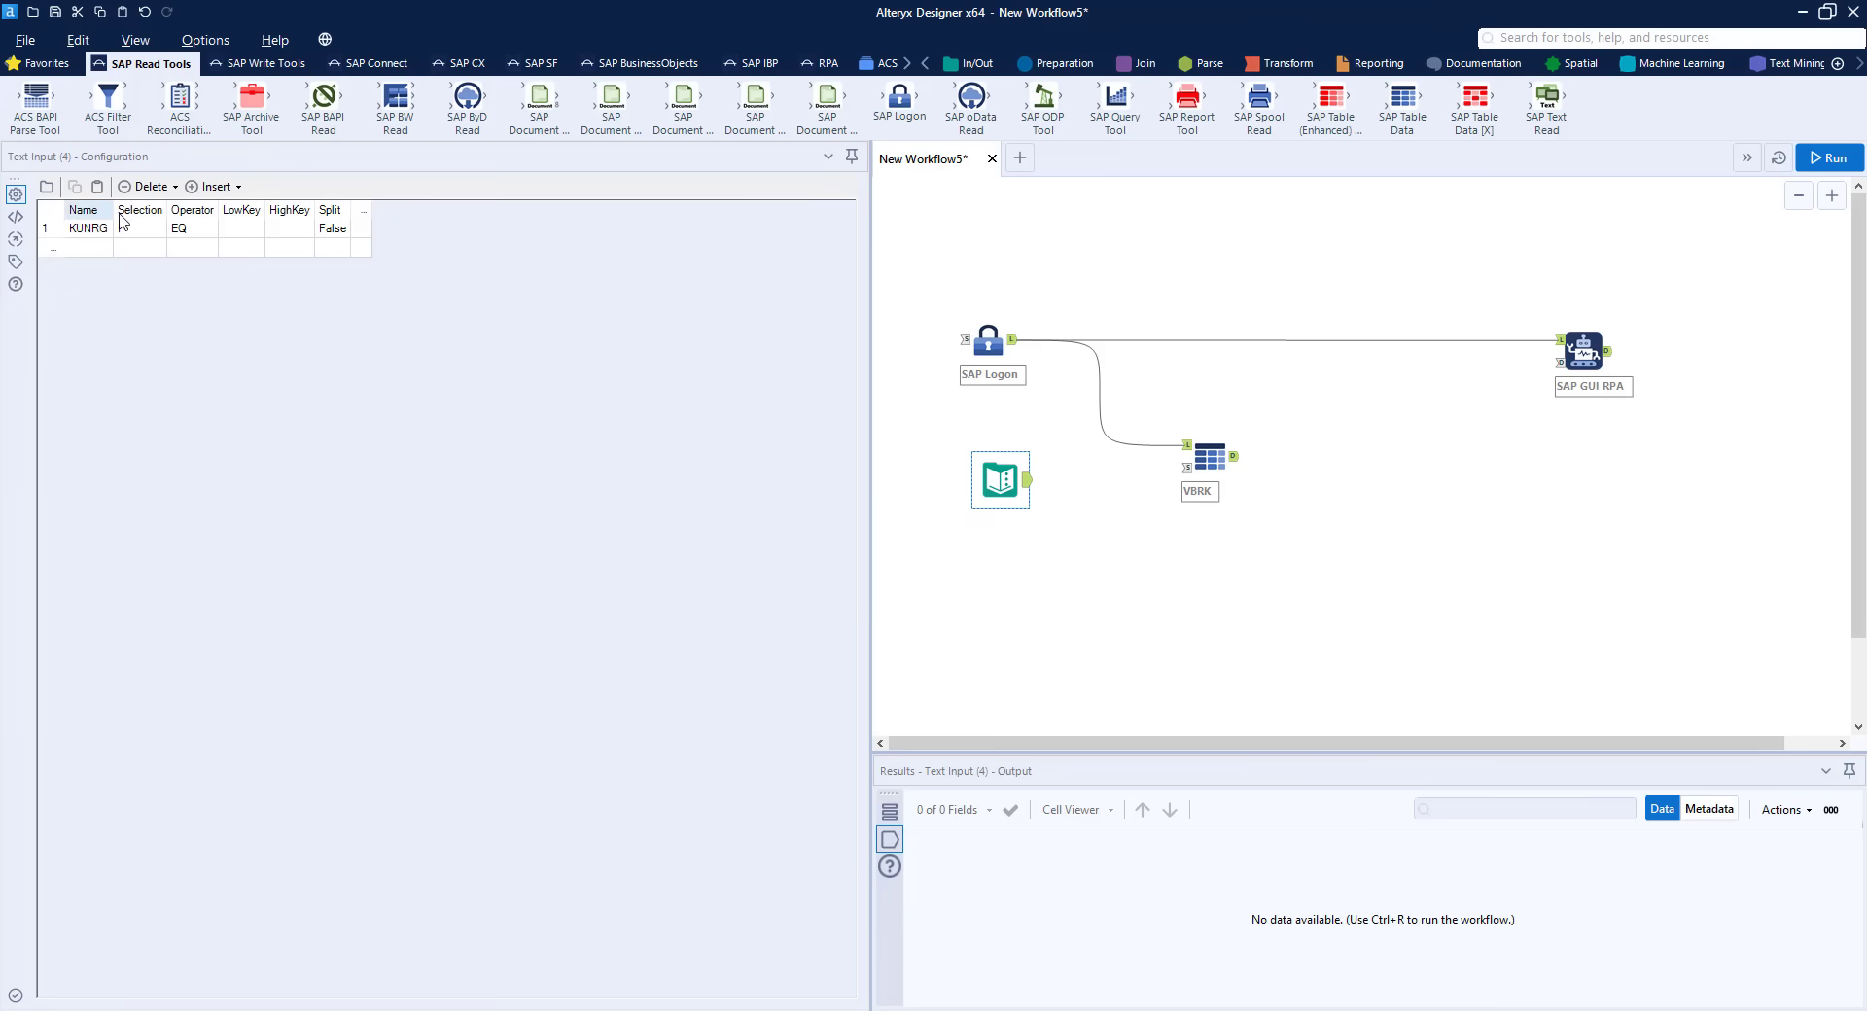
{"action": "left_click", "coordinate": [242, 234]}
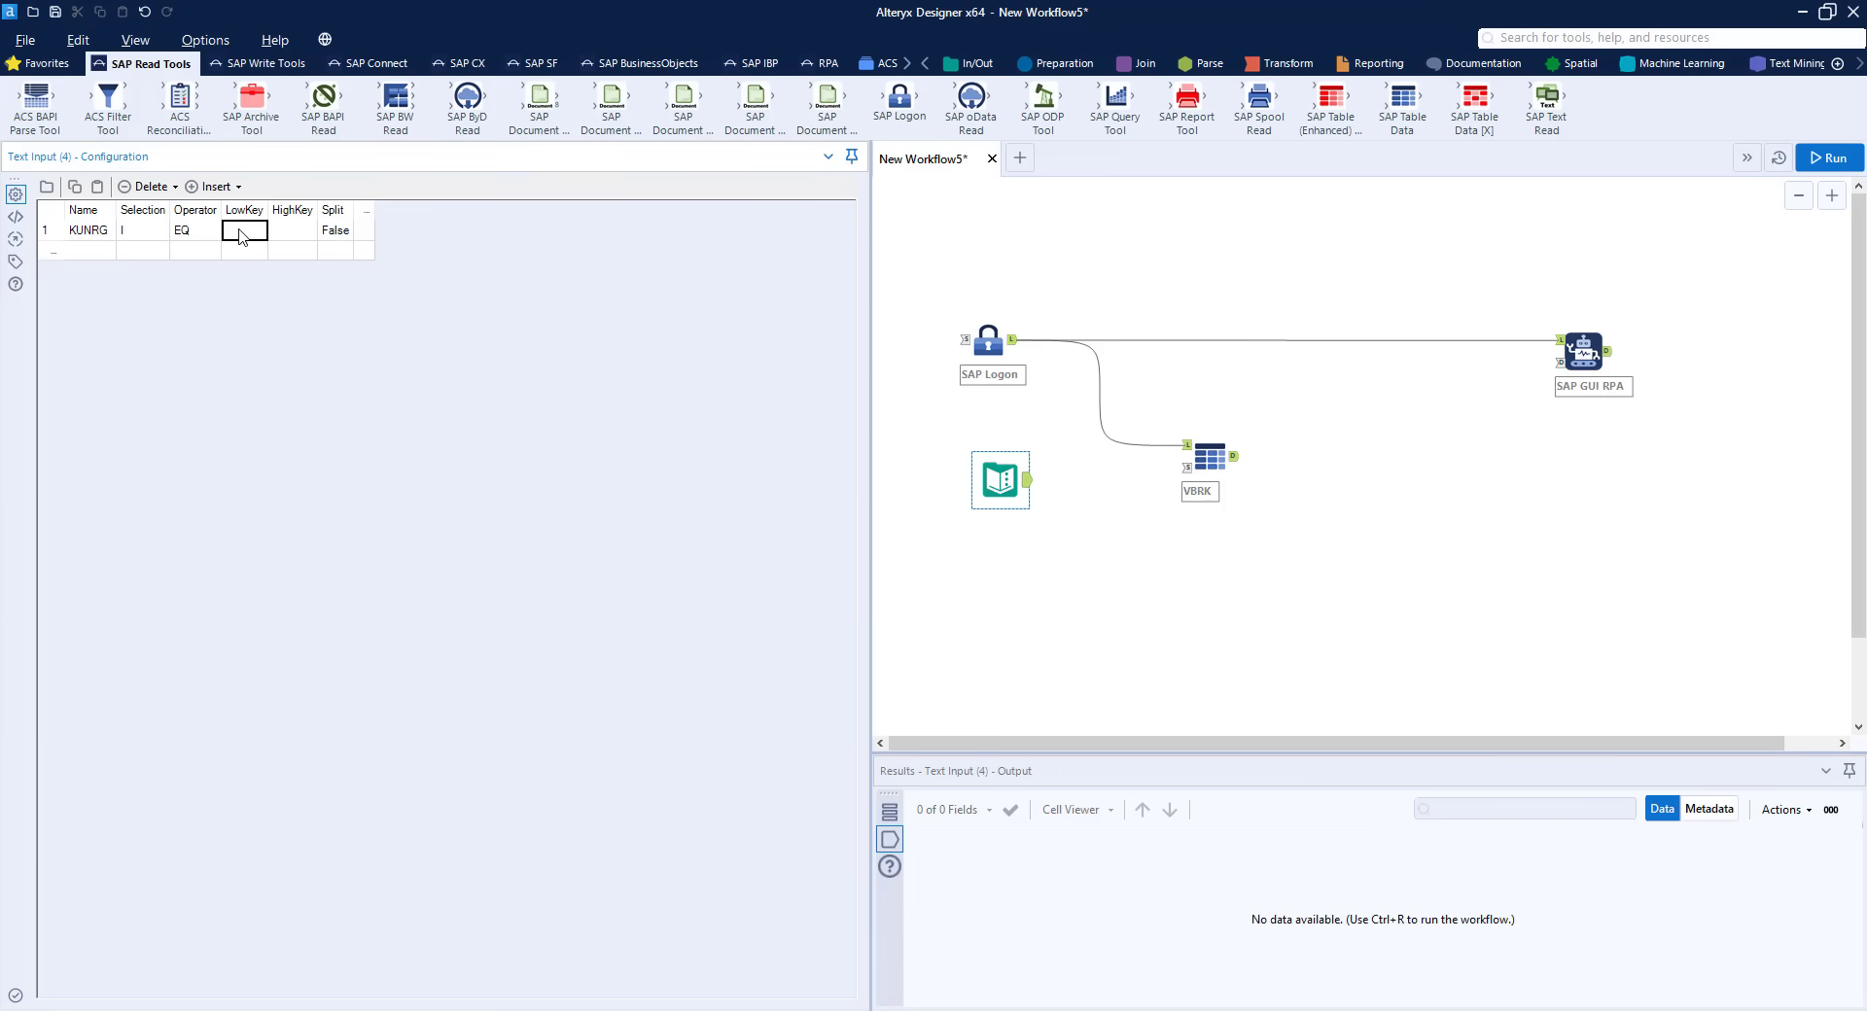
{"action": "type", "text": "0000001000"}
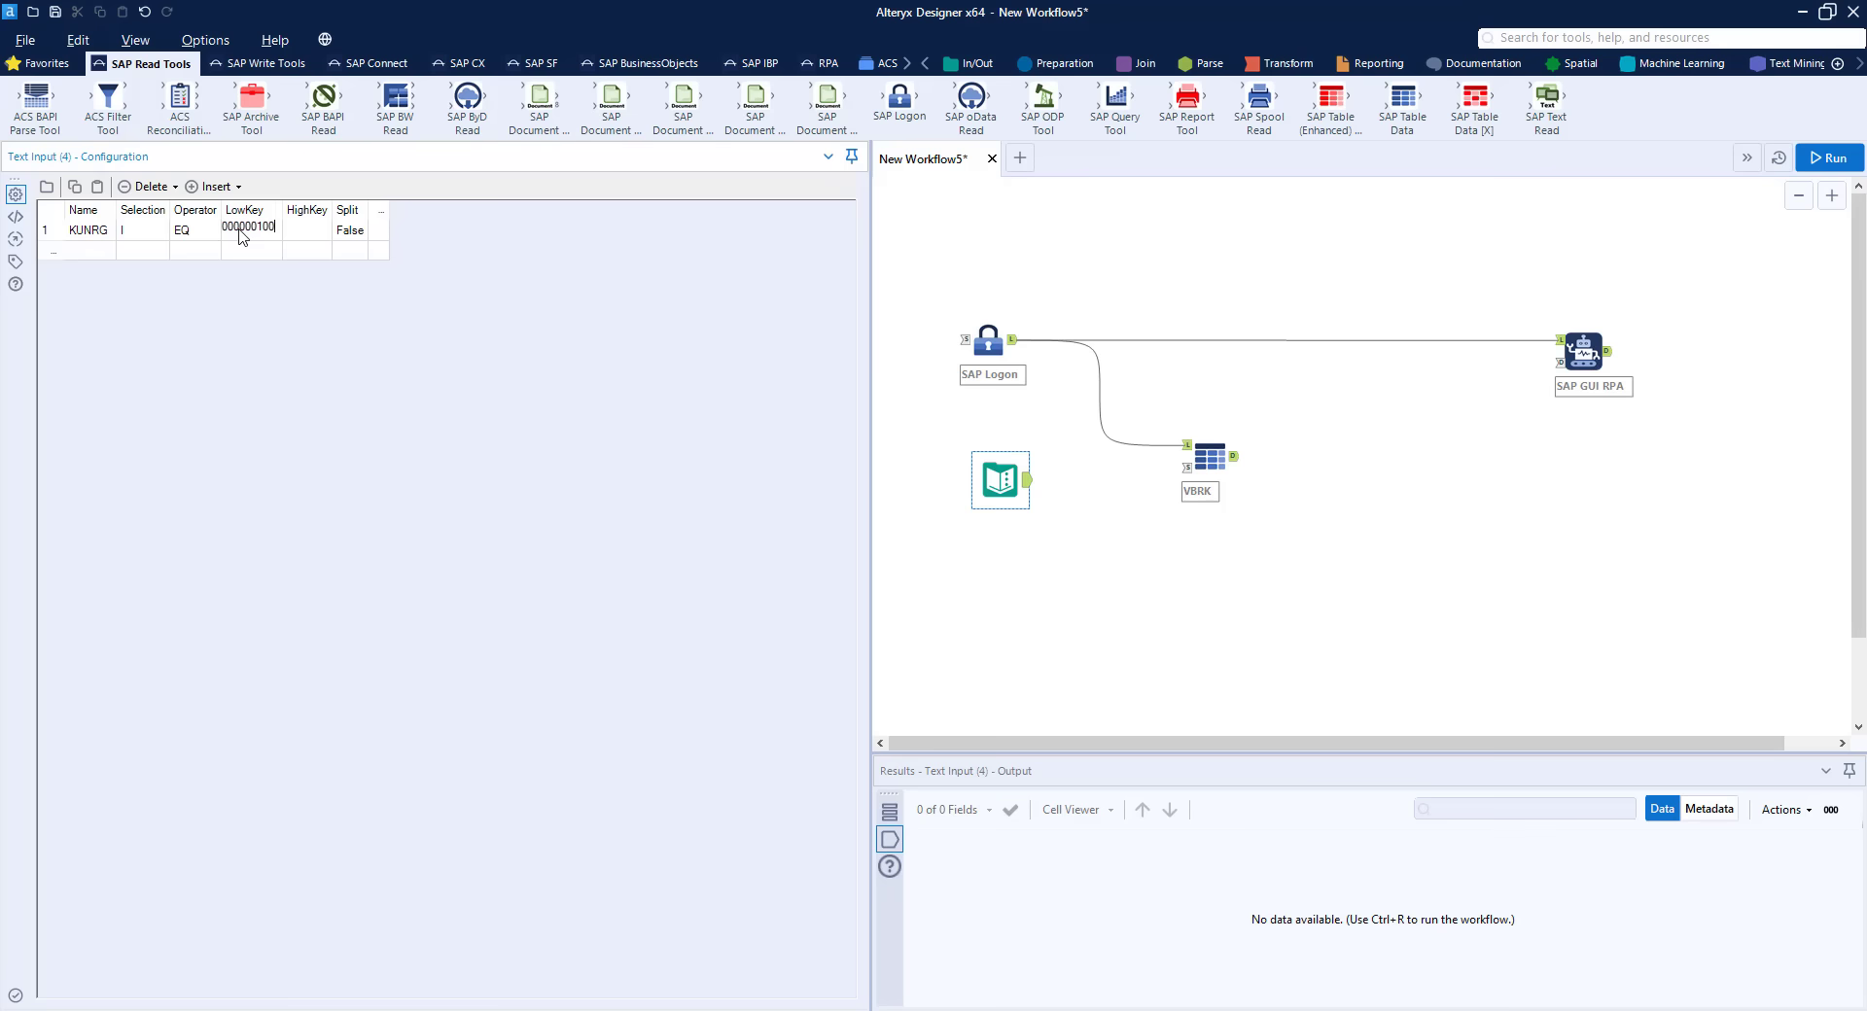
{"action": "left_click", "coordinate": [1166, 623]}
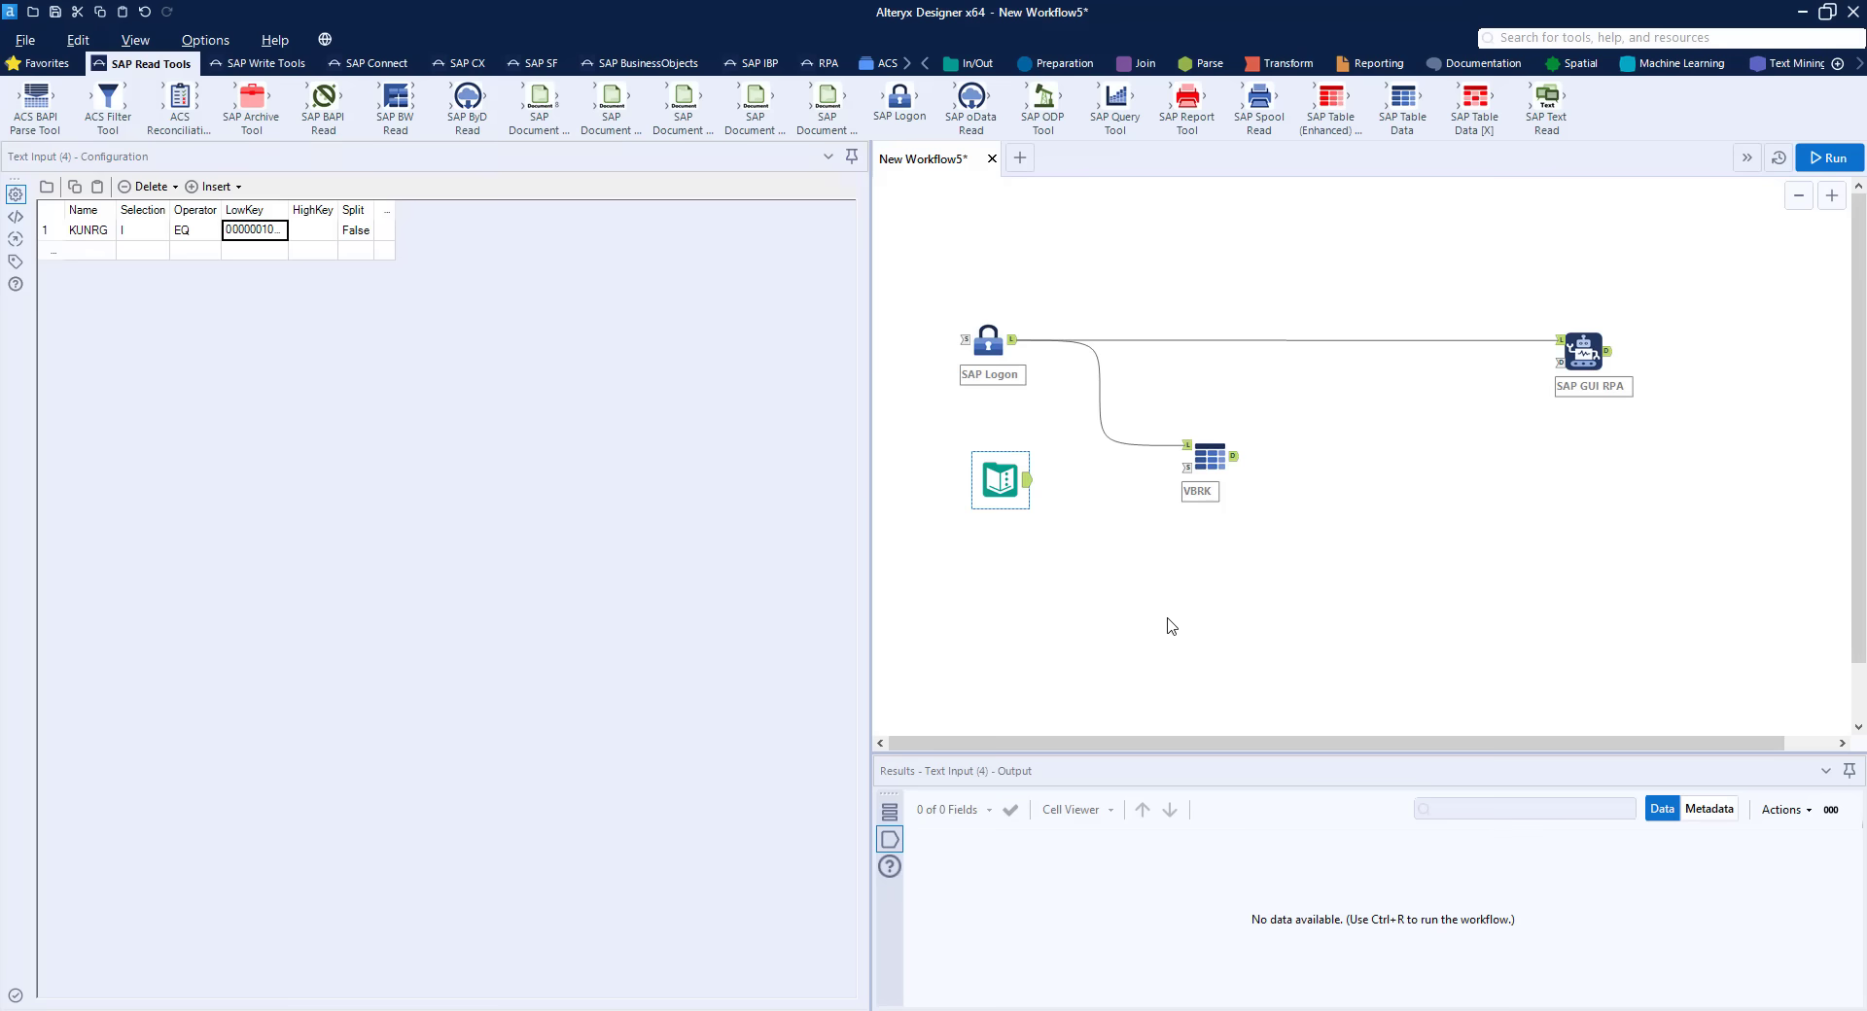
{"action": "left_click_drag", "start_coordinate": [1026, 496], "coordinate": [1184, 468]}
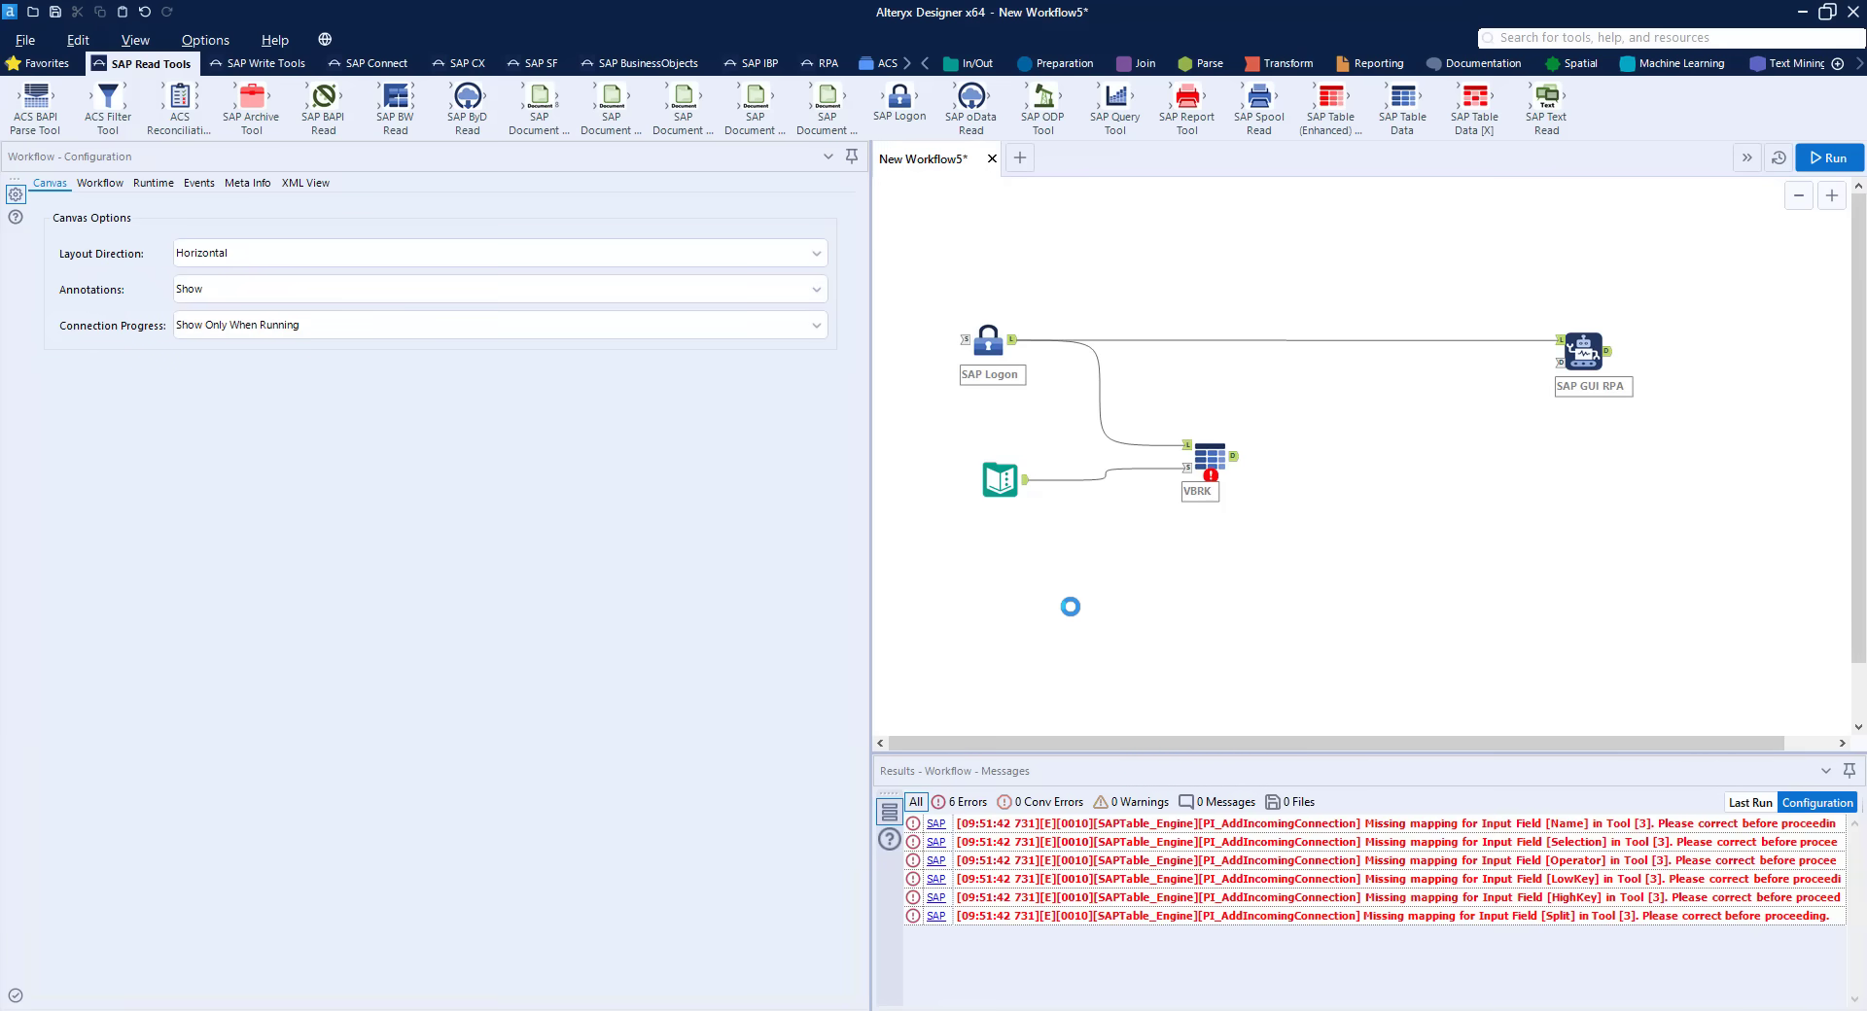
Check VBRK's Dynamic Input mapping of the six Text Input fields so the errors clear
{"action": "left_click", "coordinate": [1207, 457]}
{"action": "left_click", "coordinate": [194, 190]}
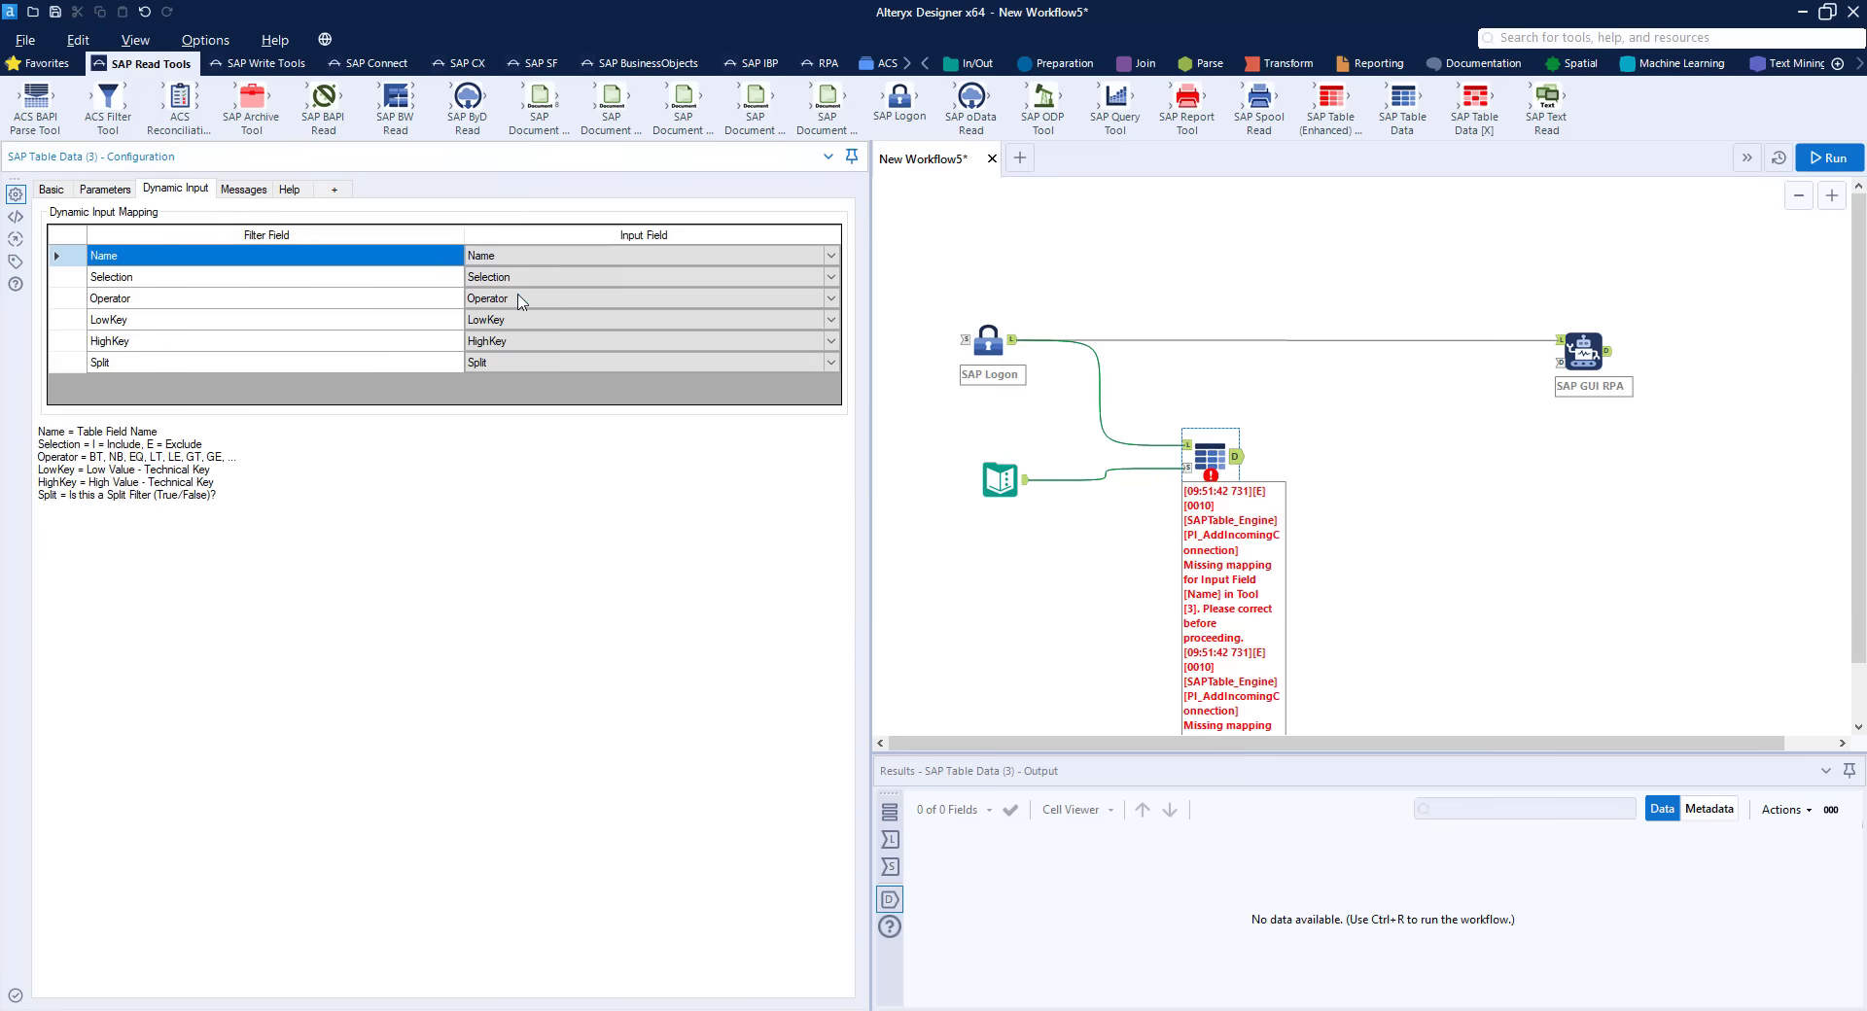
{"action": "left_click", "coordinate": [1368, 531]}
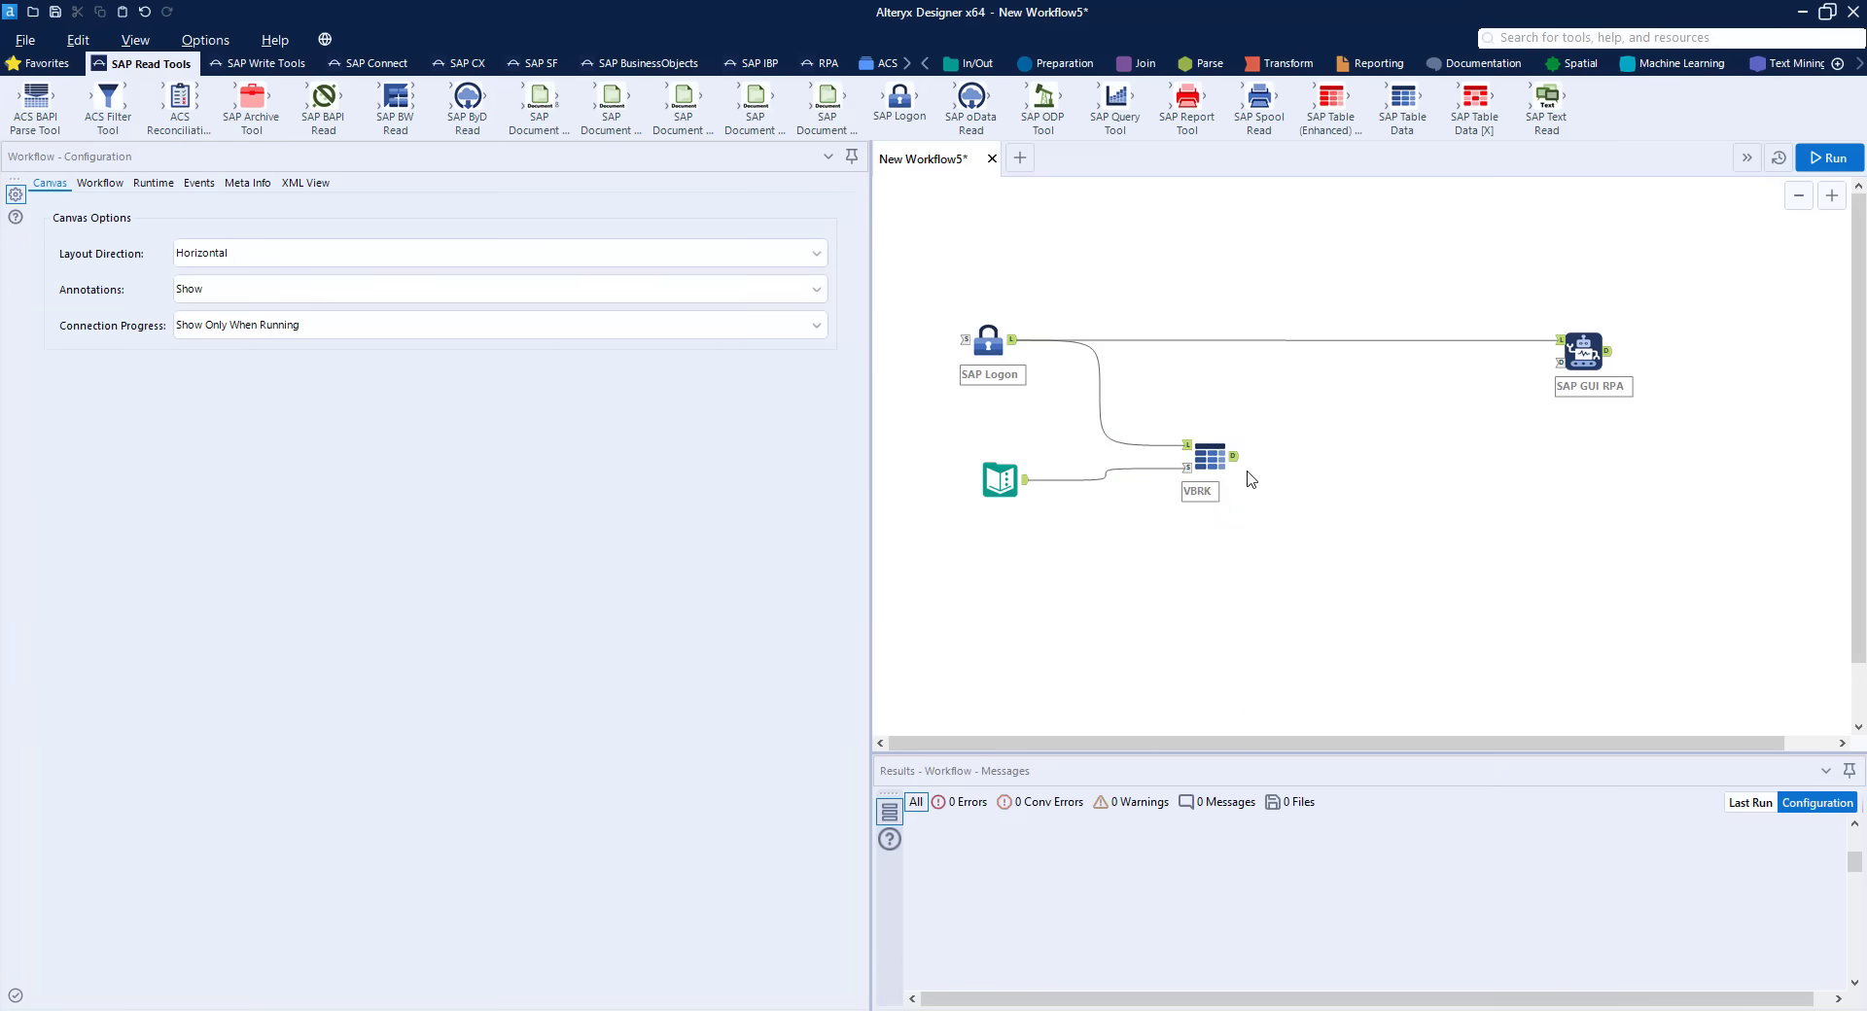
Add a Select tool after VBRK that renames VBELN to $BILLDOC$
{"action": "left_click", "coordinate": [59, 66]}
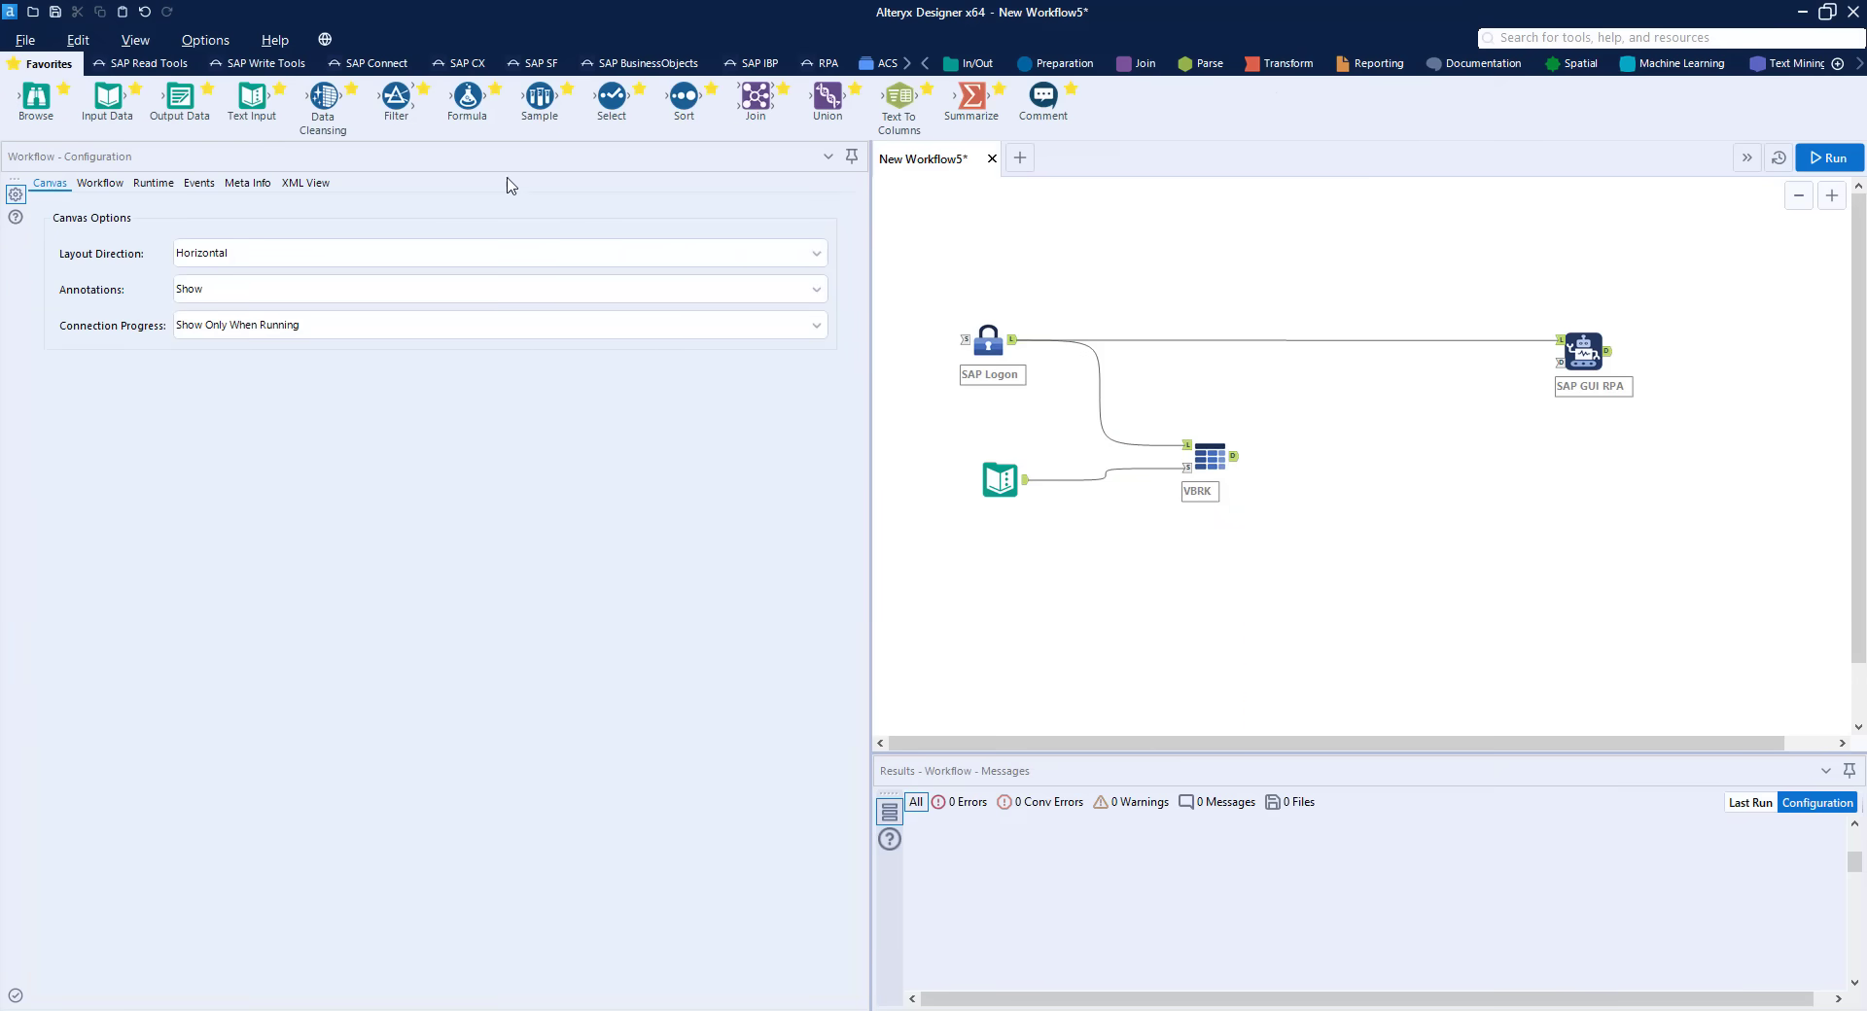
{"action": "left_click_drag", "start_coordinate": [611, 107], "coordinate": [1330, 458]}
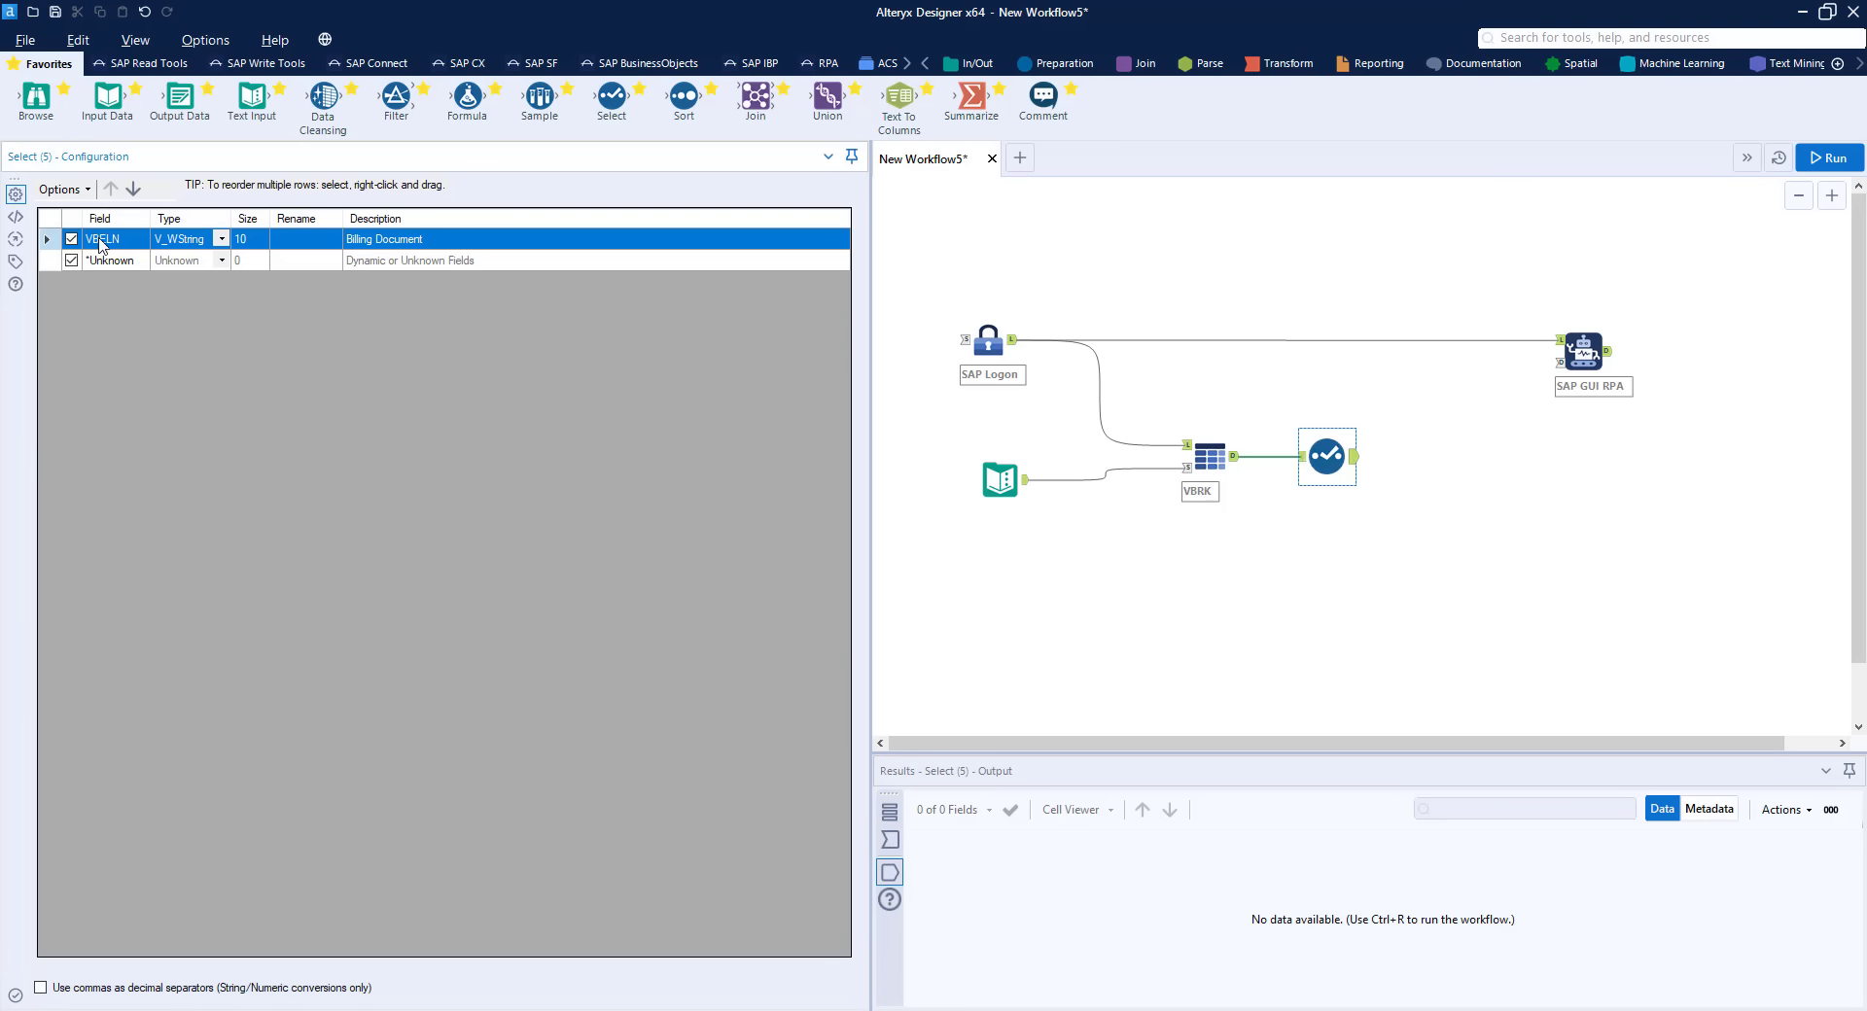
{"action": "left_click", "coordinate": [296, 239]}
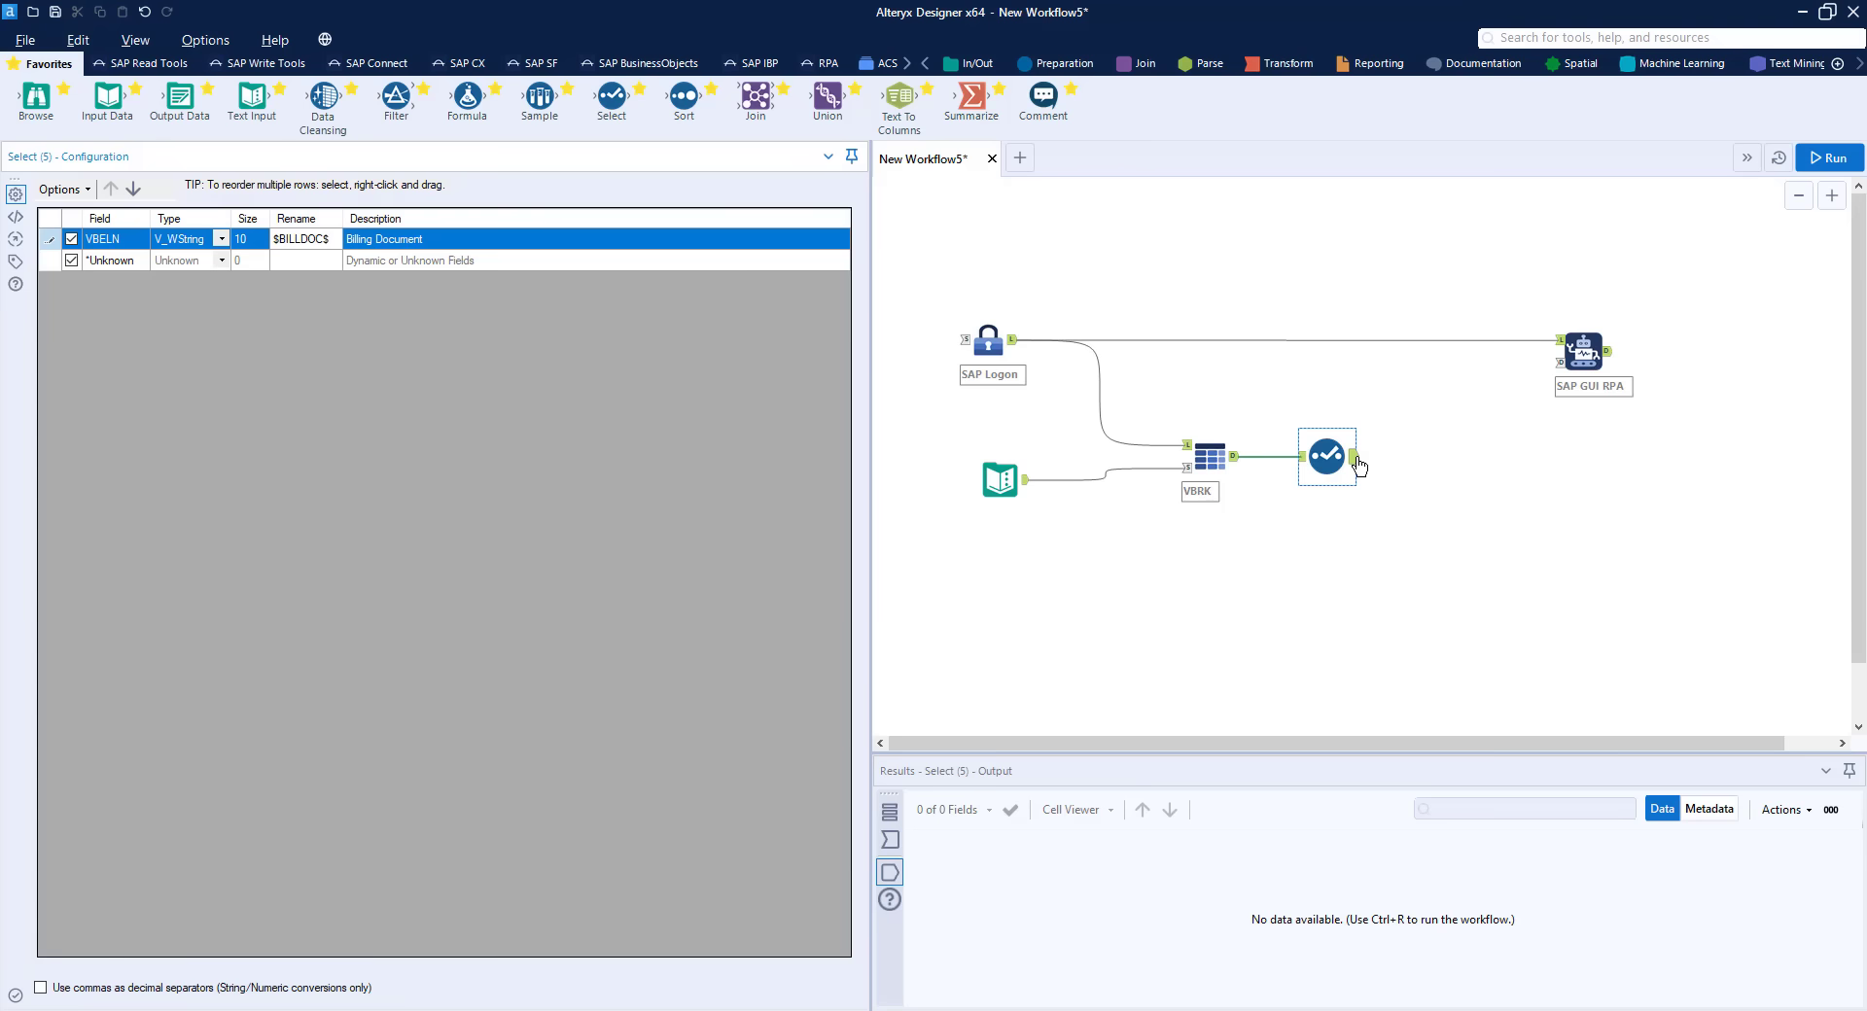
Connect the Select output to SAP GUI RPA's D input and name the connection 01
{"action": "left_click_drag", "start_coordinate": [1353, 456], "coordinate": [1555, 368]}
{"action": "left_click", "coordinate": [1416, 369]}
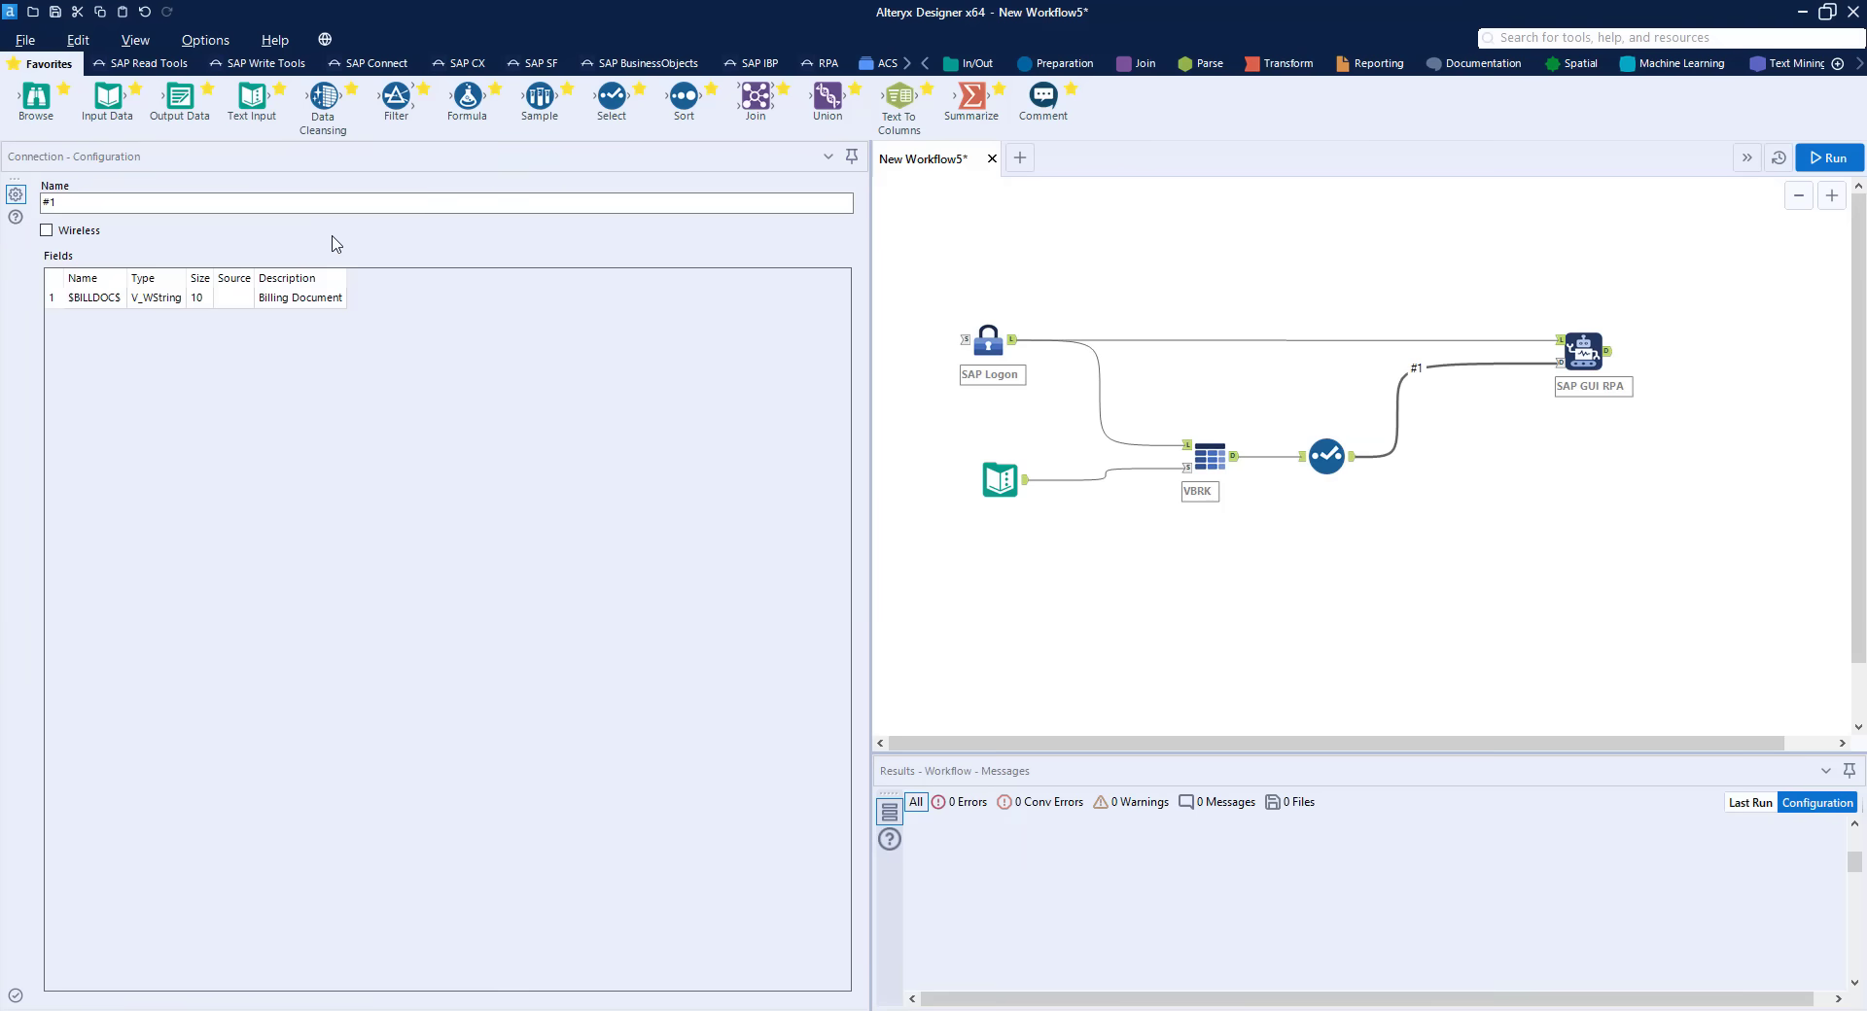
{"action": "left_click", "coordinate": [212, 200]}
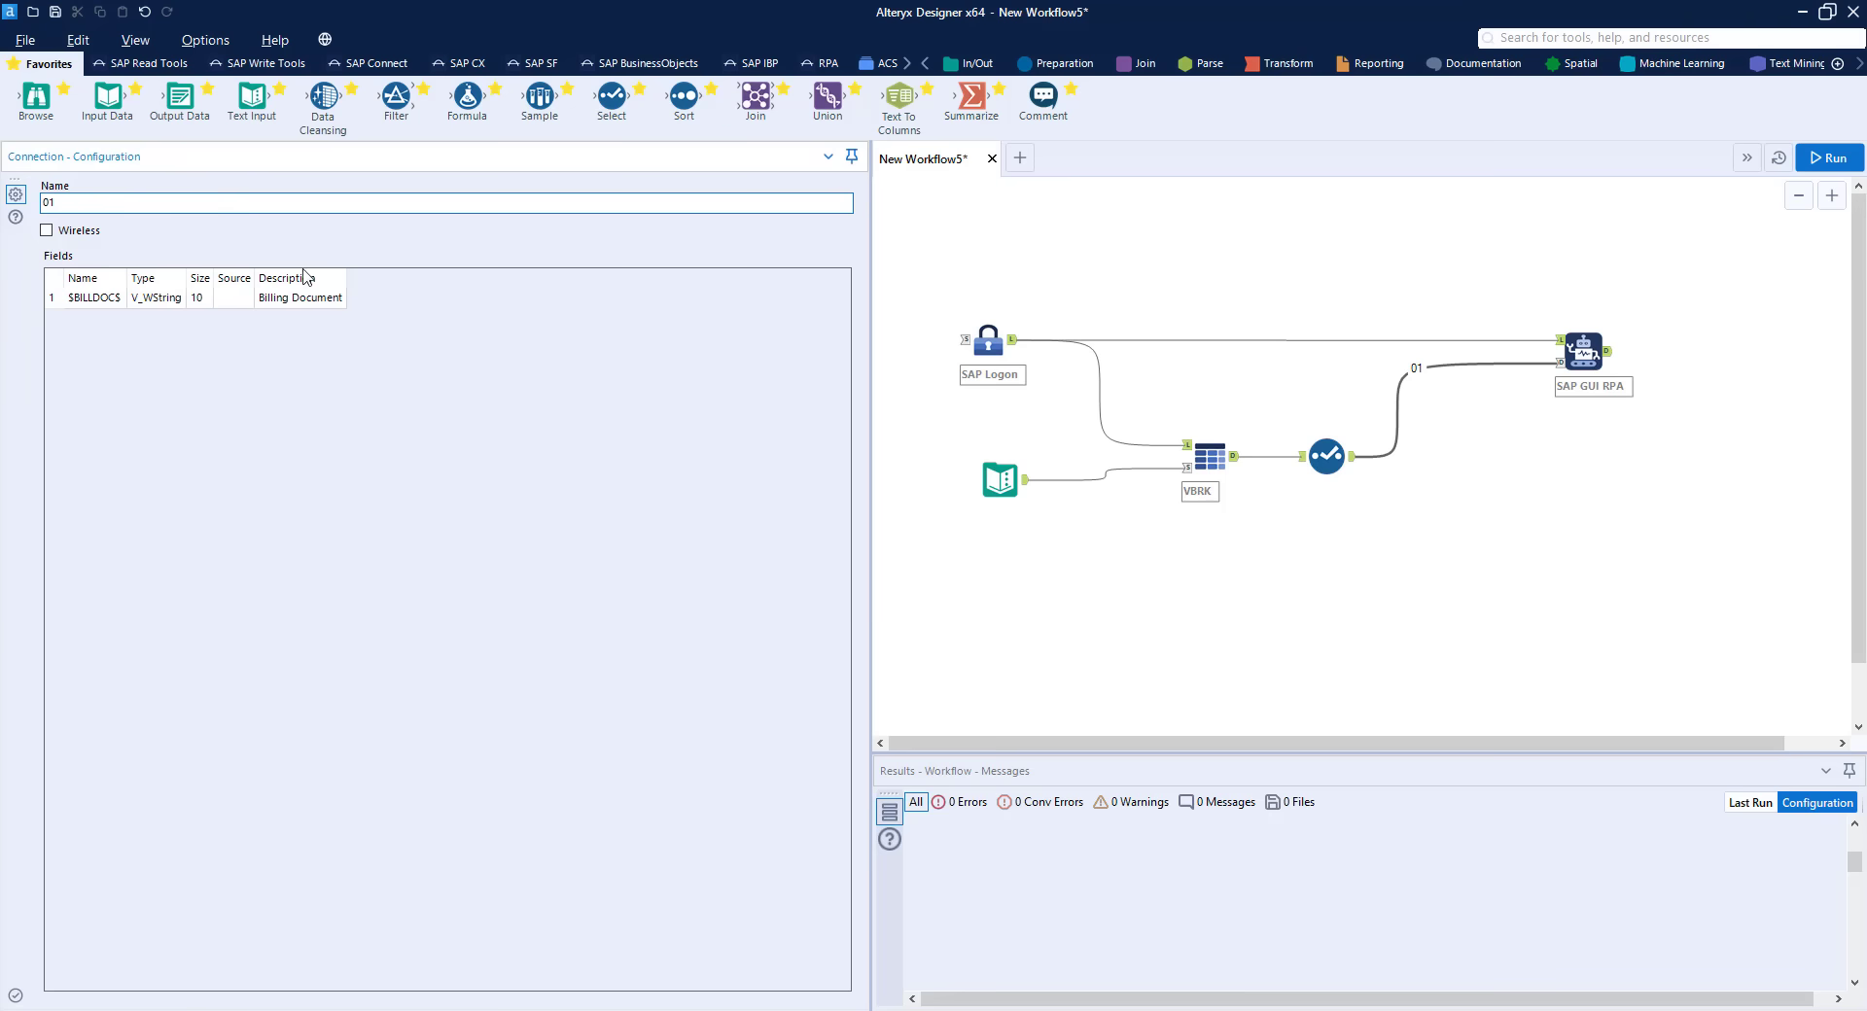
Set the SAP GUI RPA tool's input to connection 01, exposing the $BILLDOC$ field
{"action": "left_click", "coordinate": [1556, 370]}
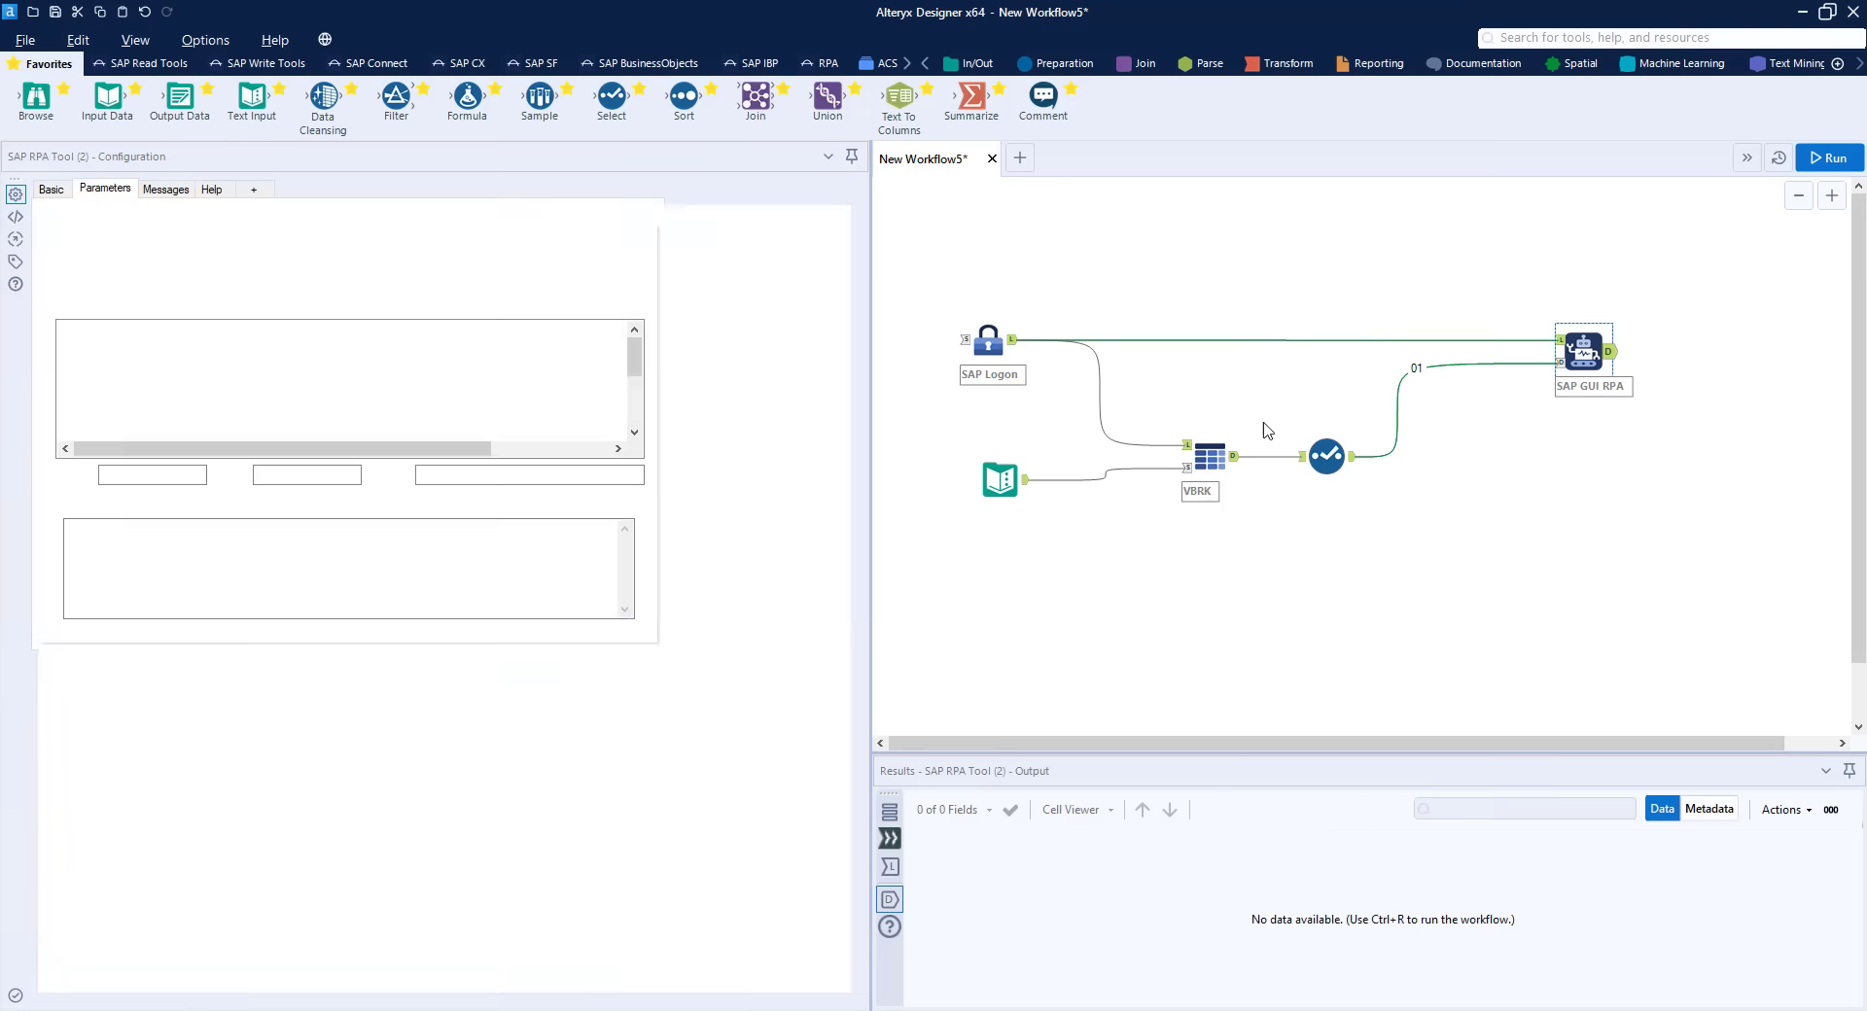
{"action": "left_click", "coordinate": [111, 215]}
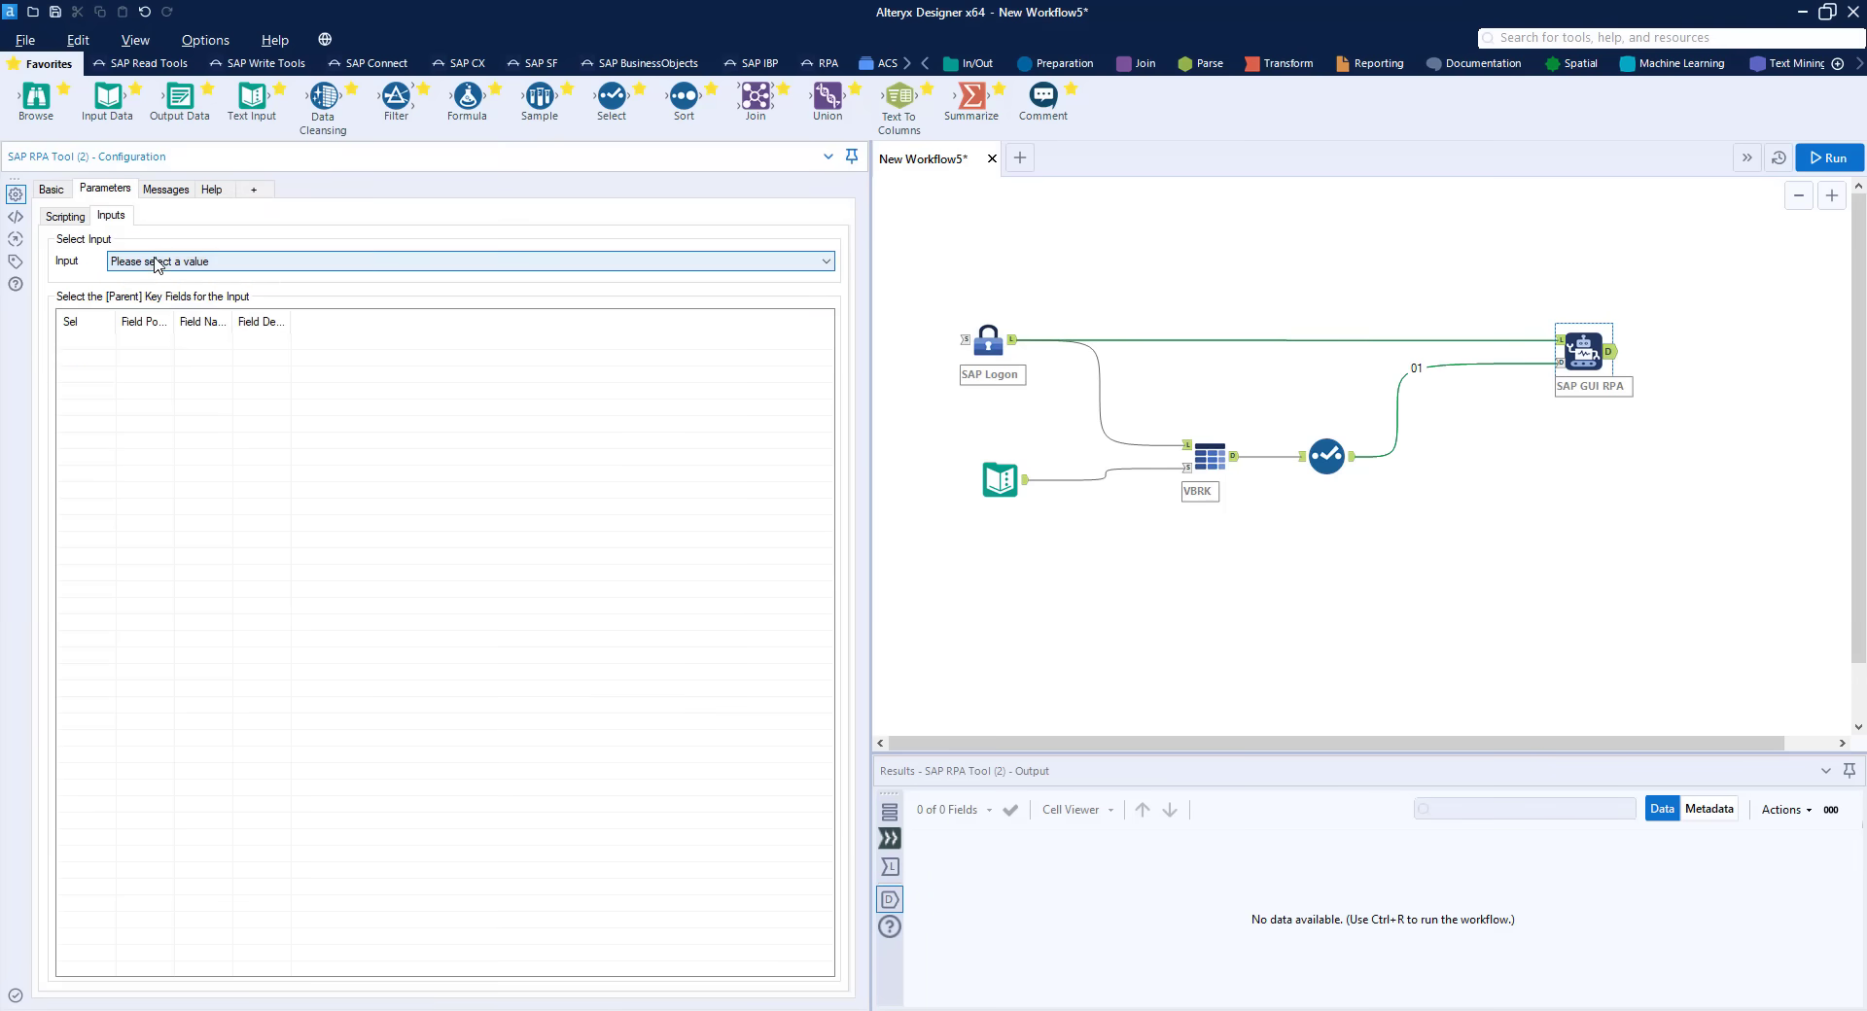
{"action": "left_click", "coordinate": [156, 265]}
{"action": "left_click", "coordinate": [154, 282]}
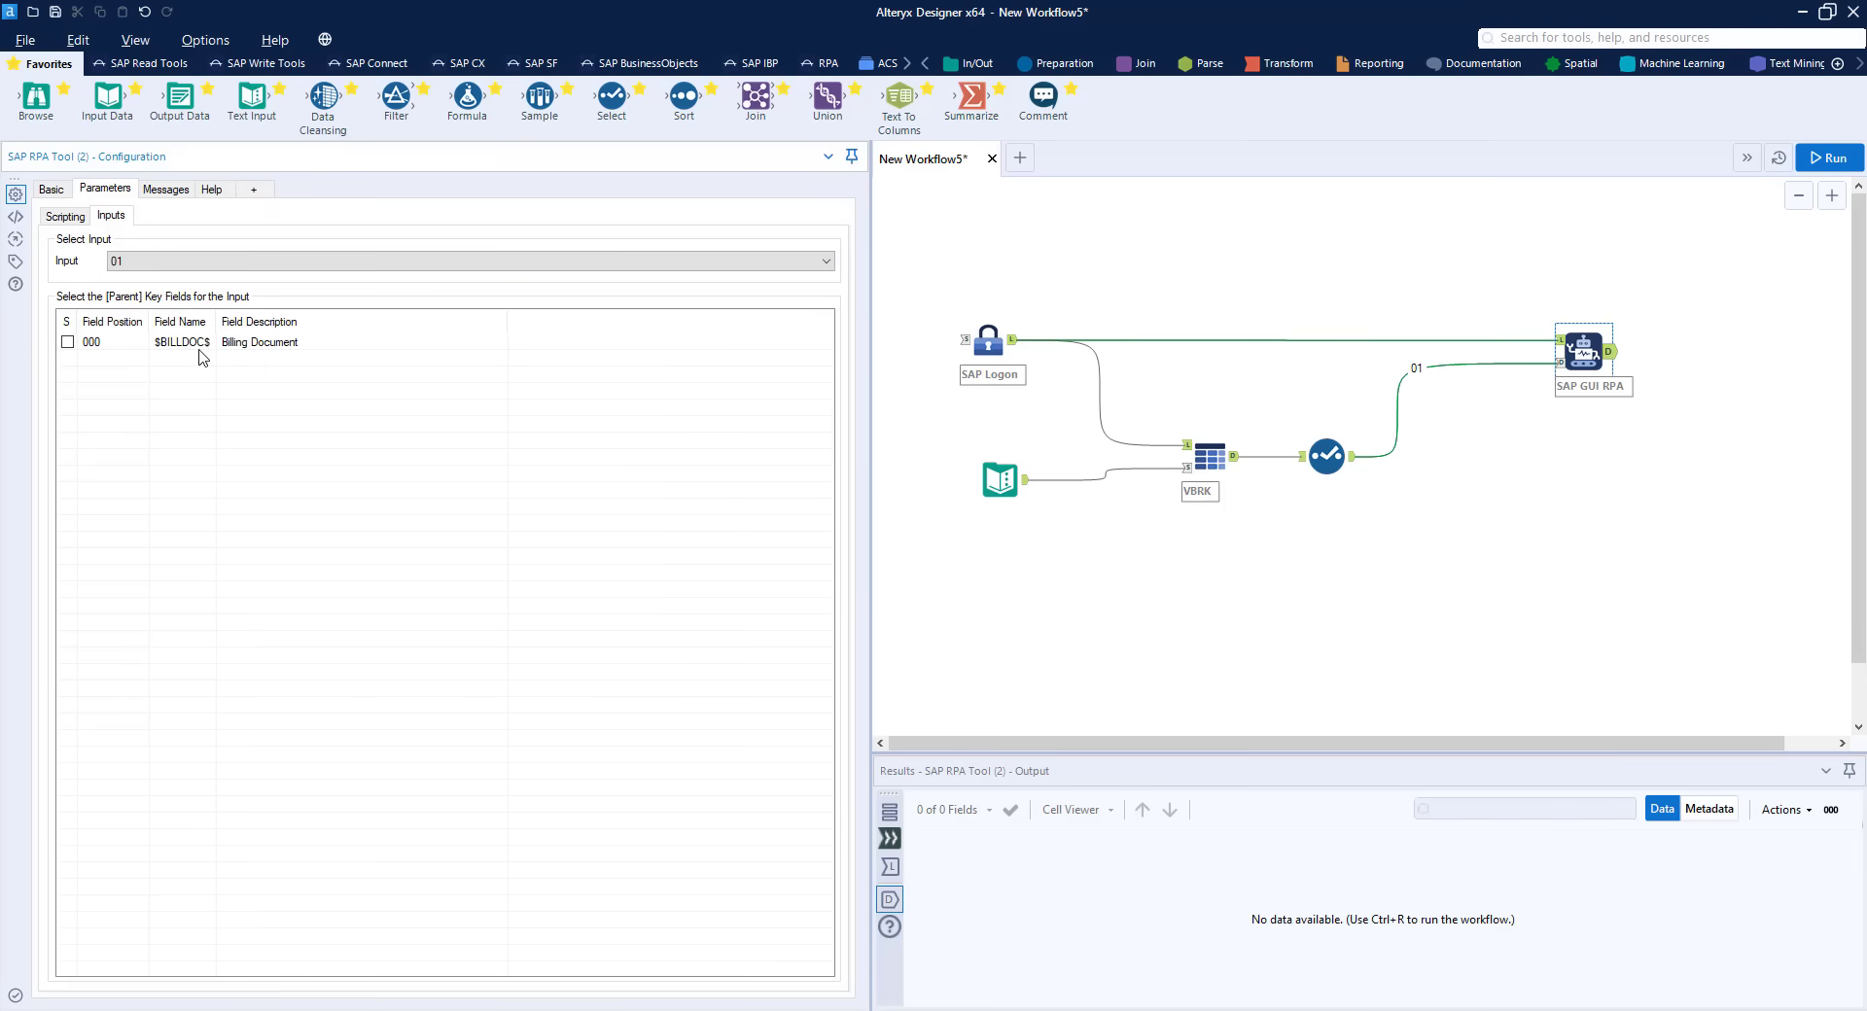
{"action": "left_click", "coordinate": [66, 216]}
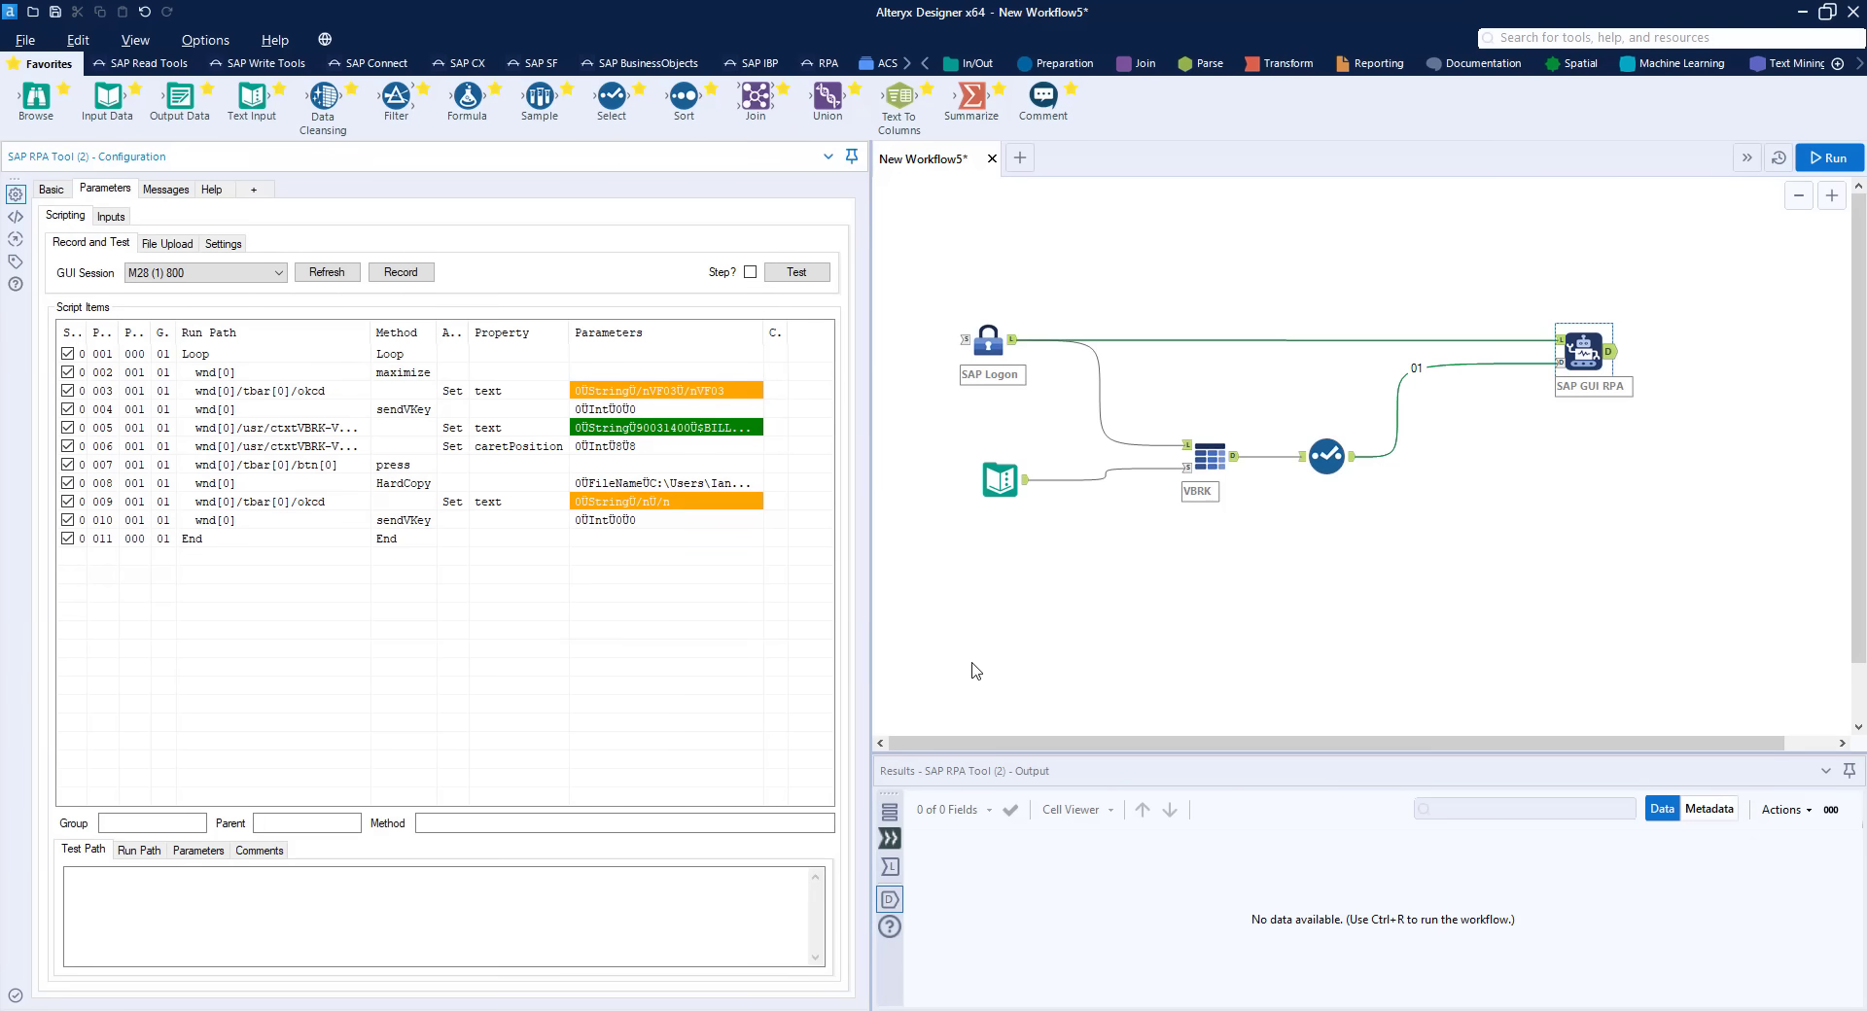
Run the workflow to generate the TEST_RPA screenshots in the RPA_TEST folder
{"action": "left_click", "coordinate": [1826, 157]}
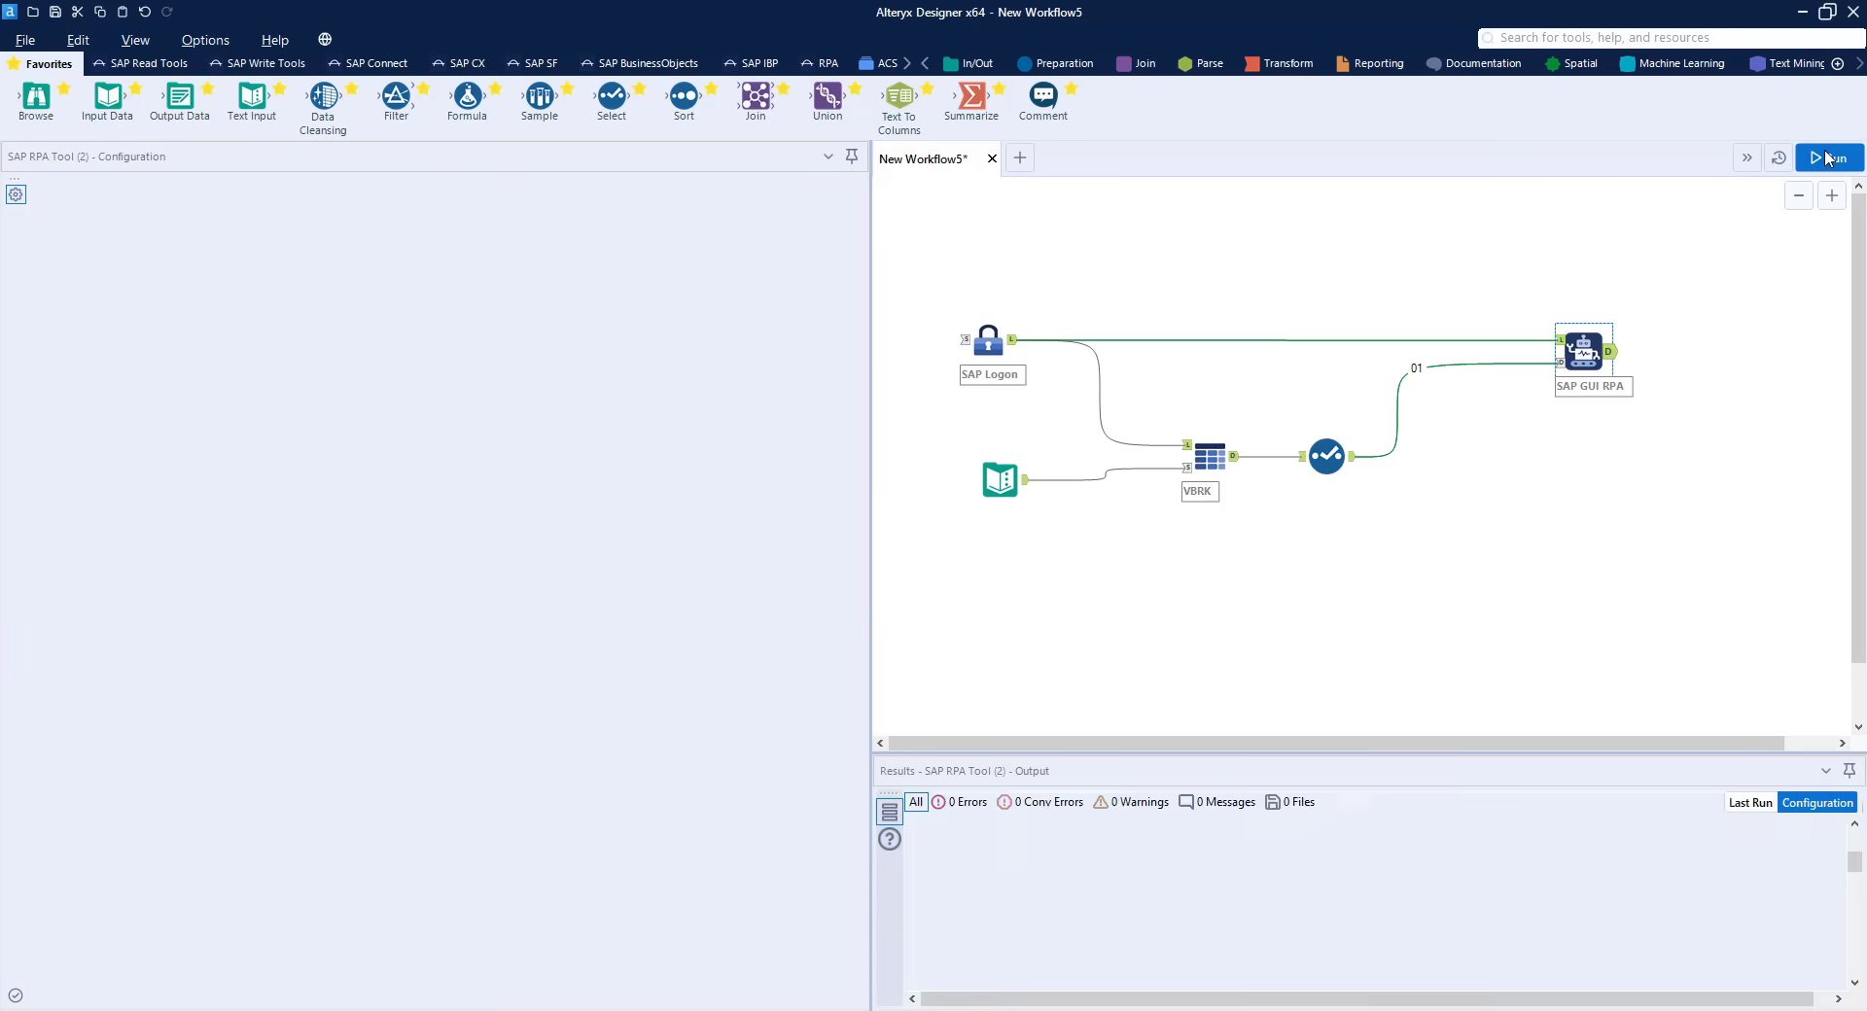